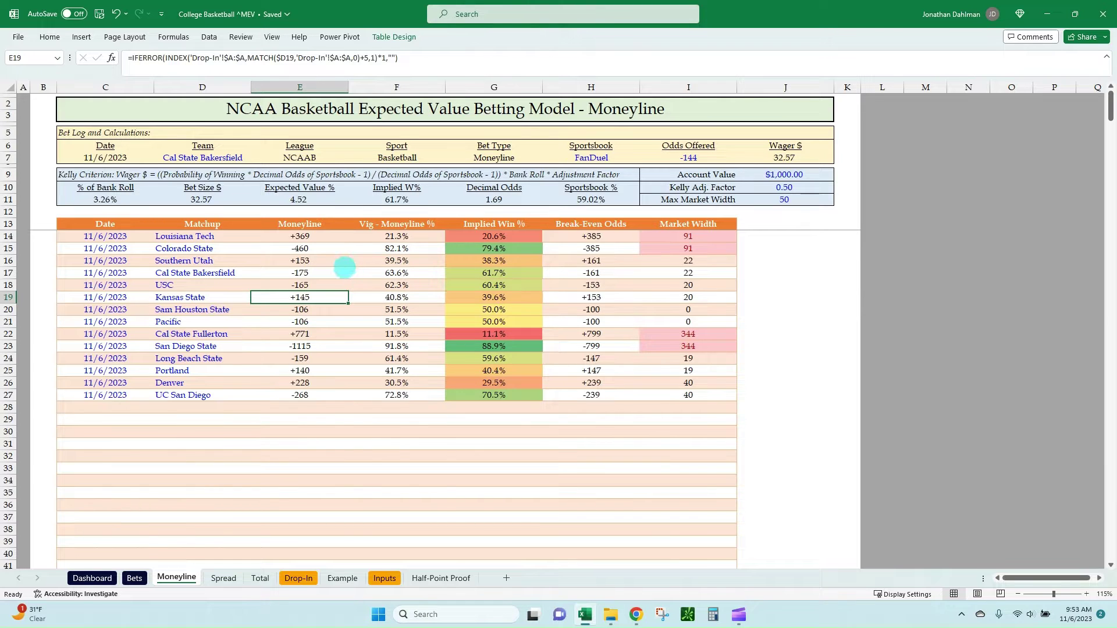
# - Review the Moneyline lookup and vig formulas and the Drop-In, Spread and Total sheets
pyautogui.click(340, 260)
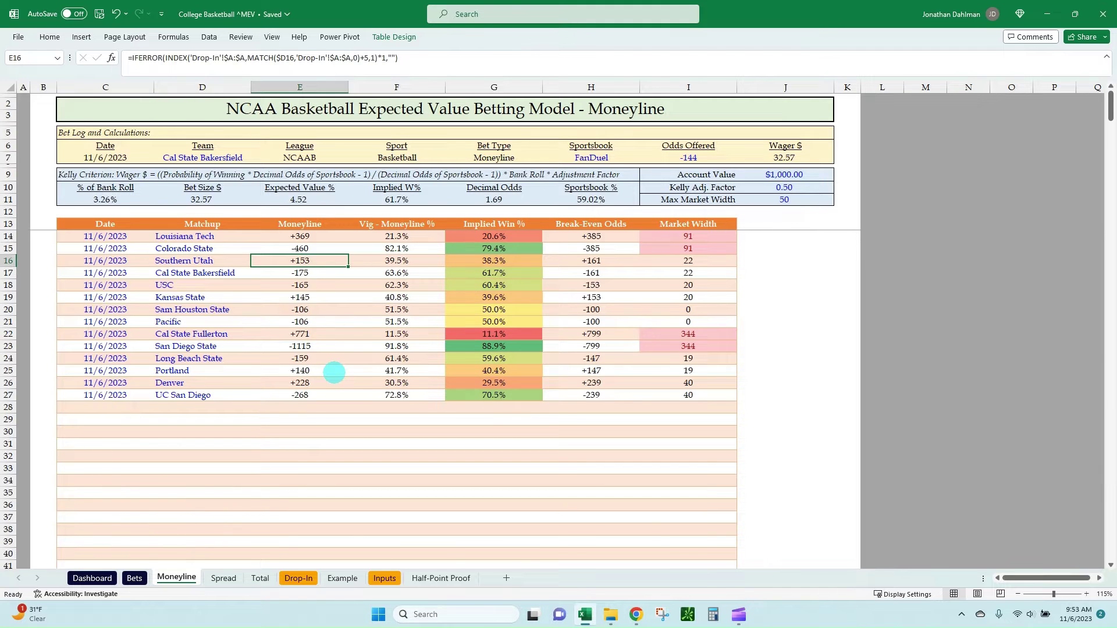
pyautogui.click(298, 577)
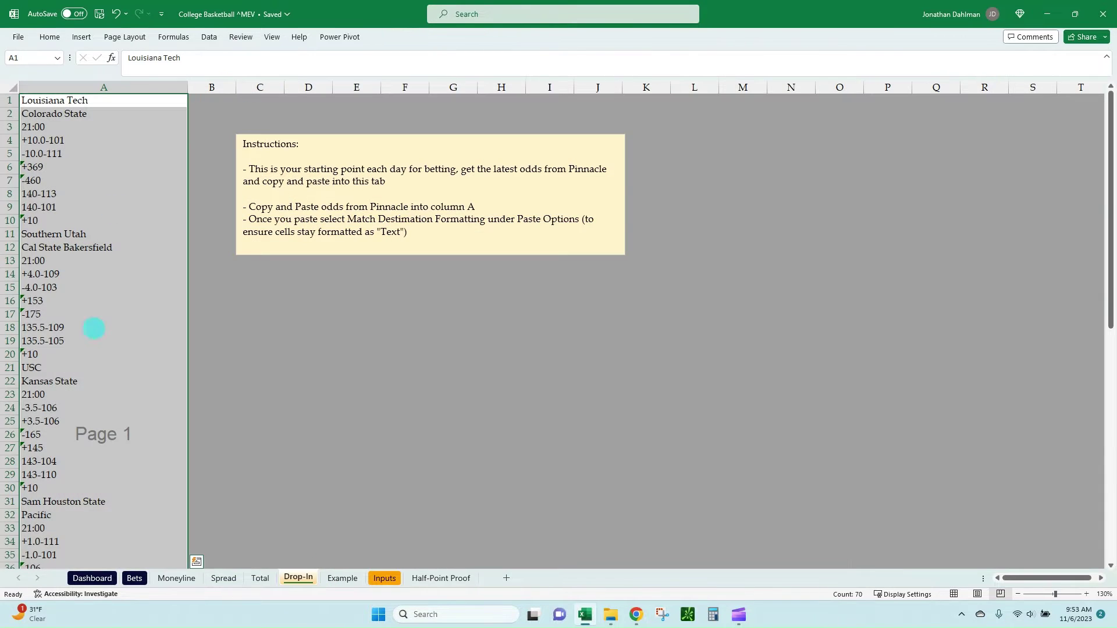
pyautogui.click(176, 577)
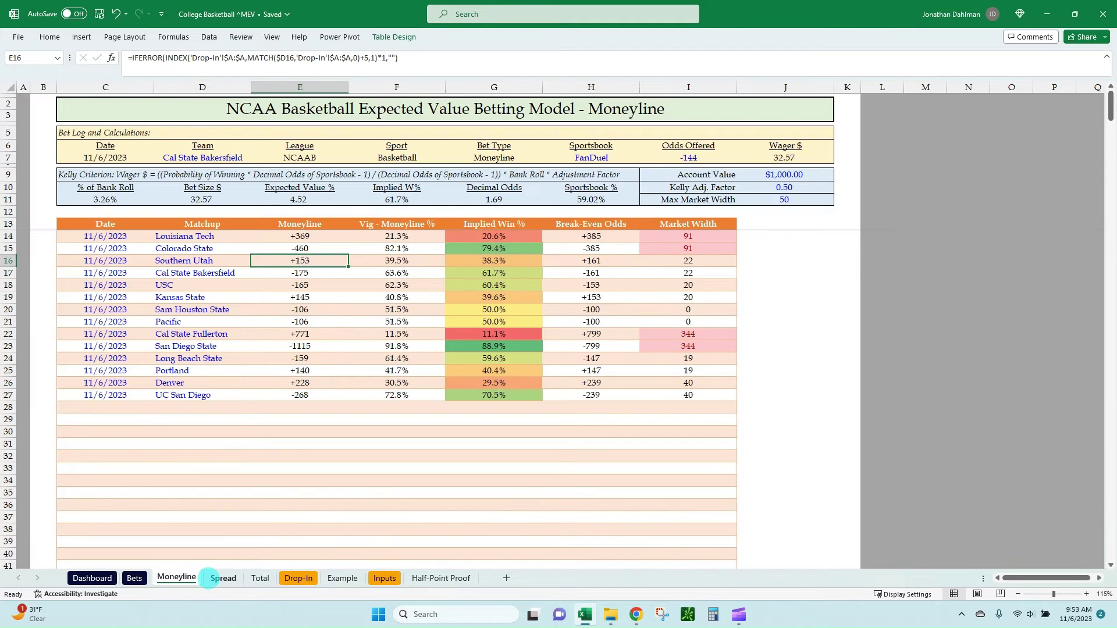
pyautogui.click(223, 578)
pyautogui.click(260, 578)
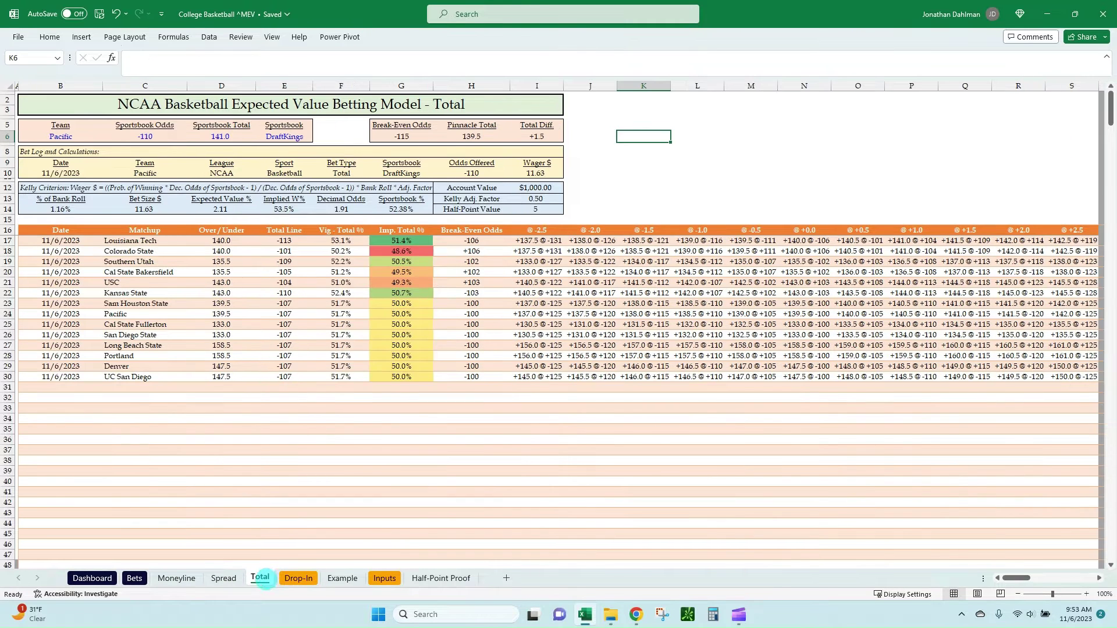
pyautogui.click(177, 577)
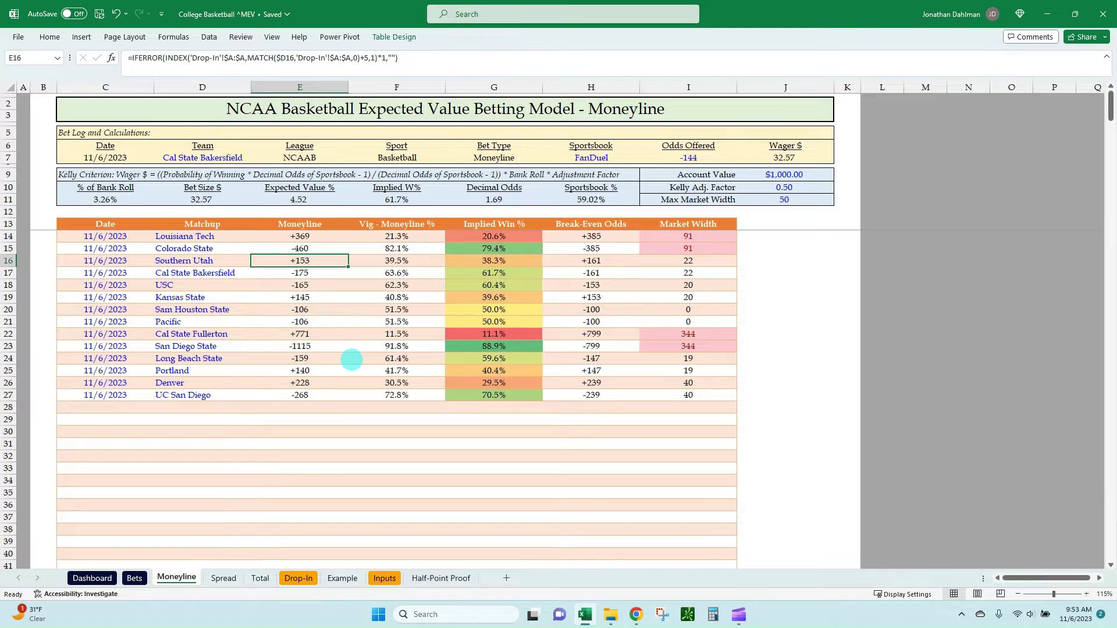
pyautogui.click(365, 334)
pyautogui.click(359, 296)
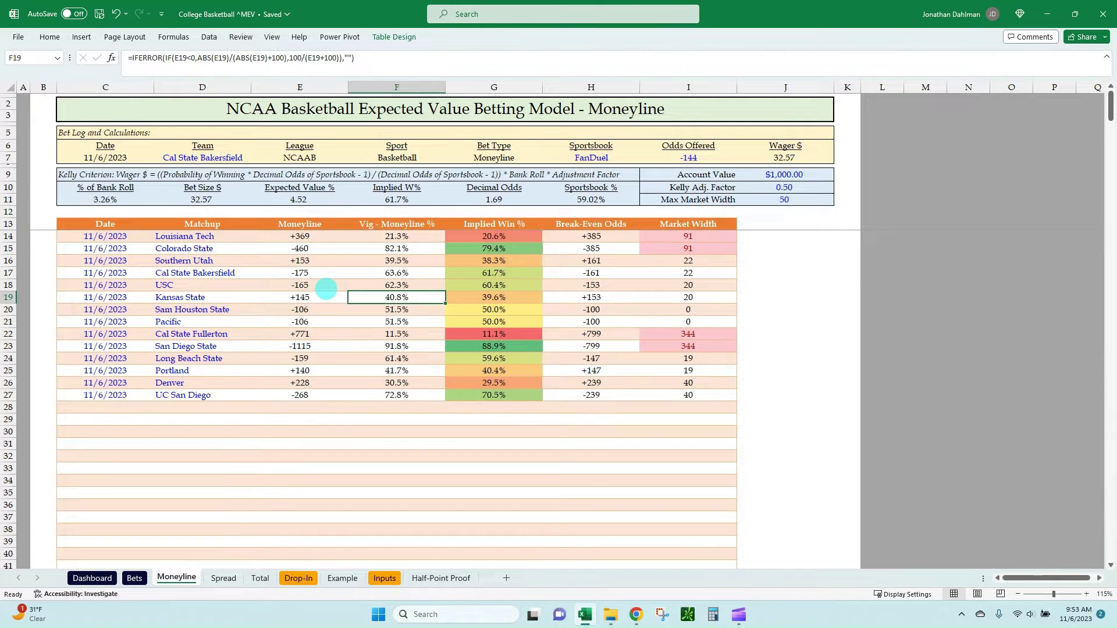
# - On Pinnacle's NCAA odds page, select the games from Georgia–Oregon through Princeton–Rutgers
pyautogui.hotkey('alt', 'Tab')
pyautogui.hotkey('alt', 'Tab')
pyautogui.hotkey('alt', 'Tab')
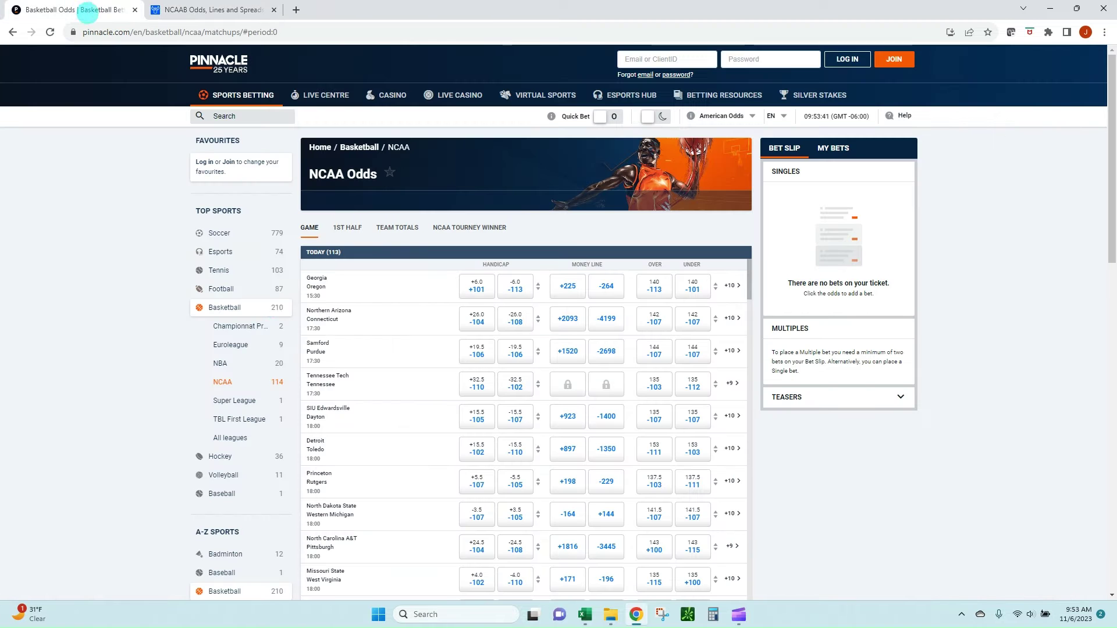
pyautogui.click(89, 10)
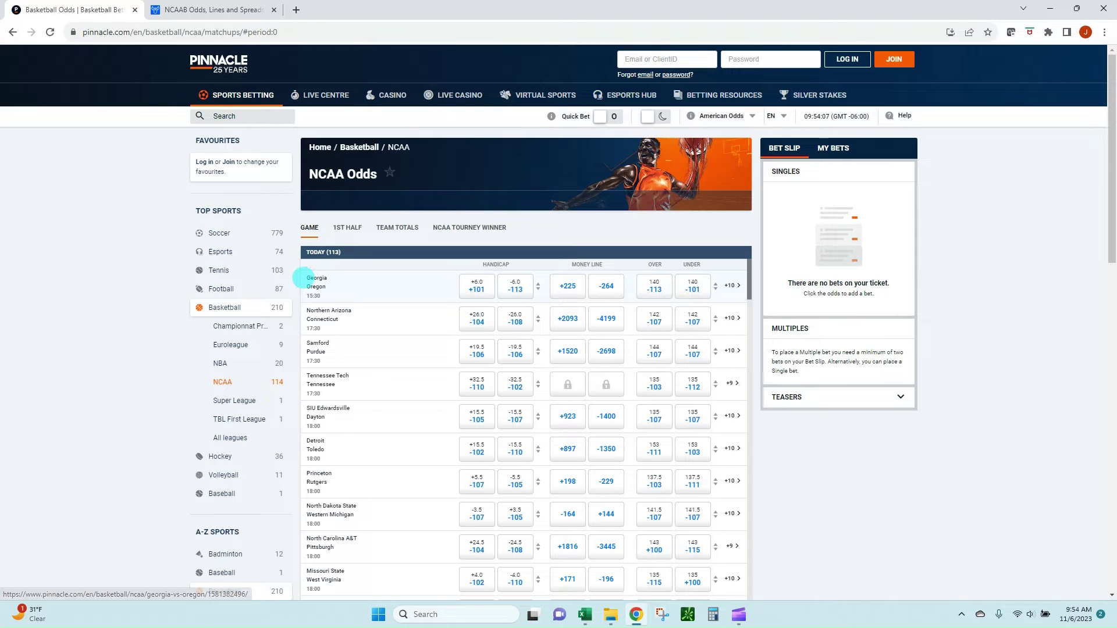
pyautogui.moveTo(300, 281); pyautogui.dragTo(730, 483)
# - Replace Drop-In column A with the pasted Pinnacle odds, matching destination formatting
pyautogui.hotkey('alt', 'Tab')
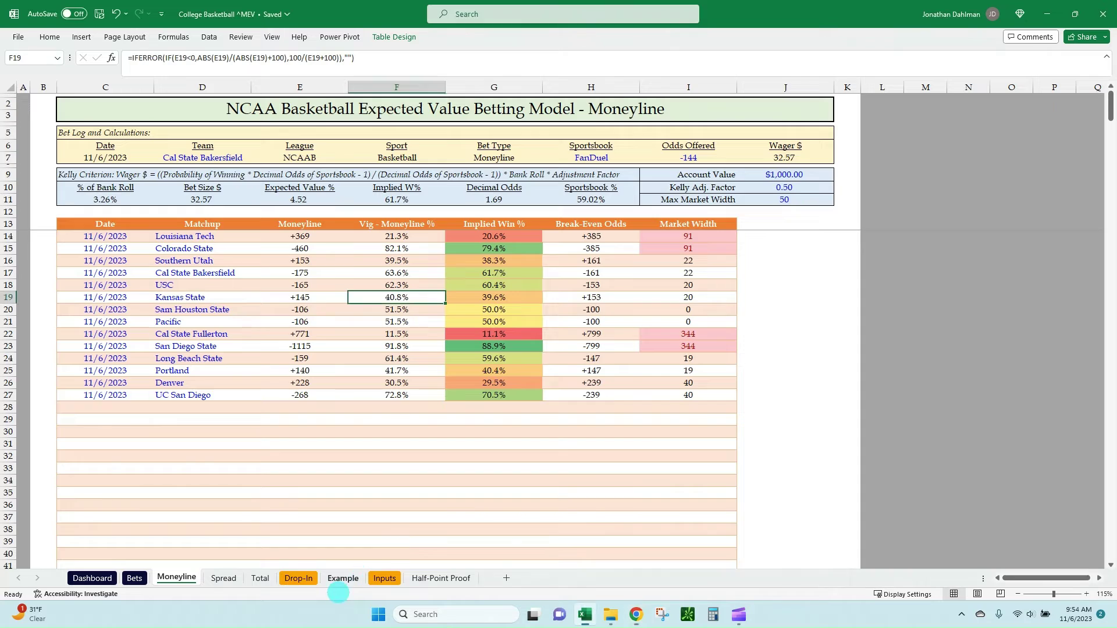
pyautogui.click(298, 577)
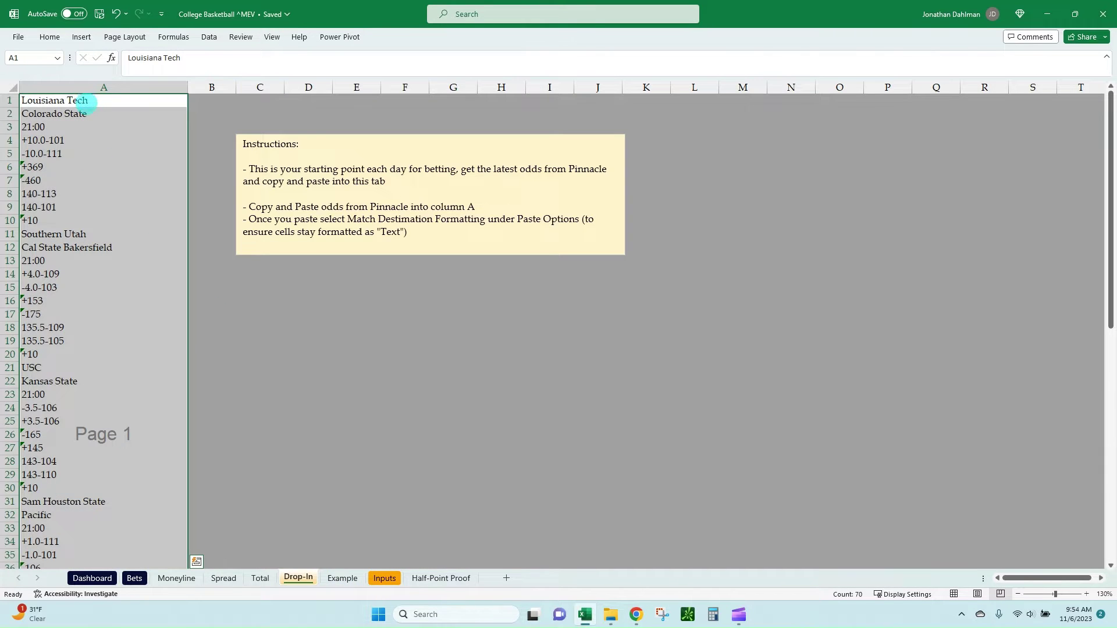
pyautogui.click(86, 102)
pyautogui.click(95, 88)
pyautogui.press('Delete')
pyautogui.hotkey('ctrl', 'Home')
pyautogui.hotkey('ctrl', 'v')
pyautogui.click(209, 562)
pyautogui.click(217, 530)
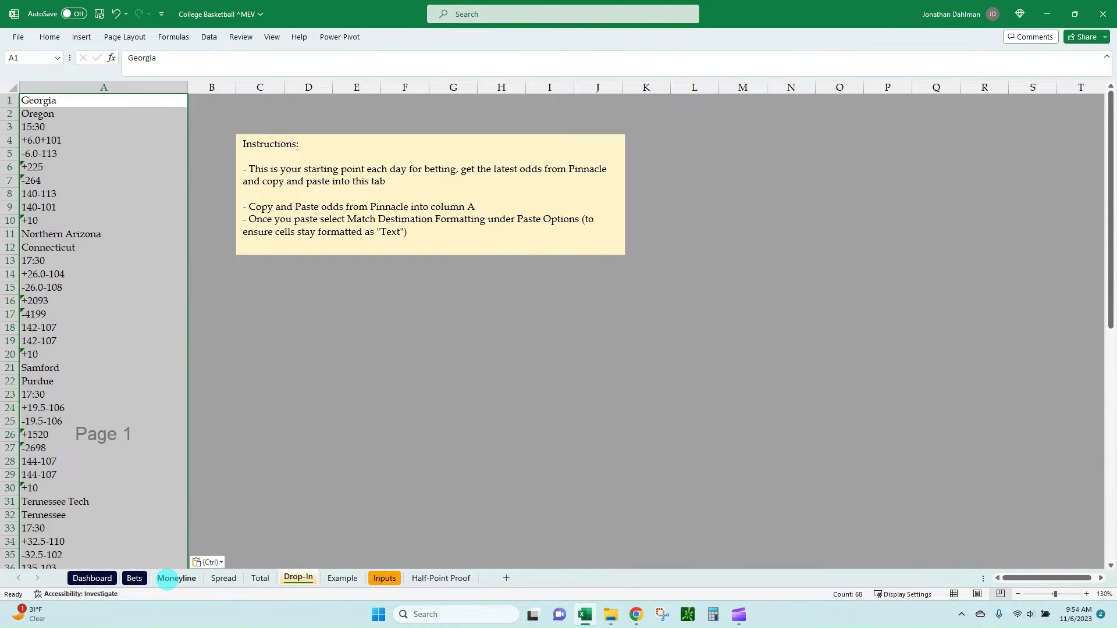
# - Clear the old dates and matchups in Moneyline cells C14:D27
pyautogui.click(167, 579)
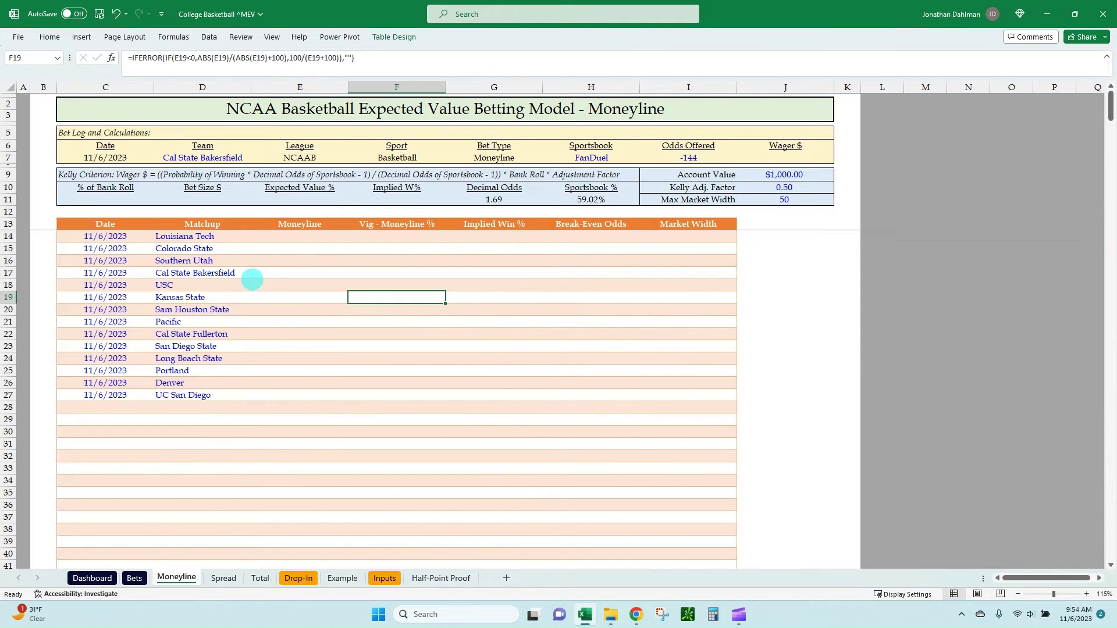
pyautogui.moveTo(108, 239); pyautogui.dragTo(202, 397)
pyautogui.press('Delete')
pyautogui.hotkey('alt', 'Tab')
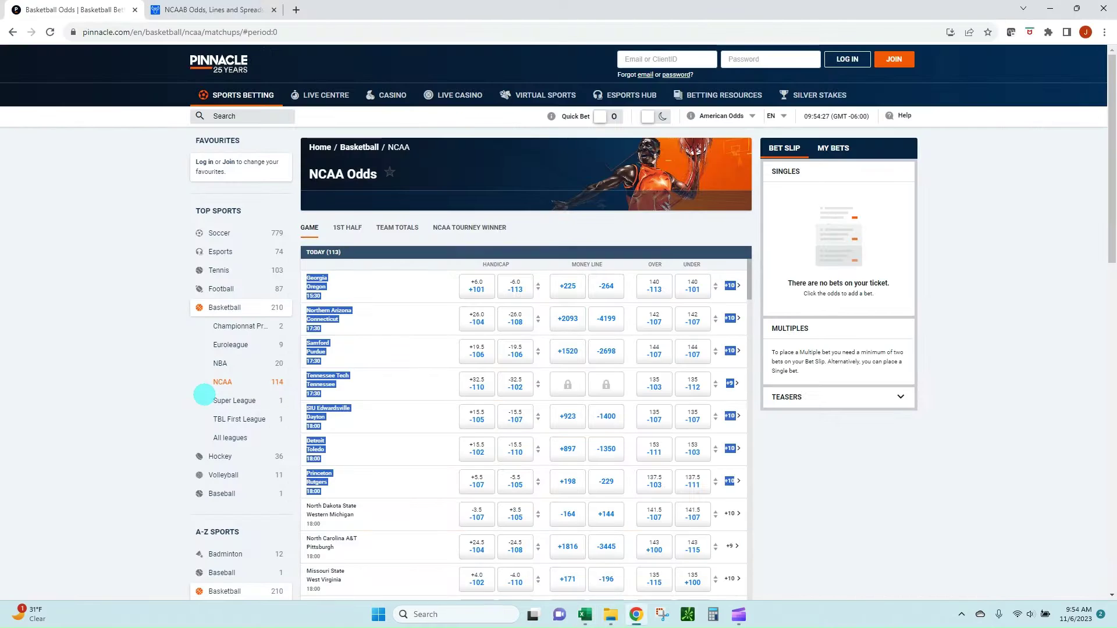
# - Enter Georgia in D14 and Oregon in D15 from the team suggestions
pyautogui.hotkey('alt', 'Tab')
pyautogui.hotkey('alt', 'Down')
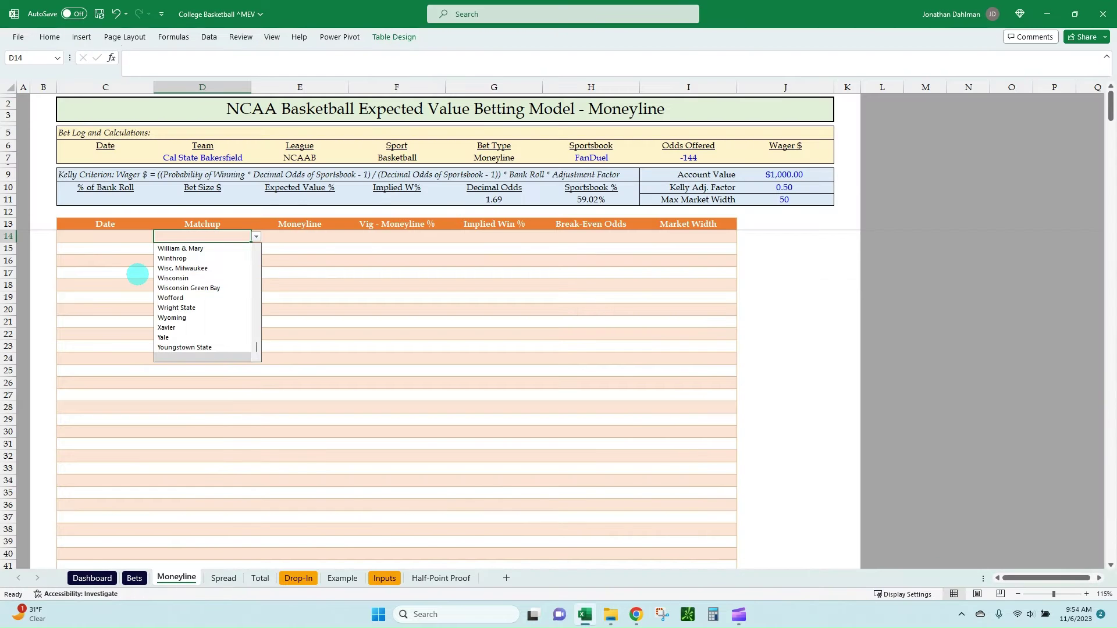
pyautogui.press('Escape')
pyautogui.write('Ge')
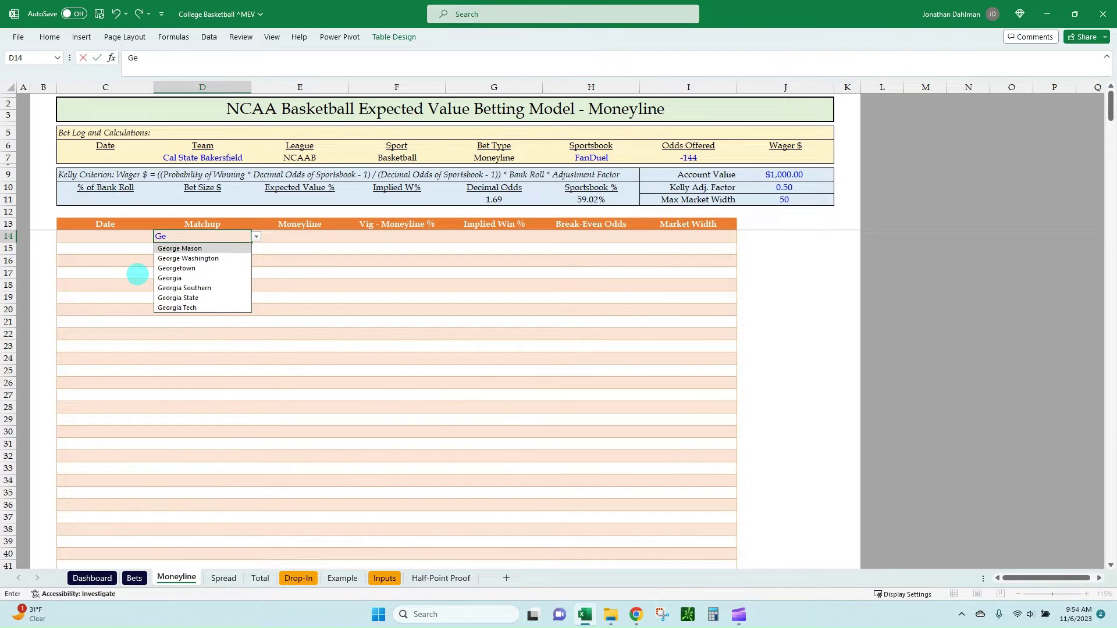
pyautogui.press('Down')
pyautogui.press('Down')
pyautogui.press('Down')
pyautogui.press('Return')
pyautogui.press('Return')
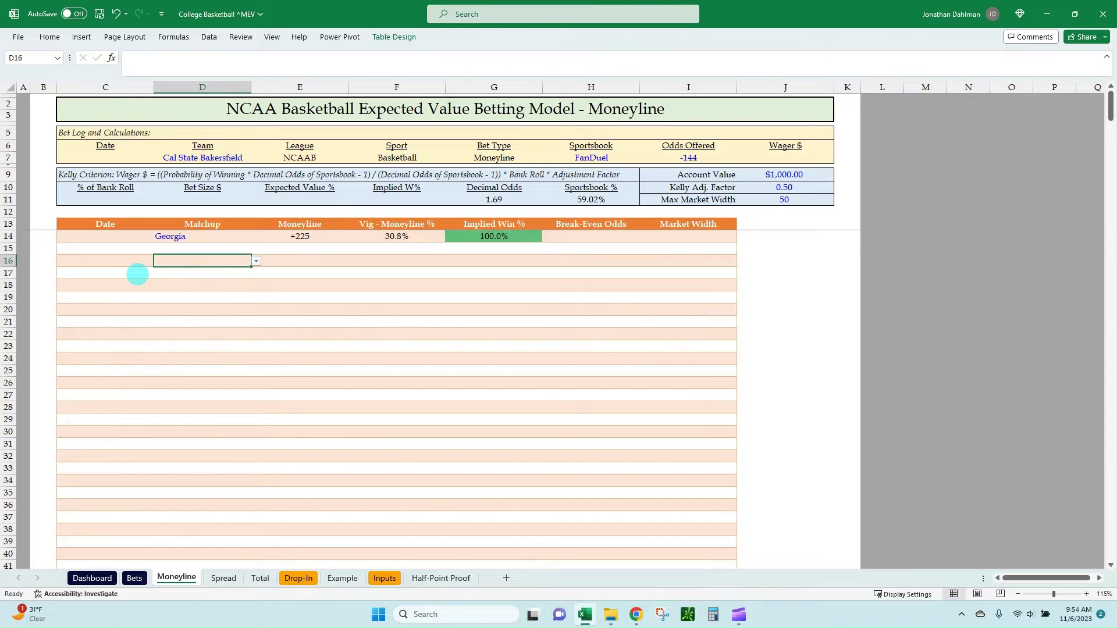
pyautogui.press('Up')
pyautogui.write('Or')
pyautogui.press('Down')
pyautogui.press('Down')
pyautogui.press('Return')
# - Put today's date 11/6/2023 in C14 and make C15 reference it with =+C14
pyautogui.press('Left')
pyautogui.press('Up')
pyautogui.hotkey('ctrl', ';')
pyautogui.press('Return')
pyautogui.write('+')
pyautogui.press('Up')
pyautogui.press('Return')
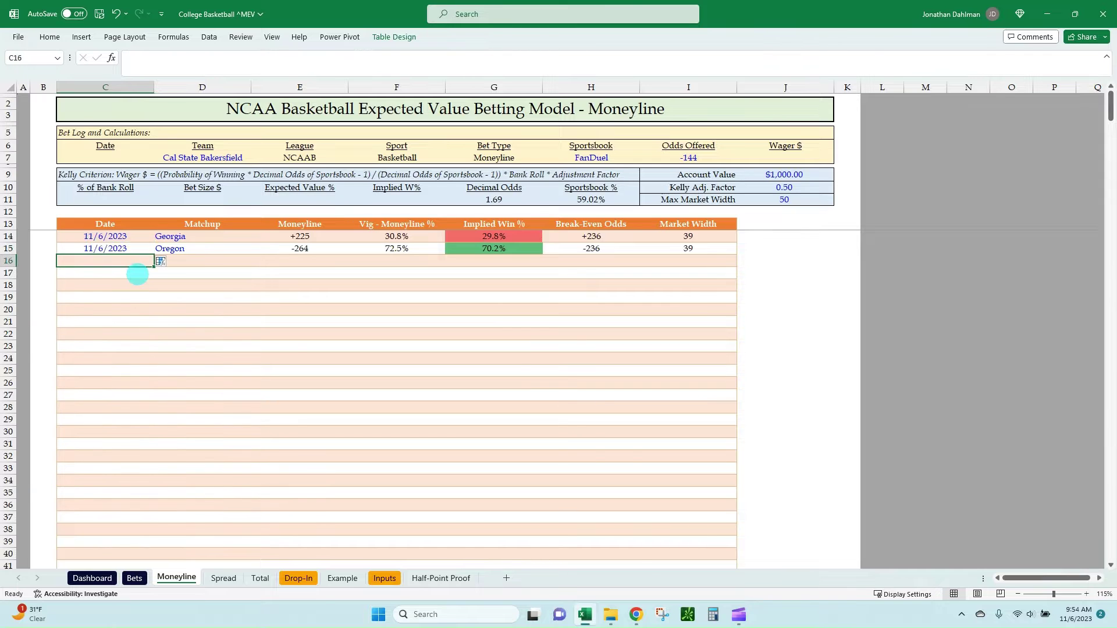
pyautogui.press('Right')
pyautogui.press('Up')
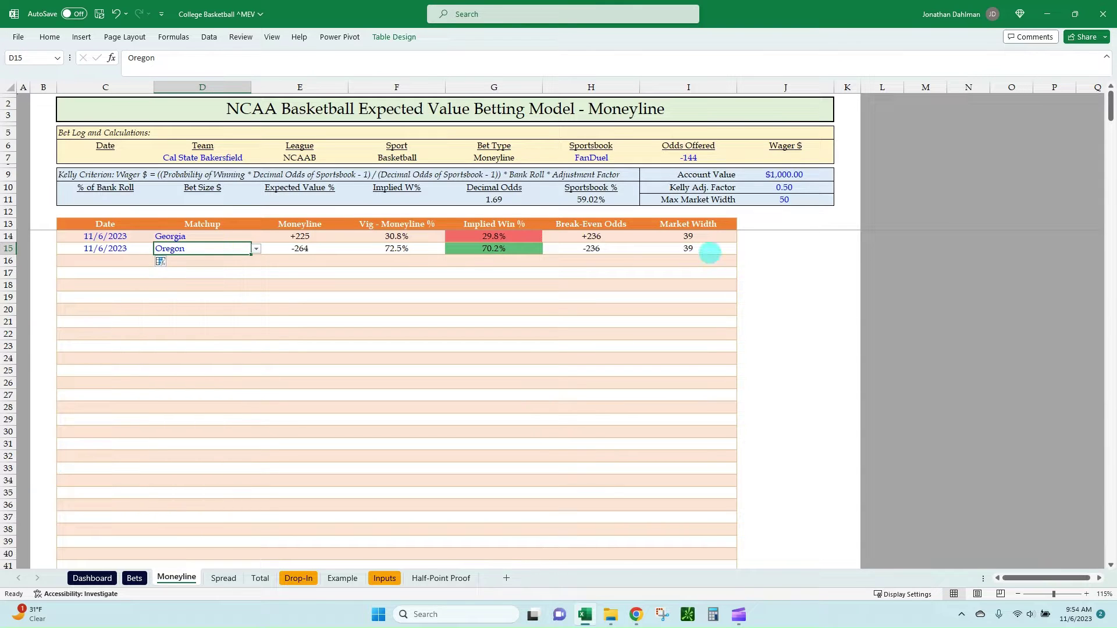
# - Check the moneyline lookup and market width formulas for Georgia and Oregon
pyautogui.click(694, 251)
pyautogui.click(320, 239)
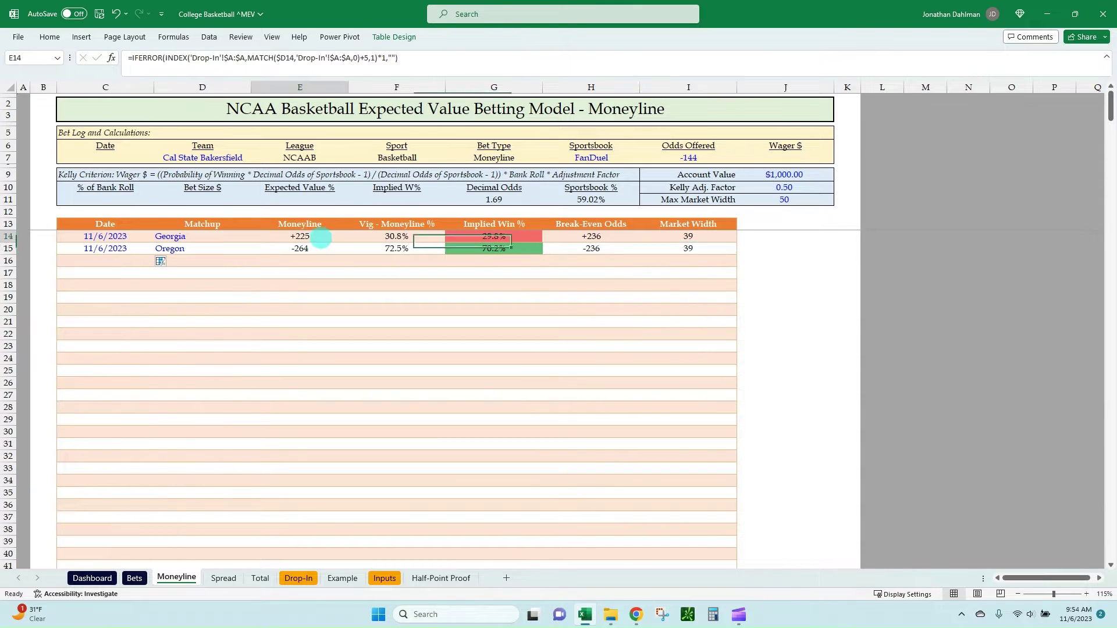
pyautogui.click(329, 253)
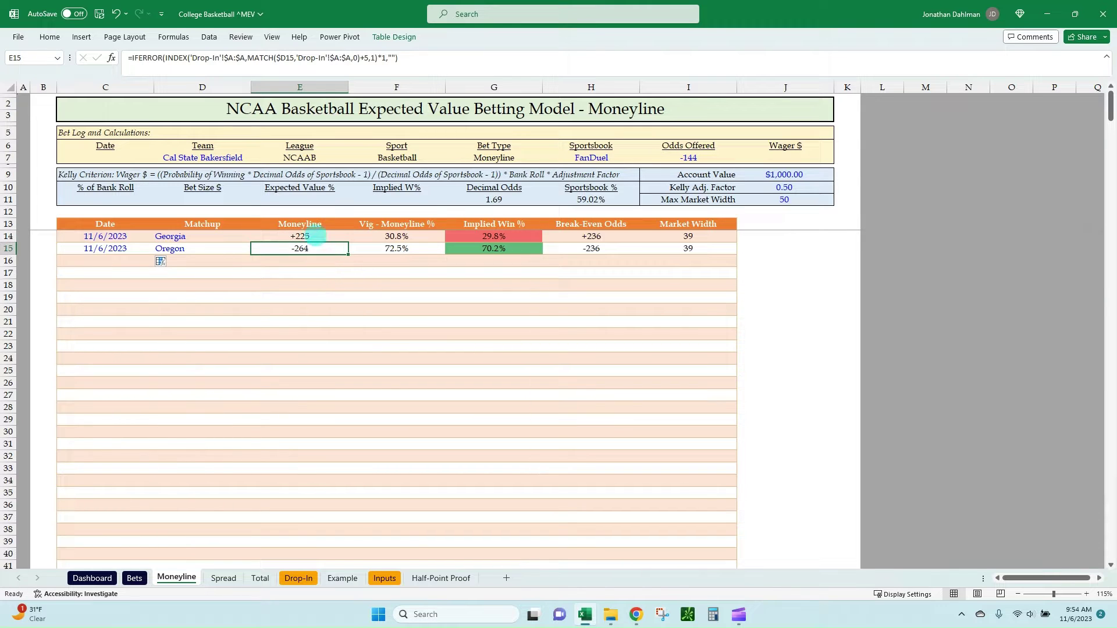
pyautogui.click(215, 263)
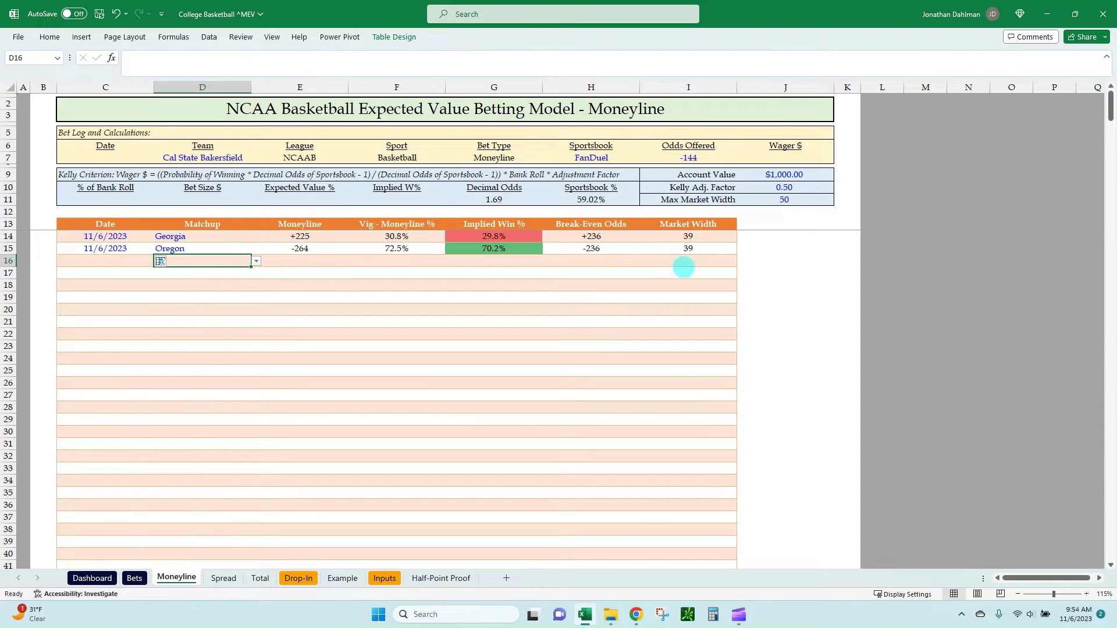
pyautogui.click(678, 249)
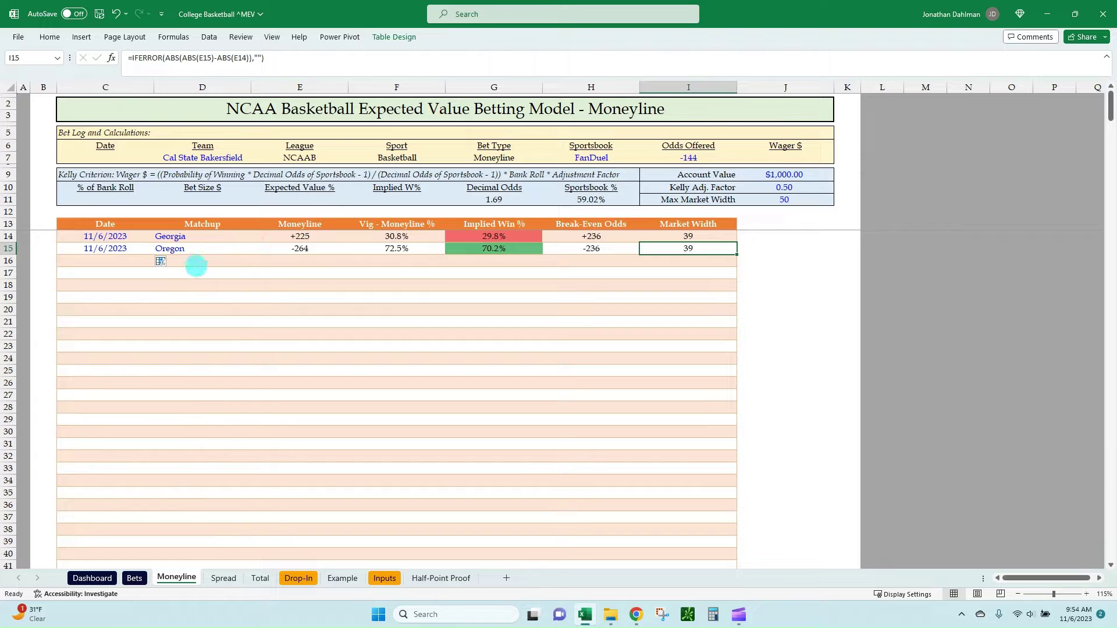
pyautogui.click(201, 262)
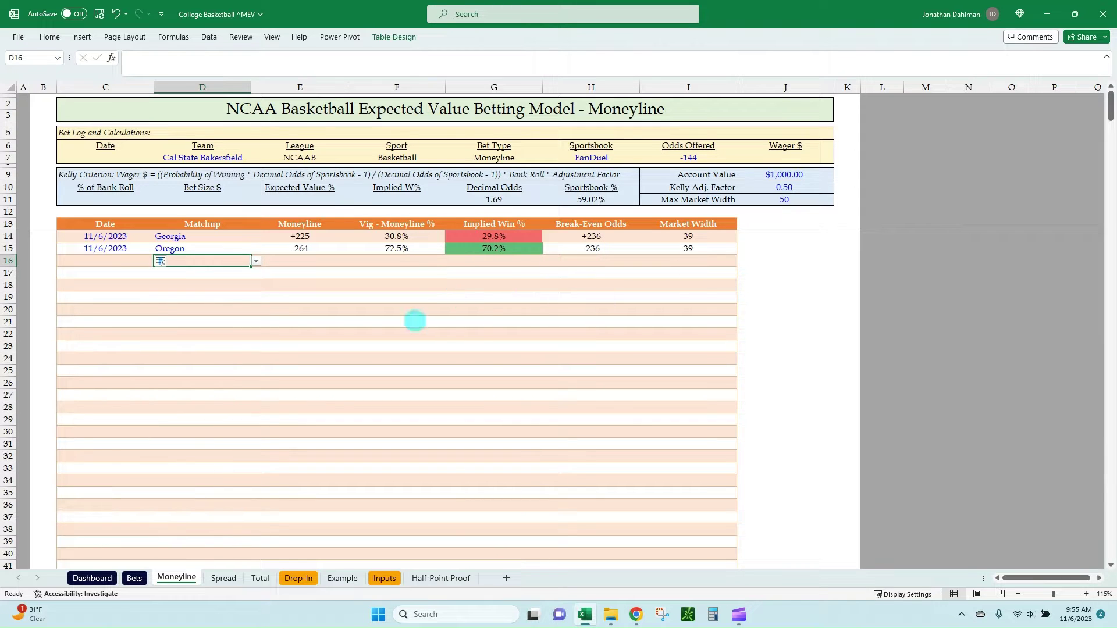
pyautogui.hotkey('alt', 'Tab')
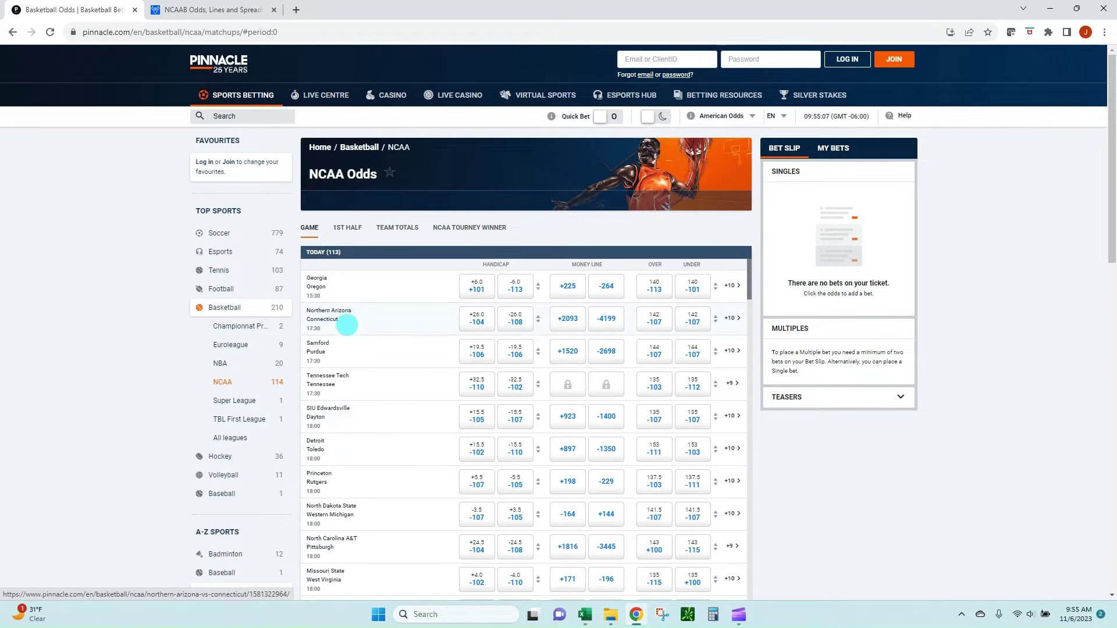
pyautogui.hotkey('alt', 'Tab')
pyautogui.write('No')
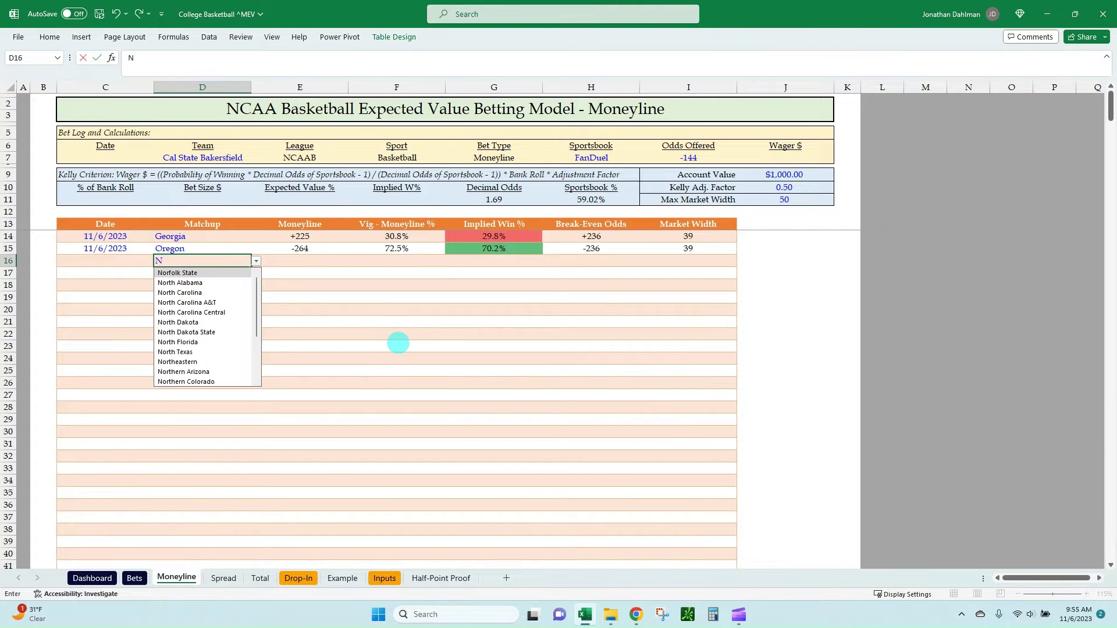
pyautogui.press('Down')
pyautogui.press('Down')
pyautogui.press('Down')
pyautogui.press('Down')
pyautogui.press('Down')
pyautogui.press('Down')
pyautogui.press('Down')
pyautogui.press('Down')
pyautogui.press('Down')
pyautogui.press('Down')
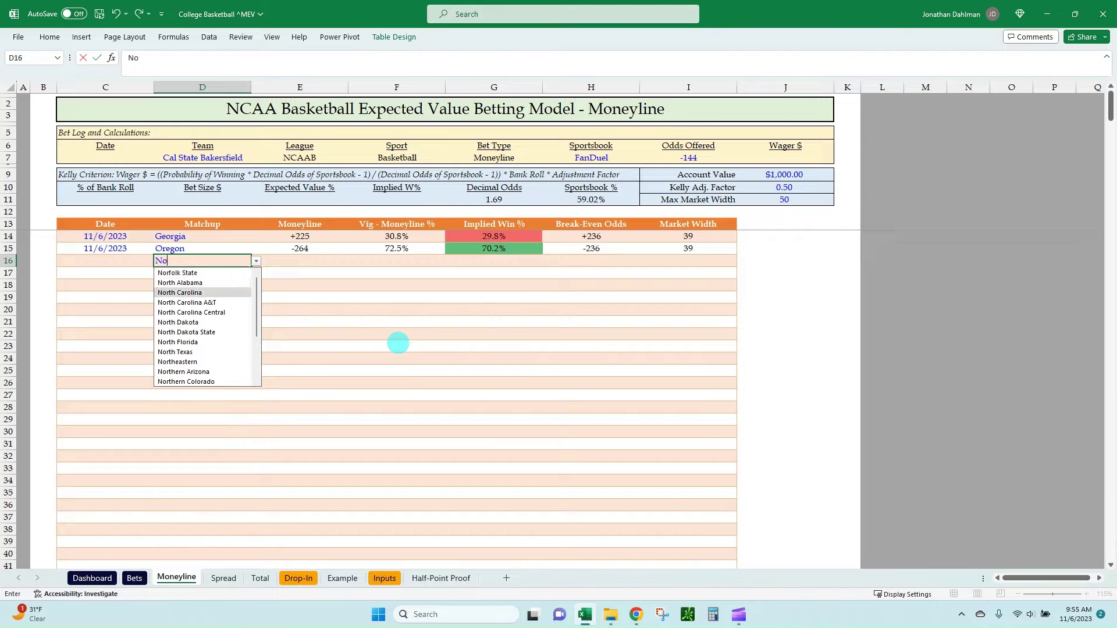
pyautogui.press('Return')
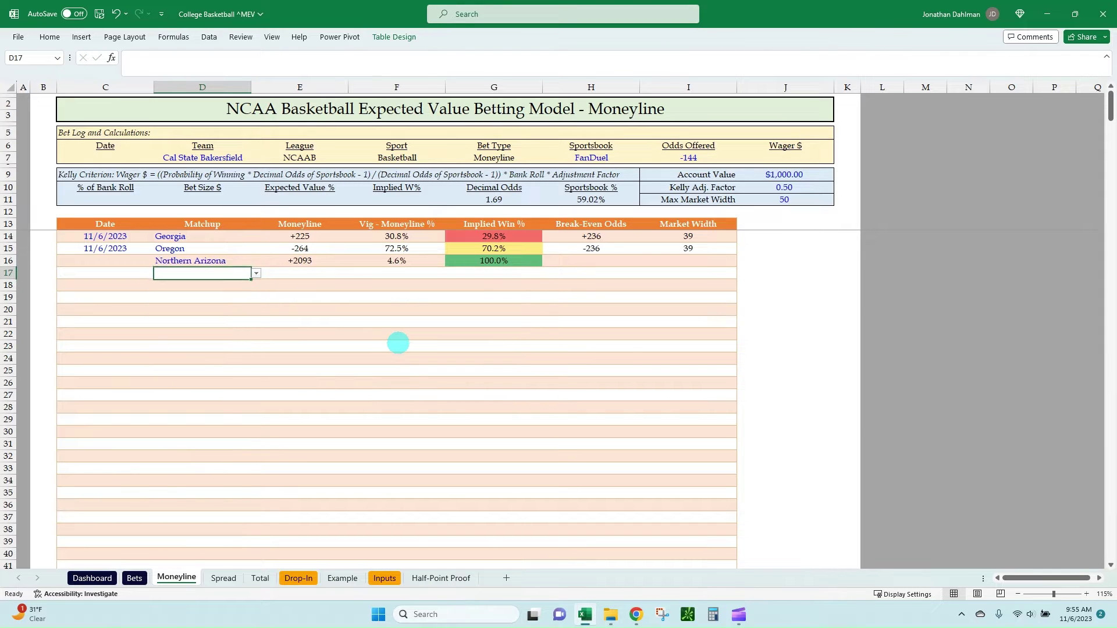
pyautogui.write('Con')
pyautogui.press('Return')
pyautogui.press('Left')
pyautogui.hotkey('ctrl', ';')
pyautogui.press('Right')
pyautogui.press('Right')
pyautogui.press('Right')
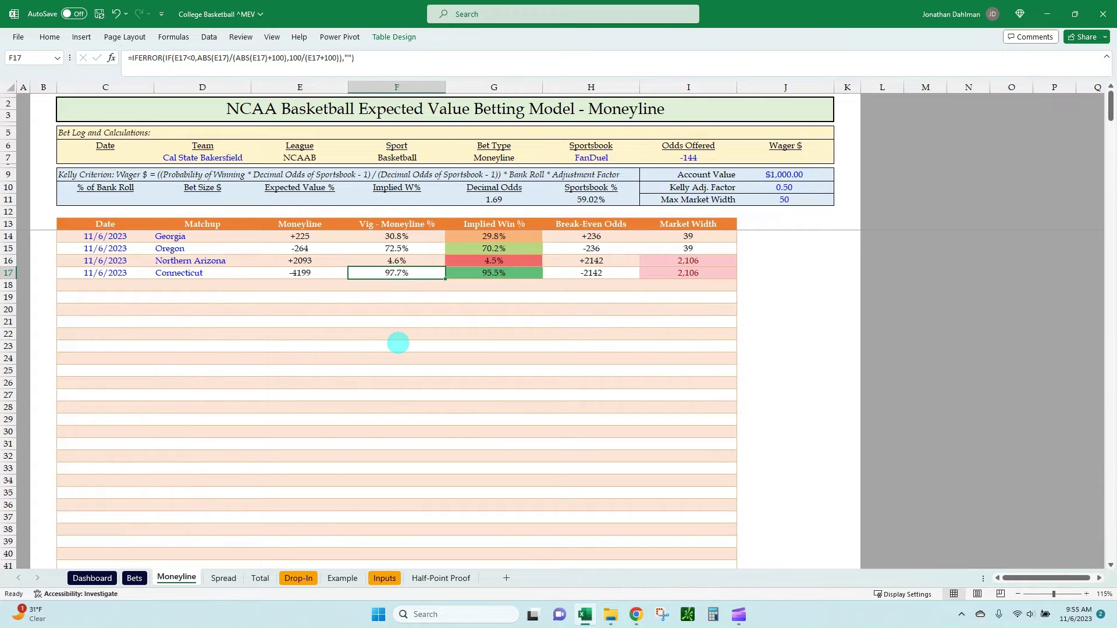
pyautogui.click(655, 271)
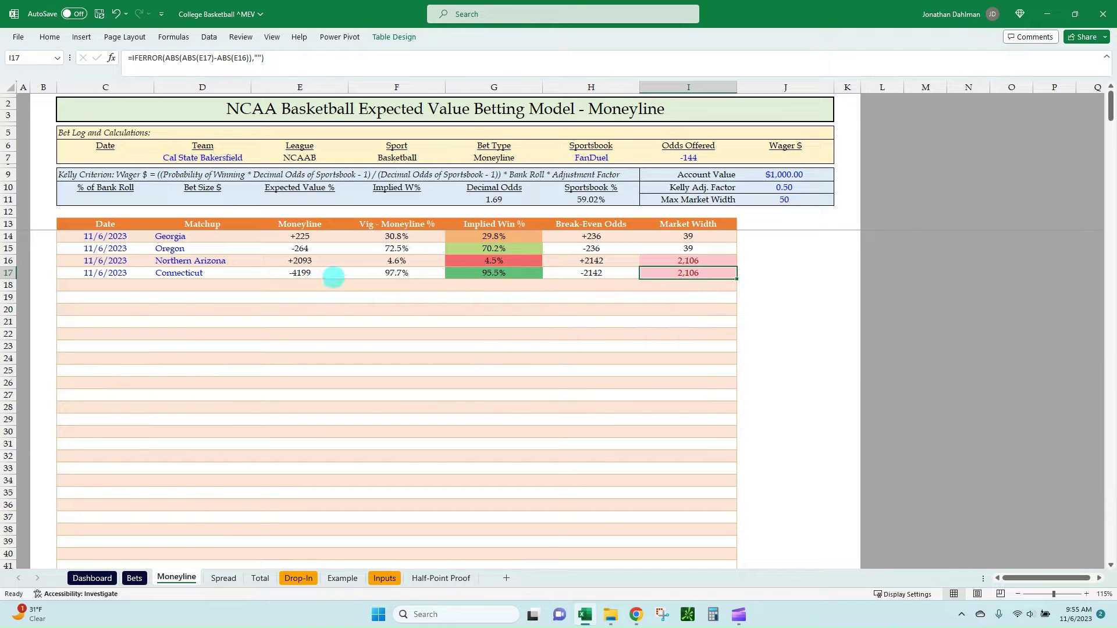
pyautogui.click(320, 260)
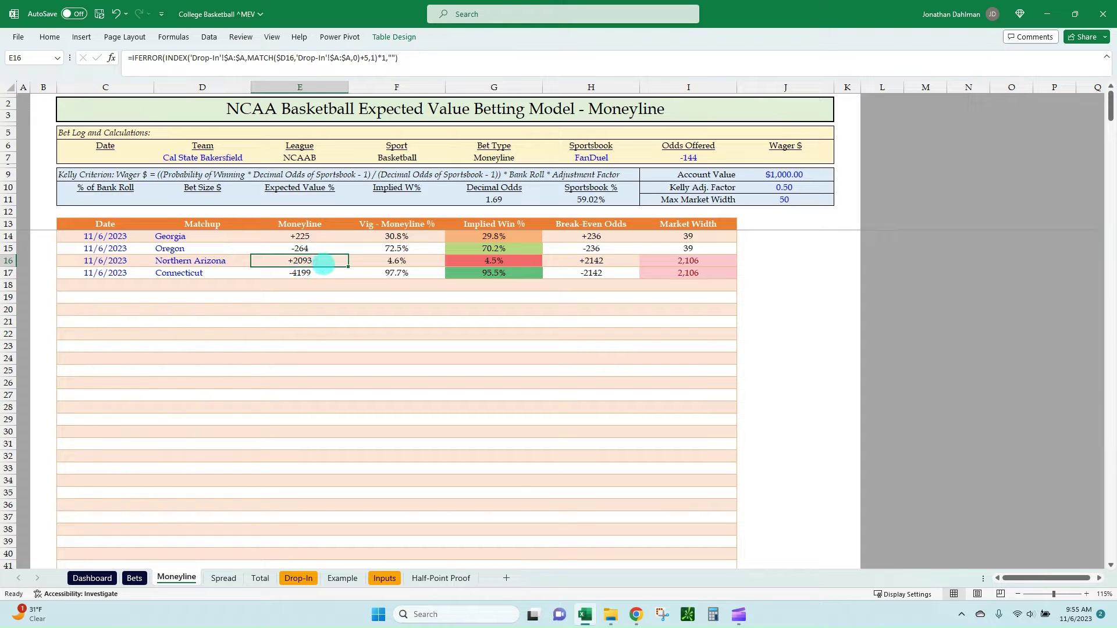
pyautogui.click(325, 274)
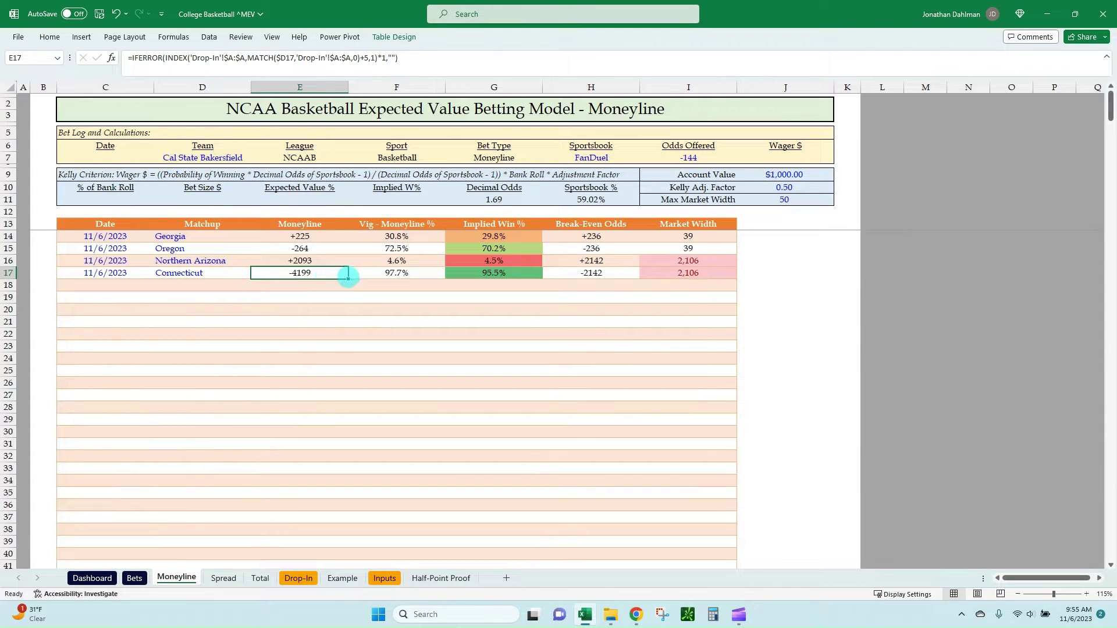
pyautogui.click(489, 274)
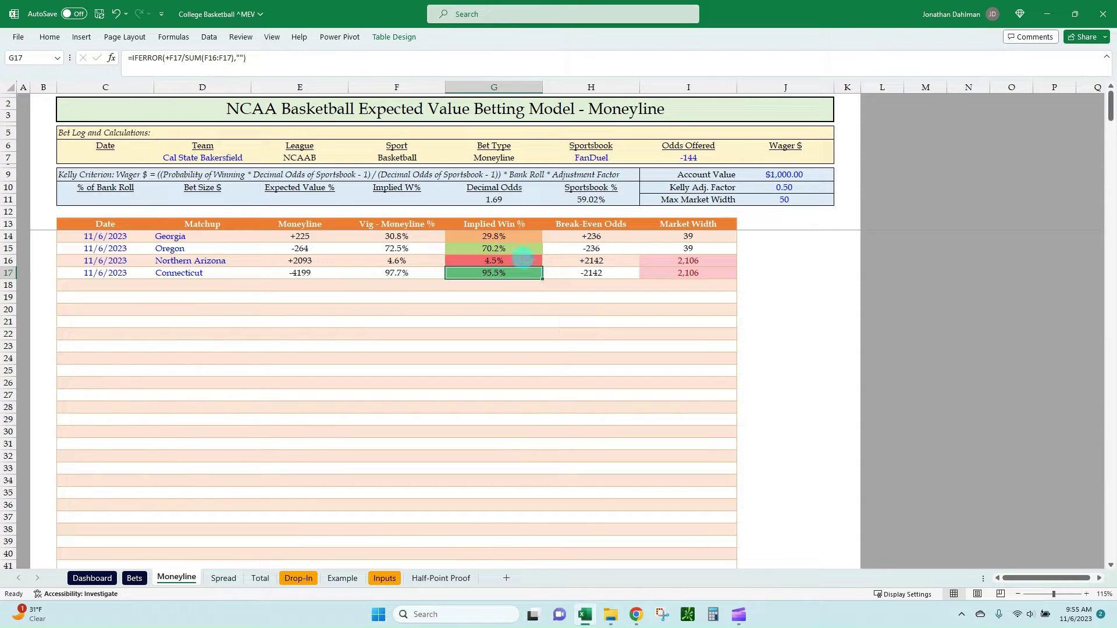
pyautogui.click(521, 259)
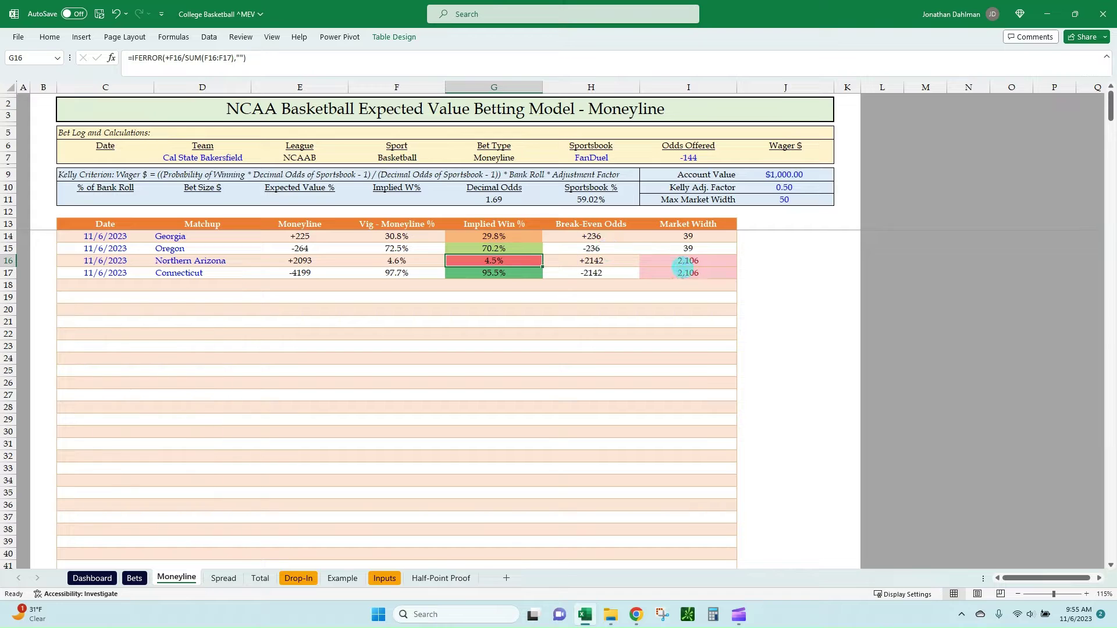
pyautogui.click(773, 199)
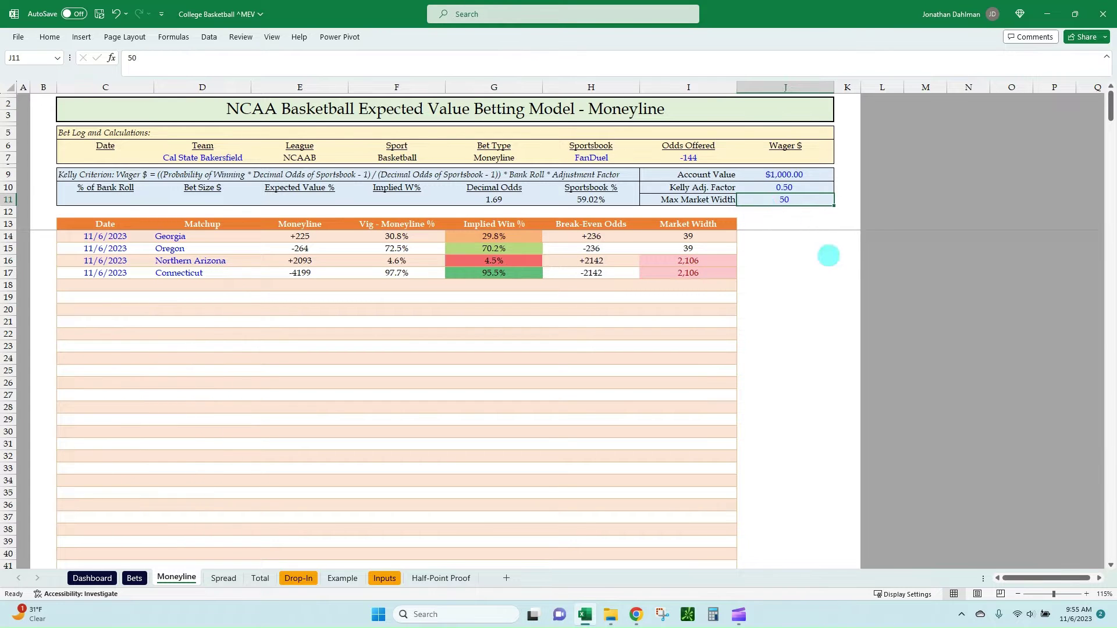
pyautogui.write('5,000')
pyautogui.hotkey('ctrl', 'Return')
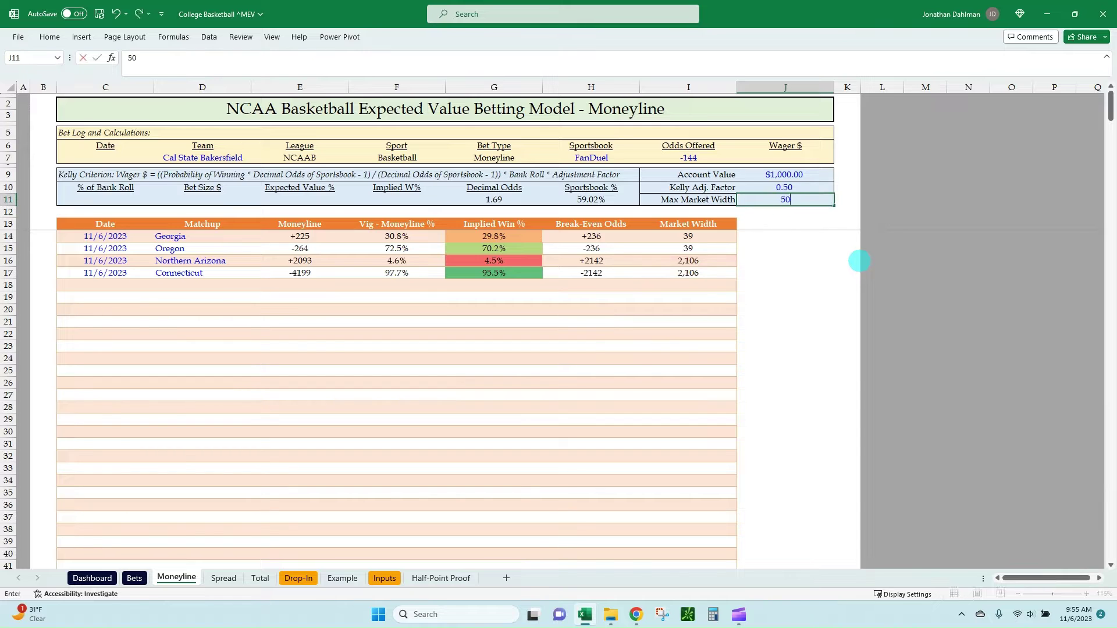
pyautogui.hotkey('ctrl', 'z')
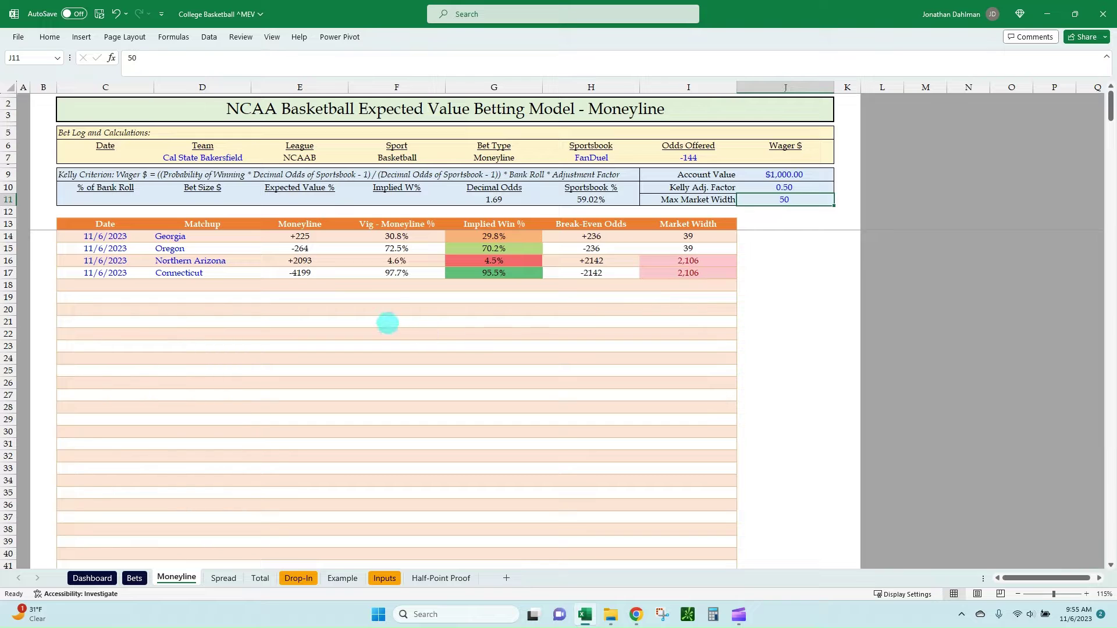
pyautogui.click(460, 260)
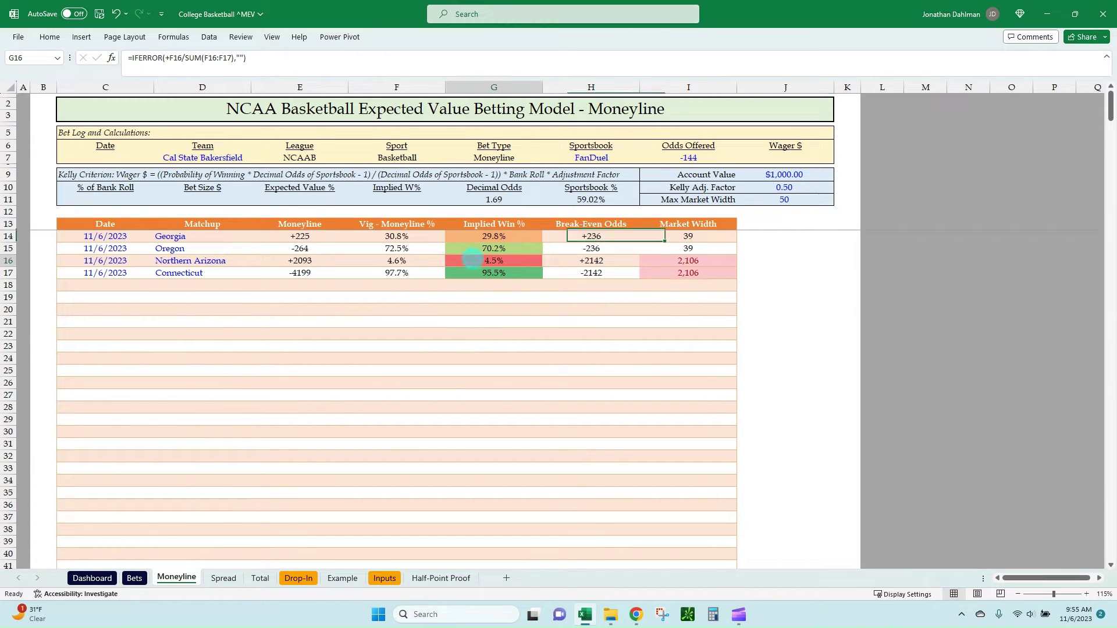
pyautogui.click(458, 271)
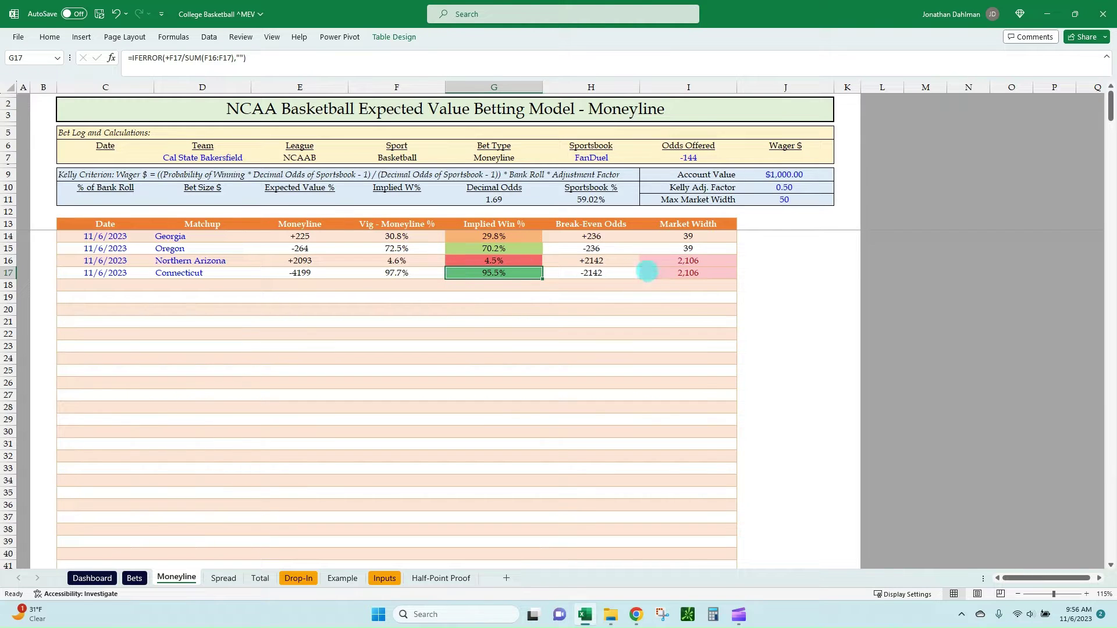
pyautogui.click(653, 273)
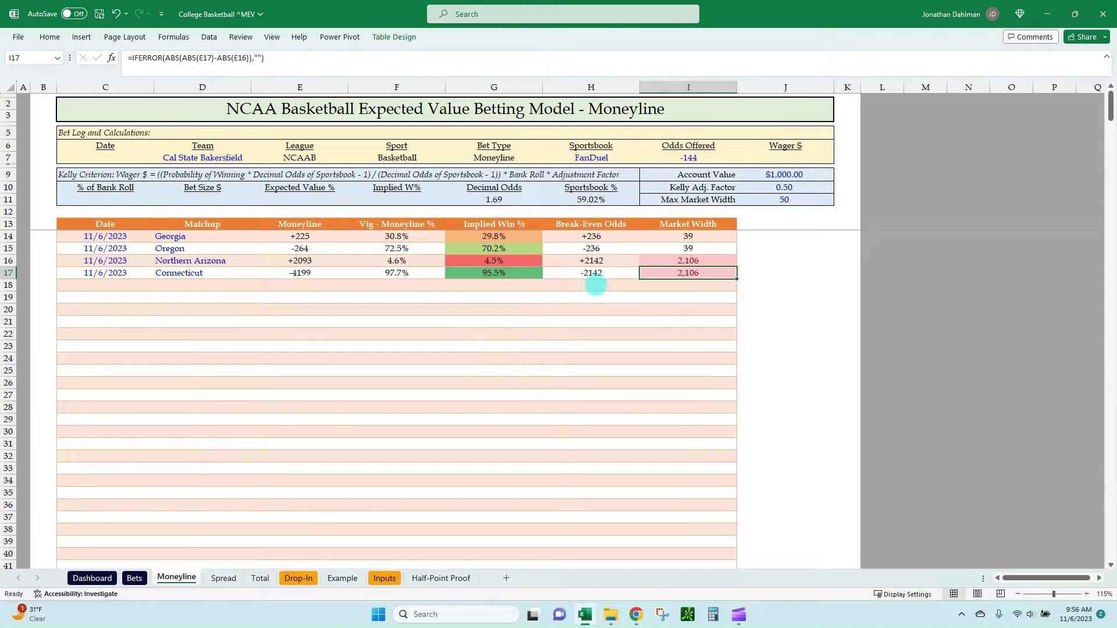
pyautogui.click(596, 261)
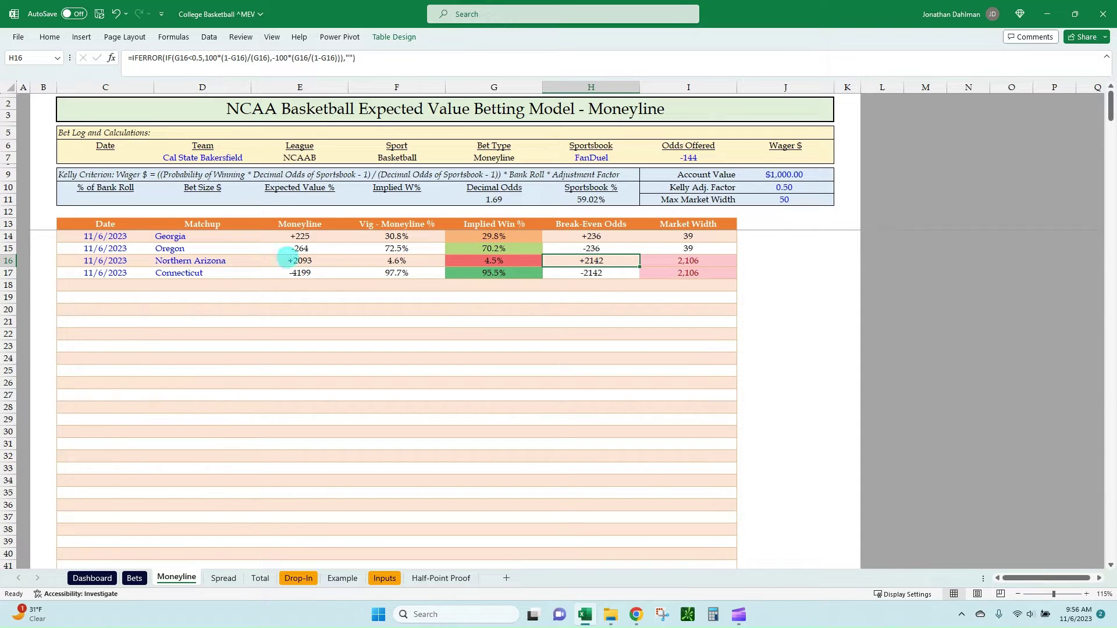
pyautogui.moveTo(287, 257); pyautogui.dragTo(297, 272)
pyautogui.click(473, 263)
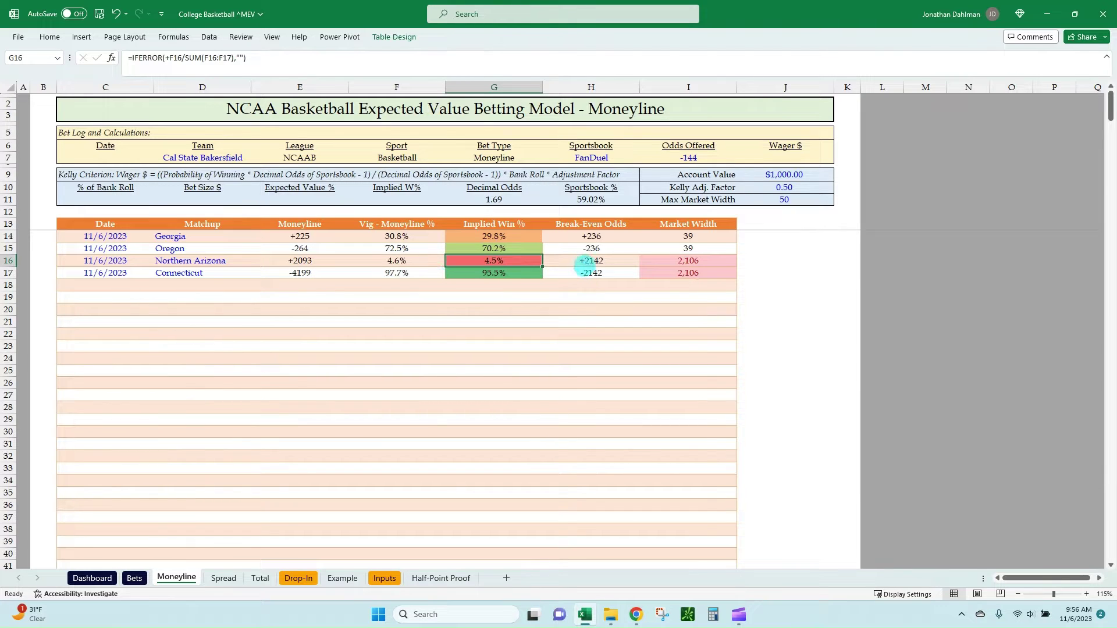
# - Show Sportsbook Review's NCAAB money lines with Northern Arizona at +3500 on FanDuel
pyautogui.click(590, 263)
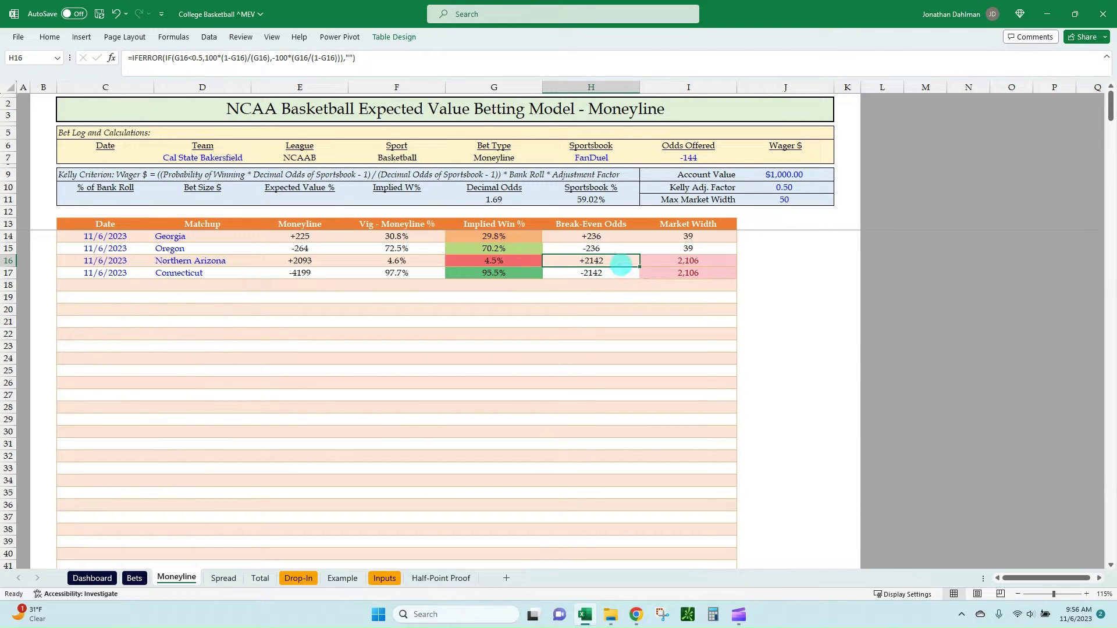
pyautogui.hotkey('alt', 'Tab')
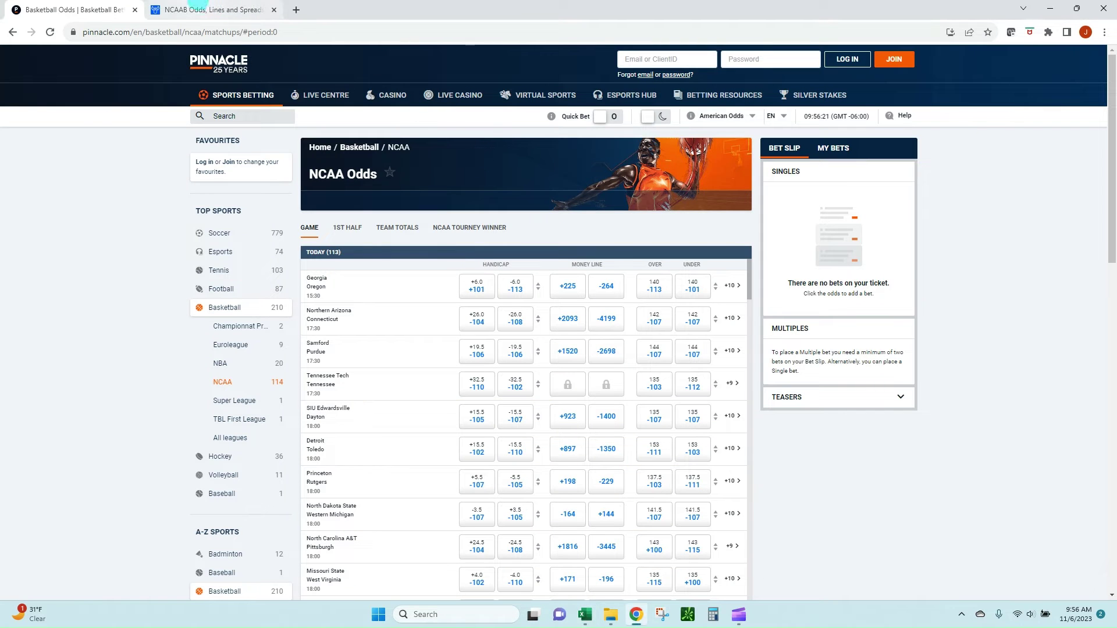
pyautogui.click(195, 9)
pyautogui.scroll(-5, 396, 352)
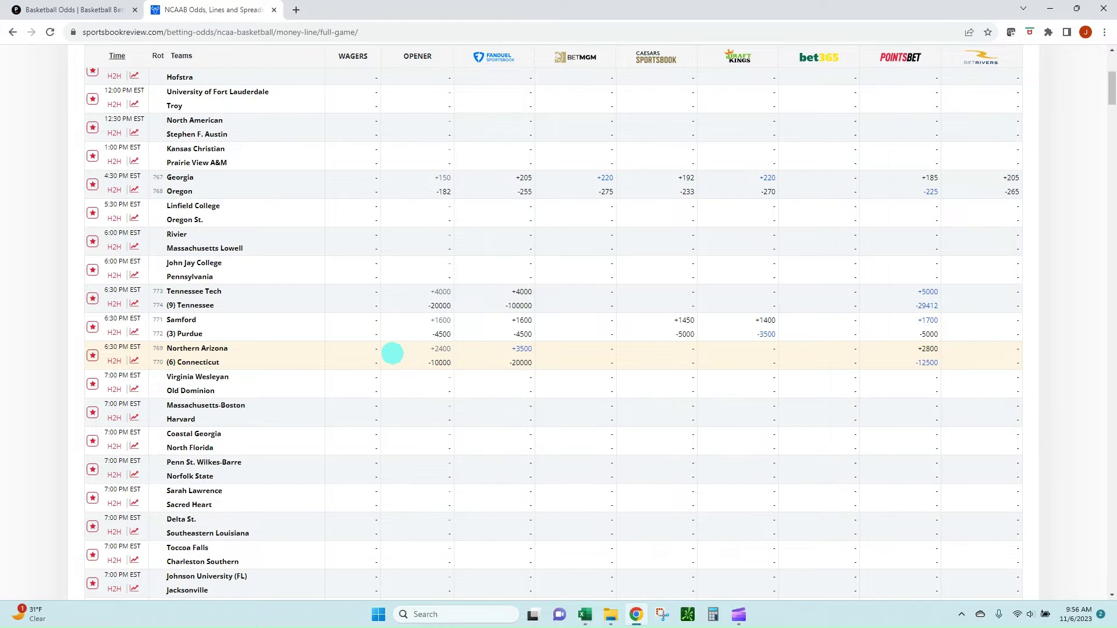
pyautogui.scroll(2, 442, 357)
pyautogui.scroll(4, 449, 357)
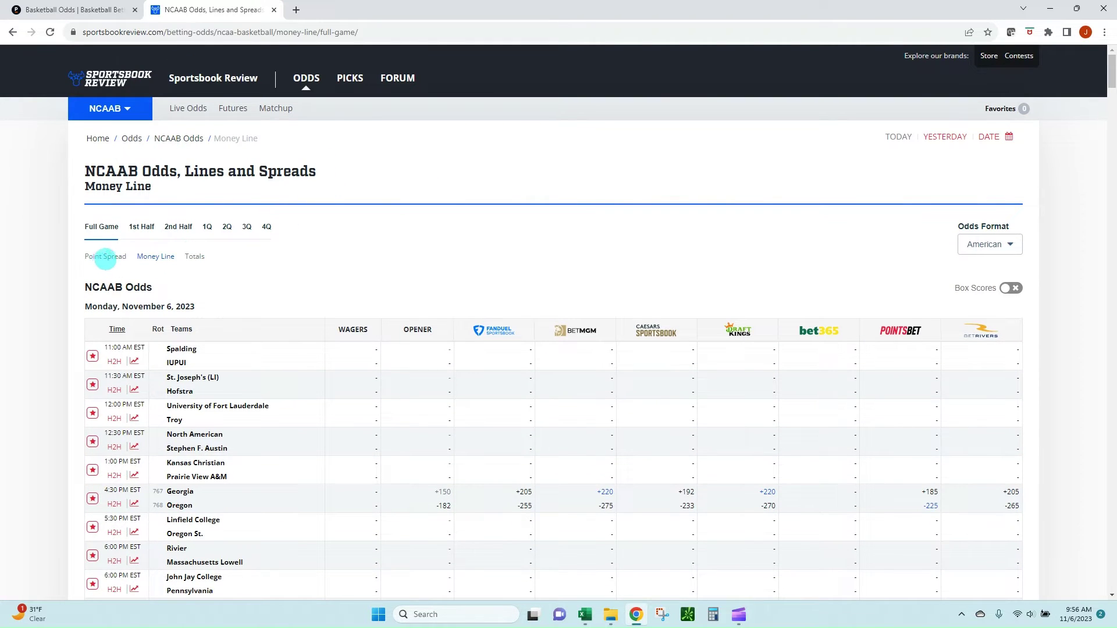
pyautogui.click(104, 258)
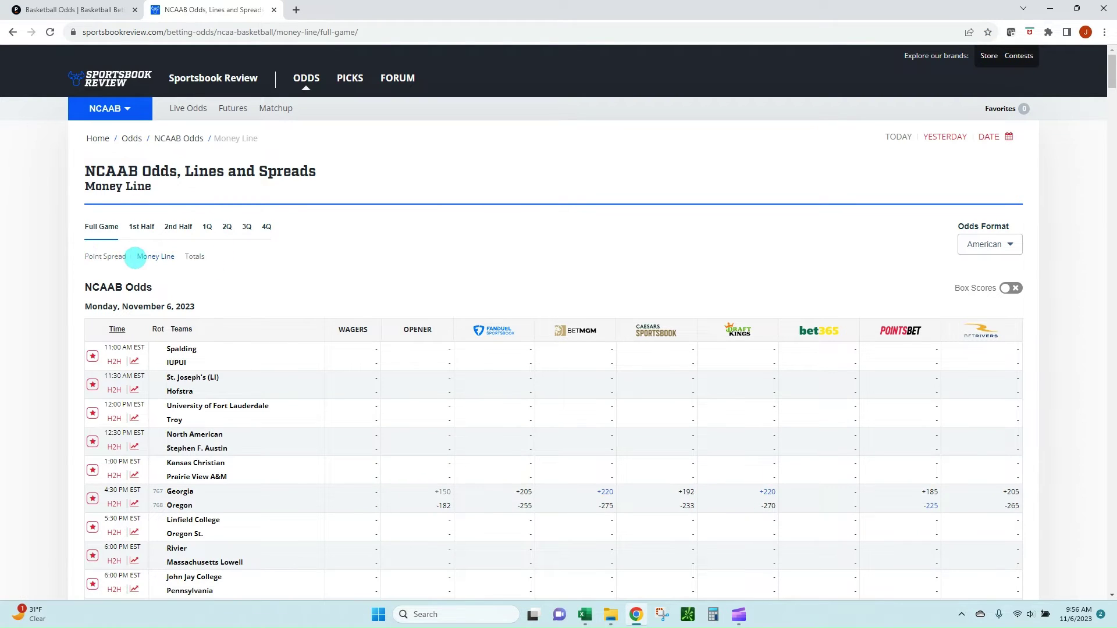
pyautogui.scroll(-5, 445, 326)
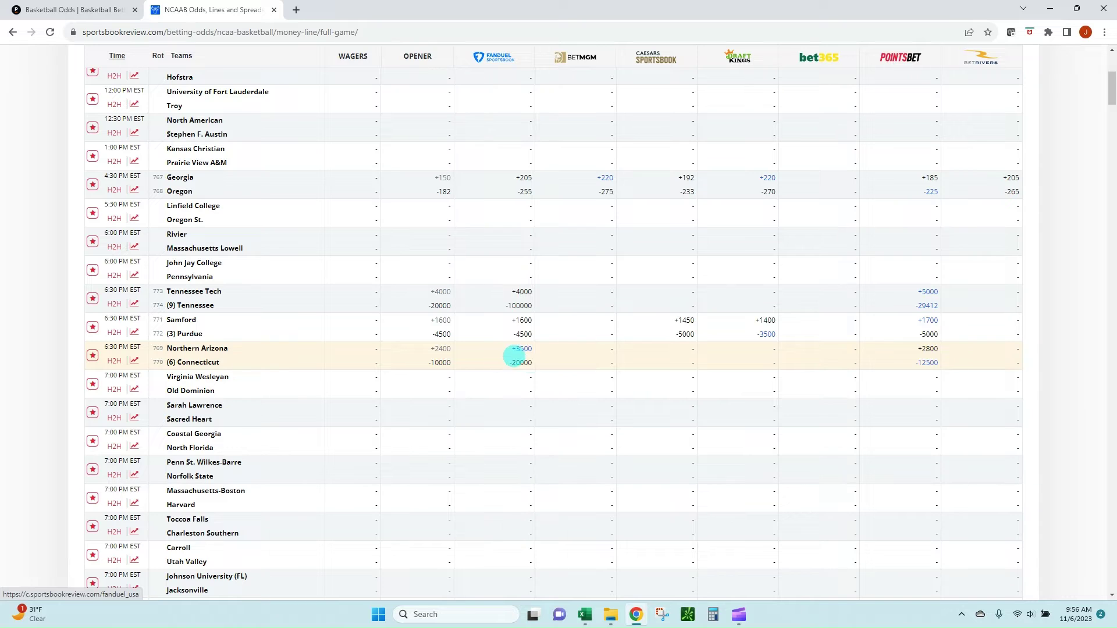
# - Enter Northern Arizona at +3500 in the Kelly calculator, yielding an 8.65 wager
pyautogui.hotkey('alt', 'Tab')
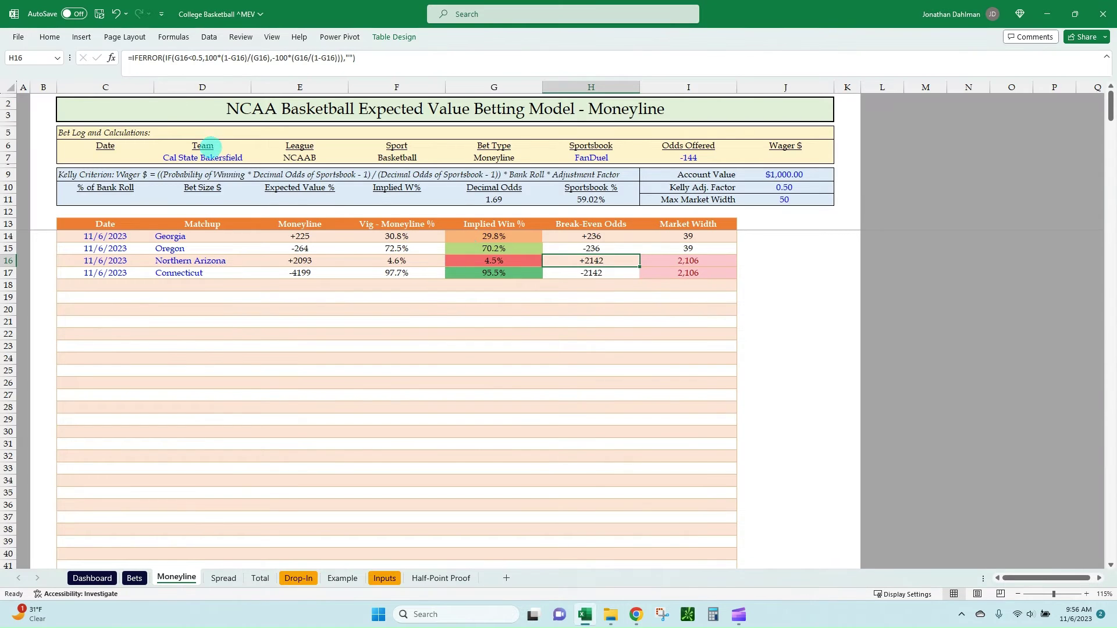
pyautogui.click(209, 157)
pyautogui.write('No')
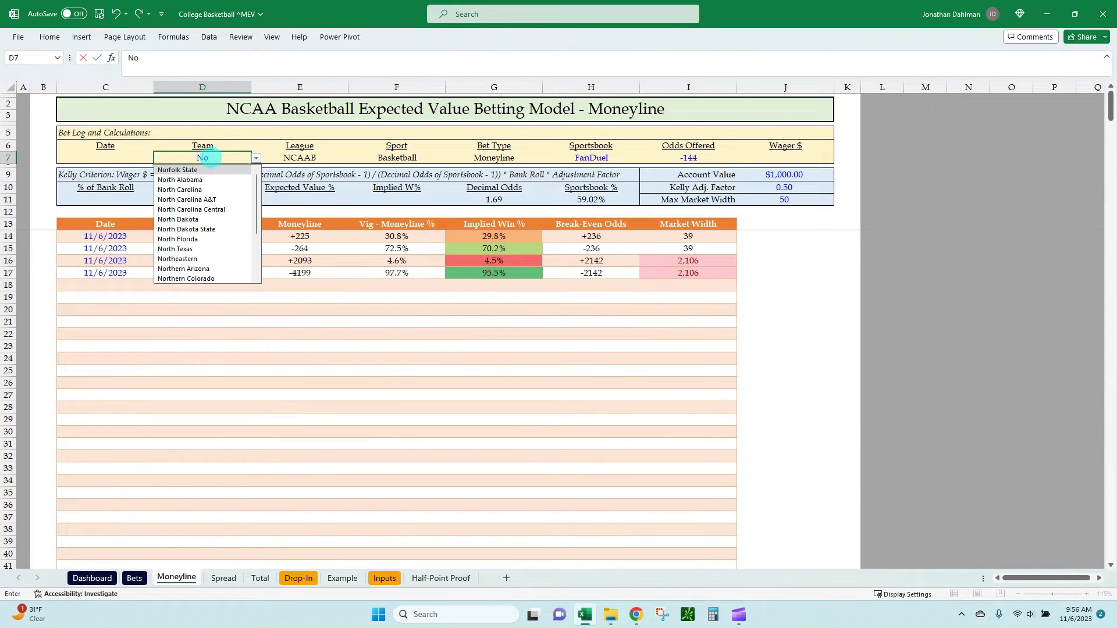
pyautogui.press('Down')
pyautogui.press('Down')
pyautogui.press('Down')
pyautogui.press('Down')
pyautogui.press('Down')
pyautogui.press('Down')
pyautogui.press('Down')
pyautogui.press('Down')
pyautogui.press('Down')
pyautogui.press('Down')
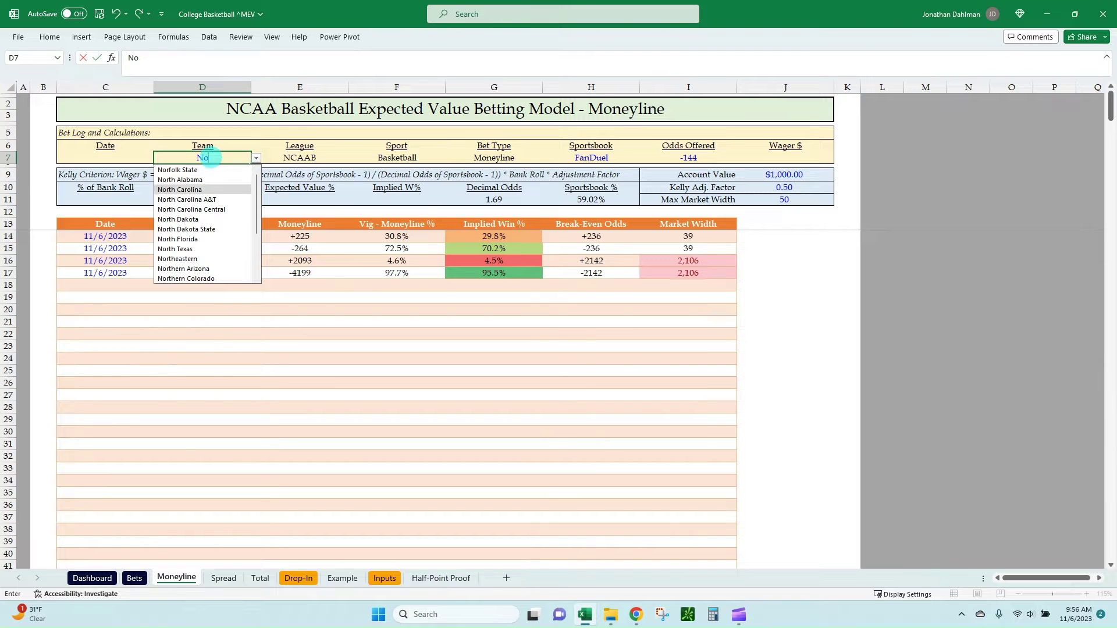
pyautogui.press('Tab')
pyautogui.press('Tab')
pyautogui.press('Tab')
pyautogui.press('Tab')
pyautogui.press('Tab')
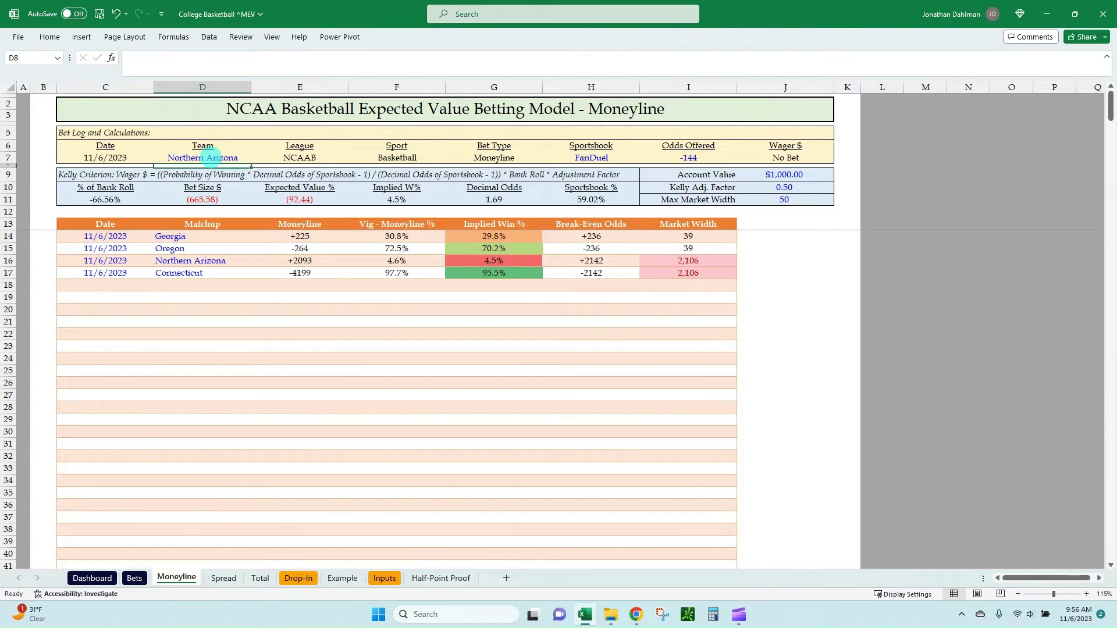
pyautogui.write('3500')
pyautogui.hotkey('ctrl', 'Return')
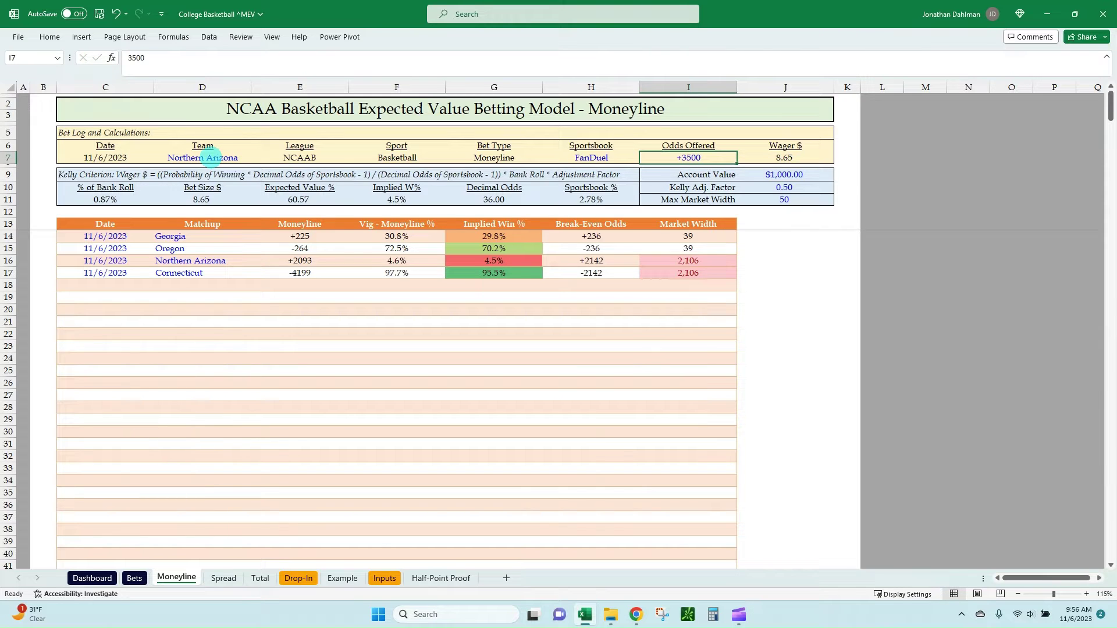
pyautogui.click(760, 156)
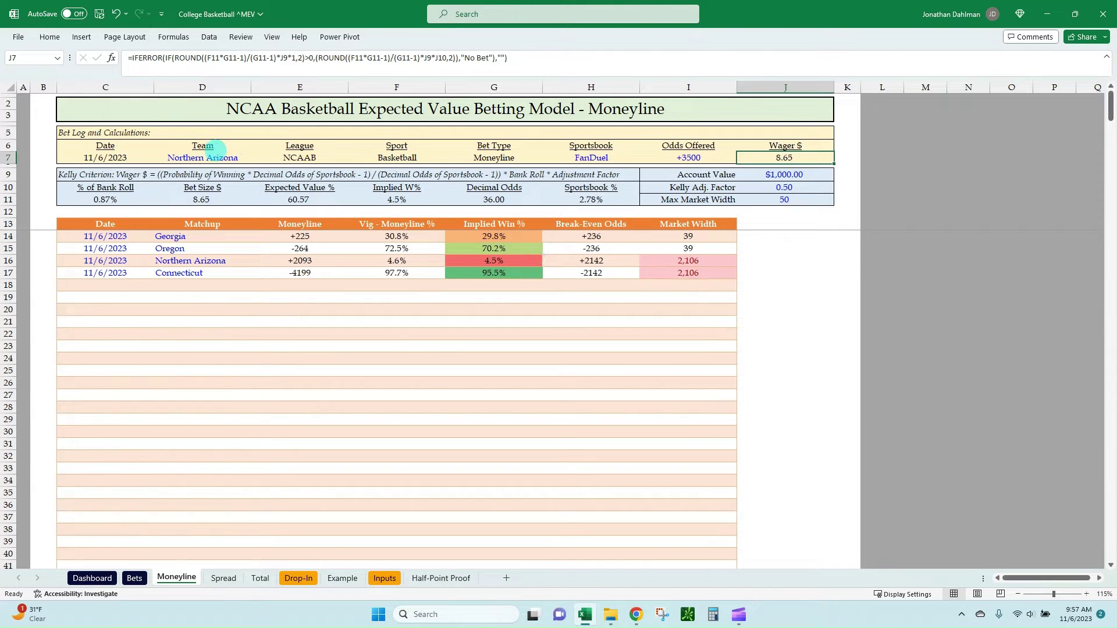
pyautogui.click(208, 155)
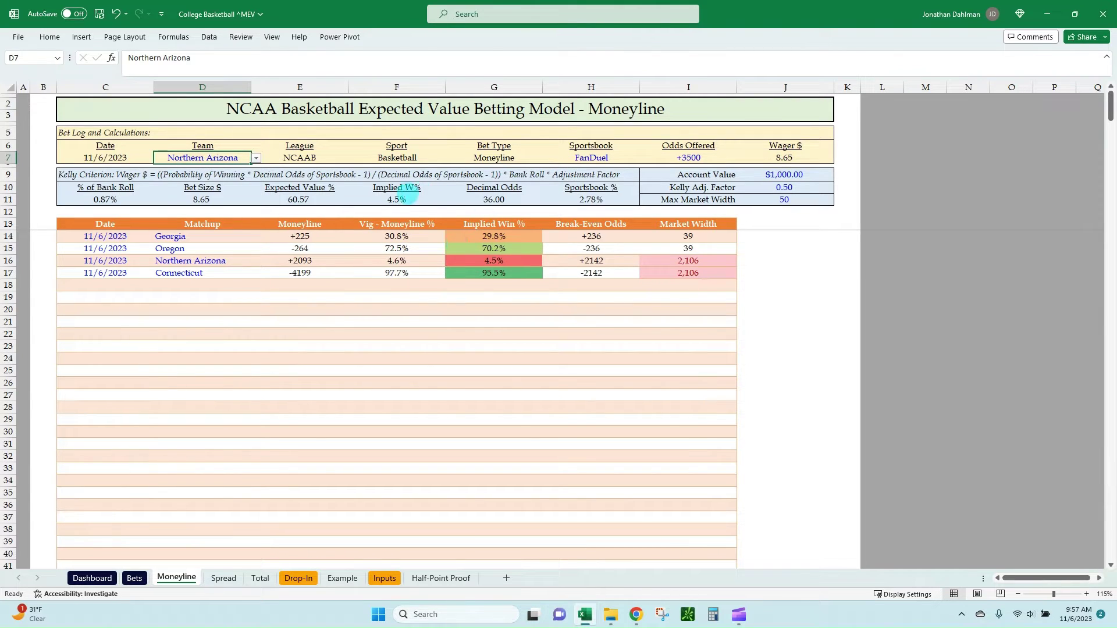
pyautogui.click(414, 204)
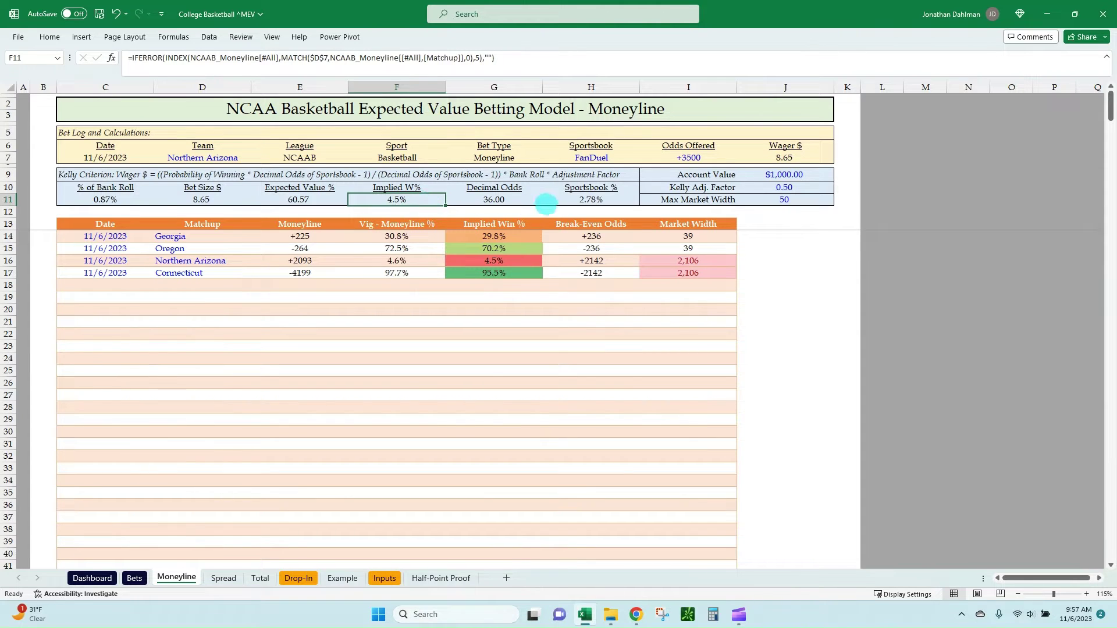
pyautogui.click(550, 202)
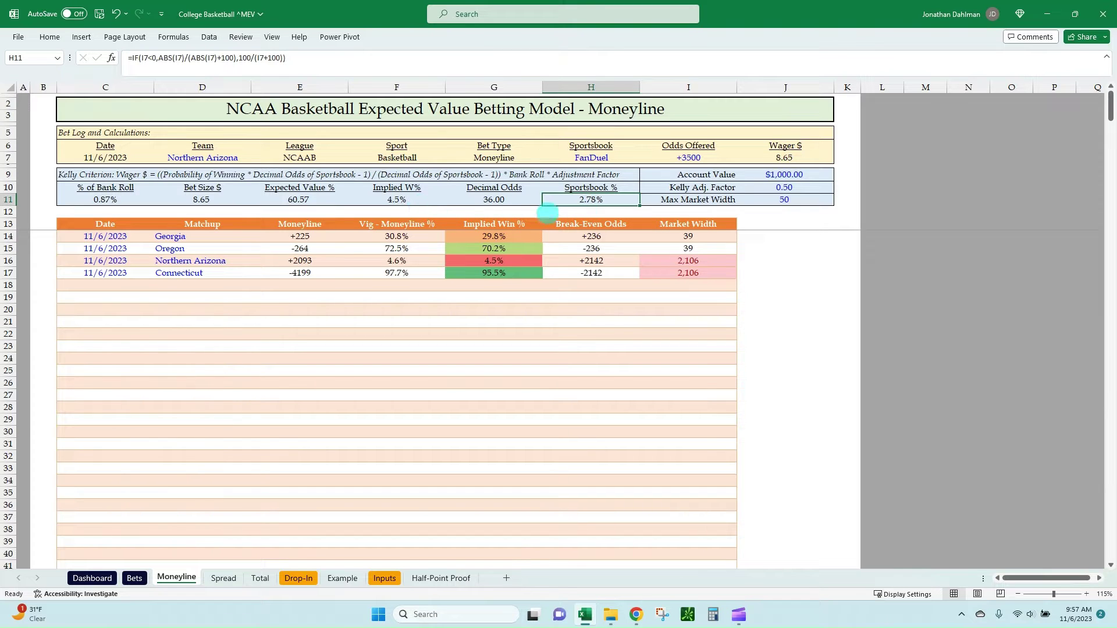
pyautogui.click(407, 203)
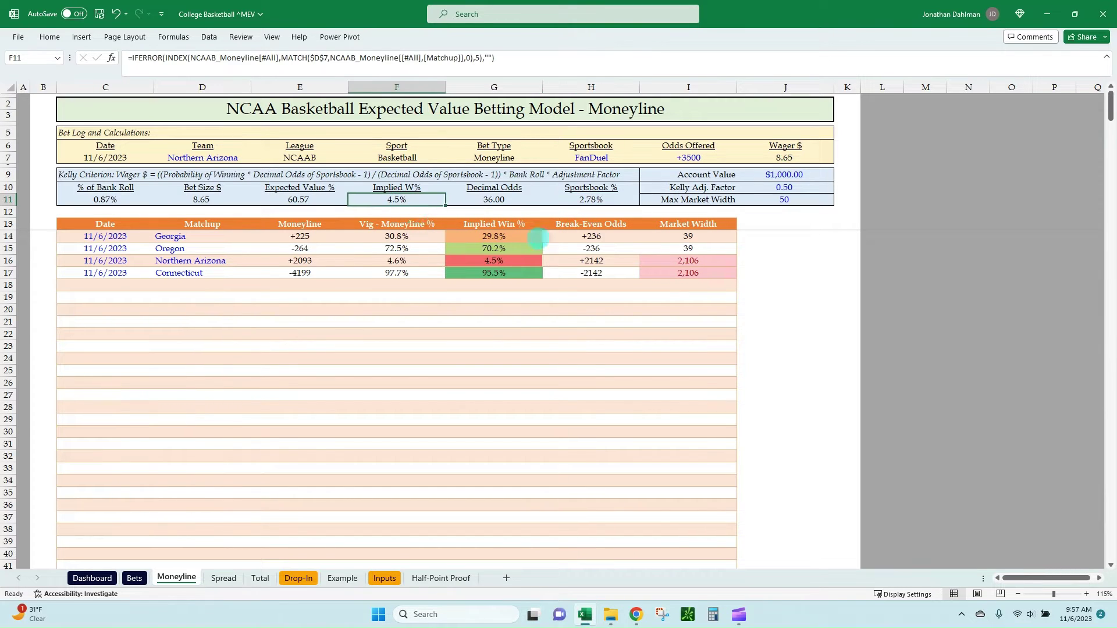
pyautogui.click(578, 202)
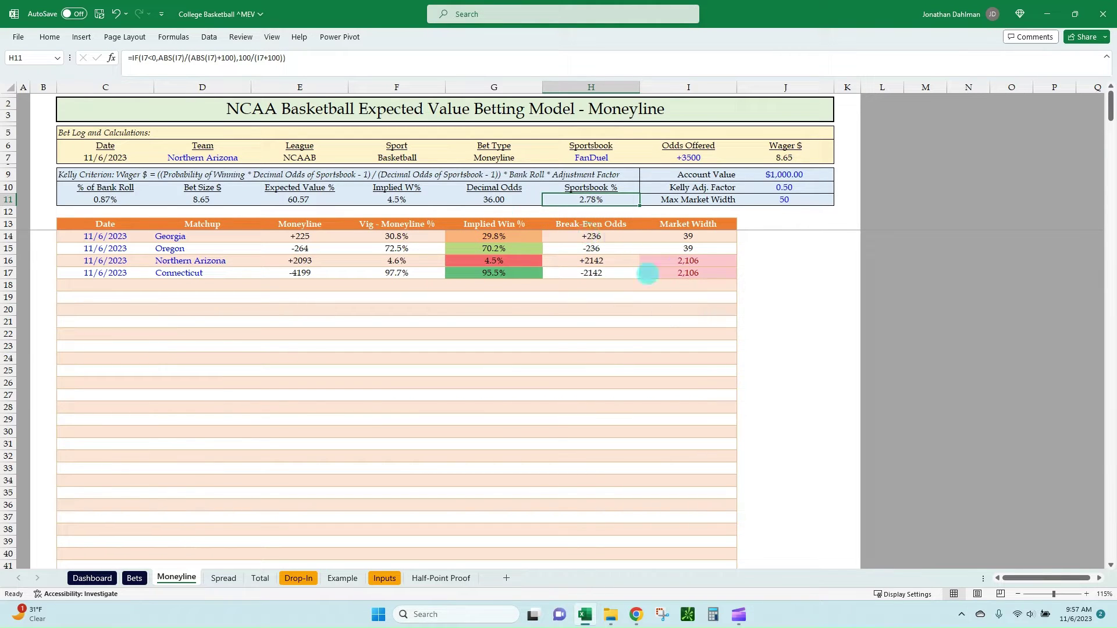
pyautogui.click(777, 155)
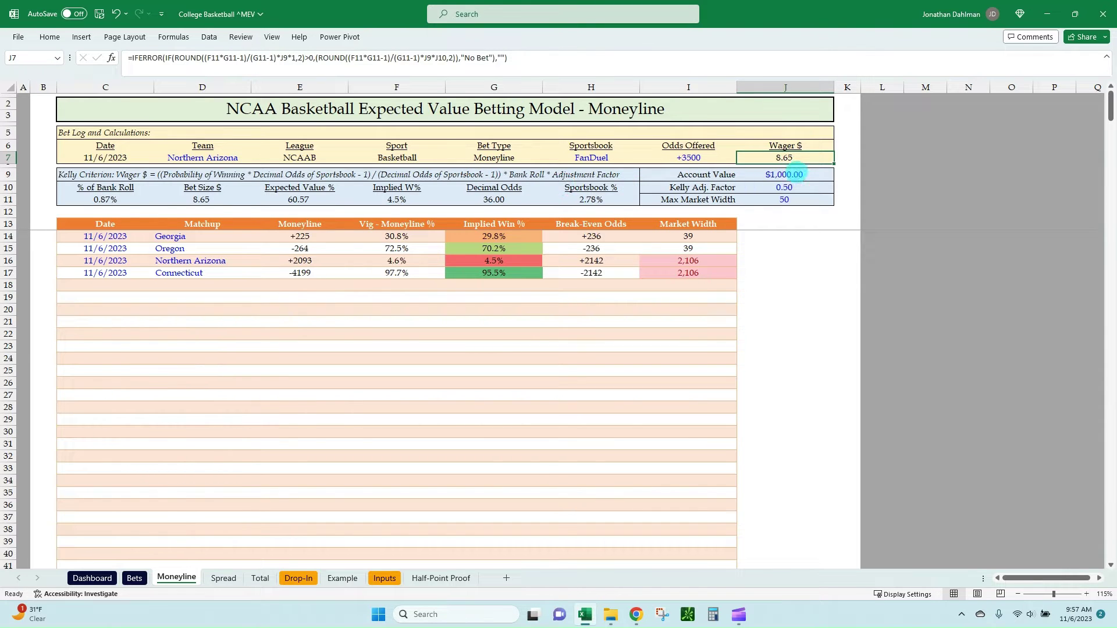
pyautogui.click(792, 174)
pyautogui.click(809, 189)
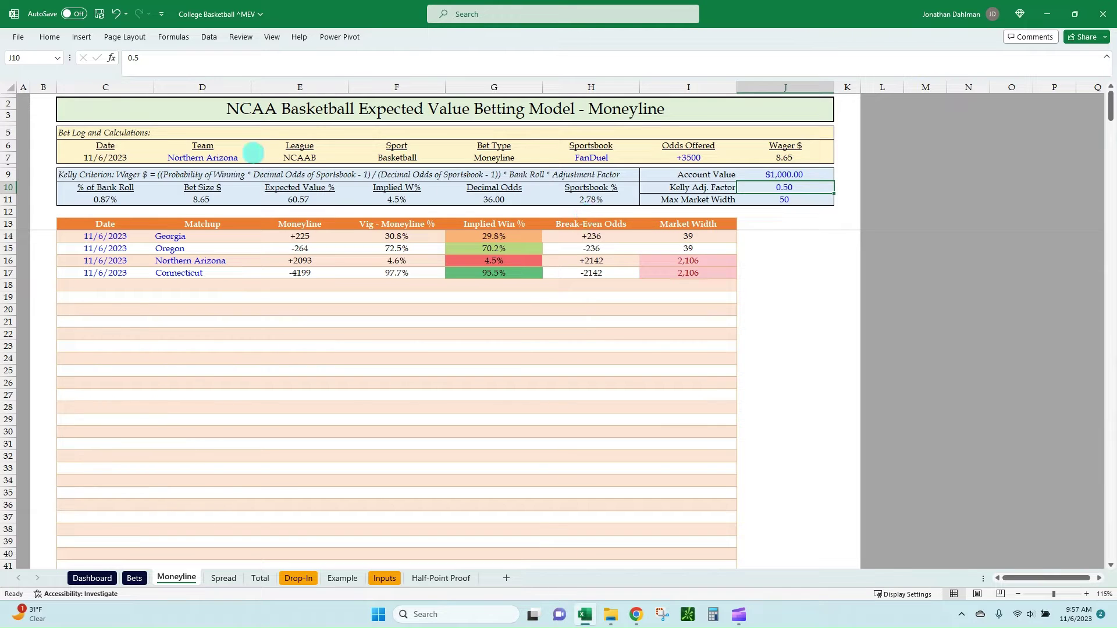
pyautogui.click(247, 155)
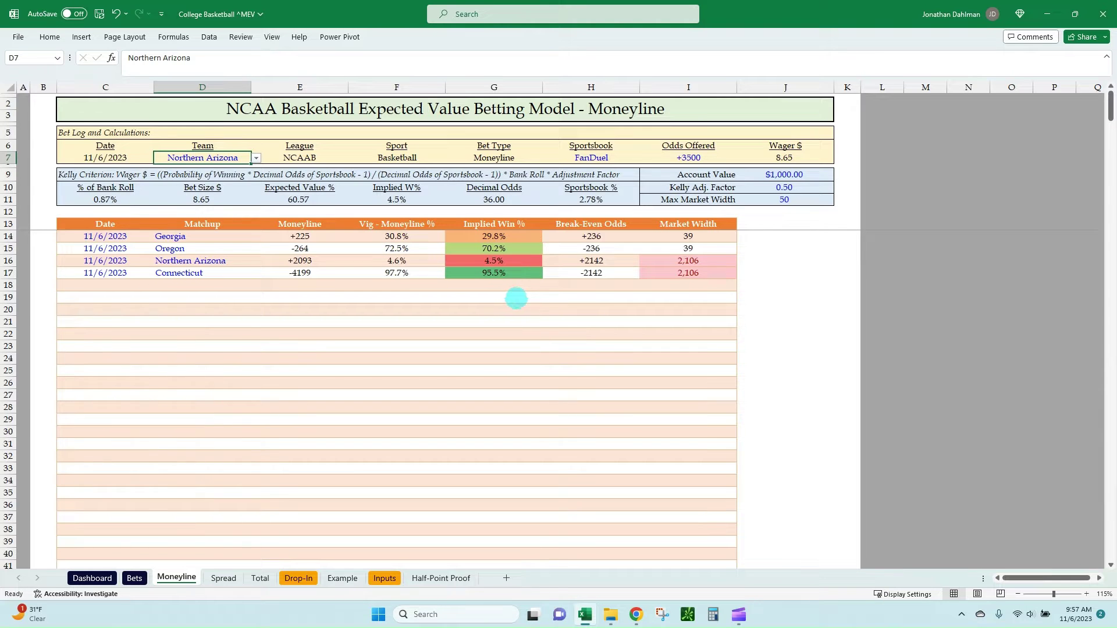
pyautogui.click(654, 259)
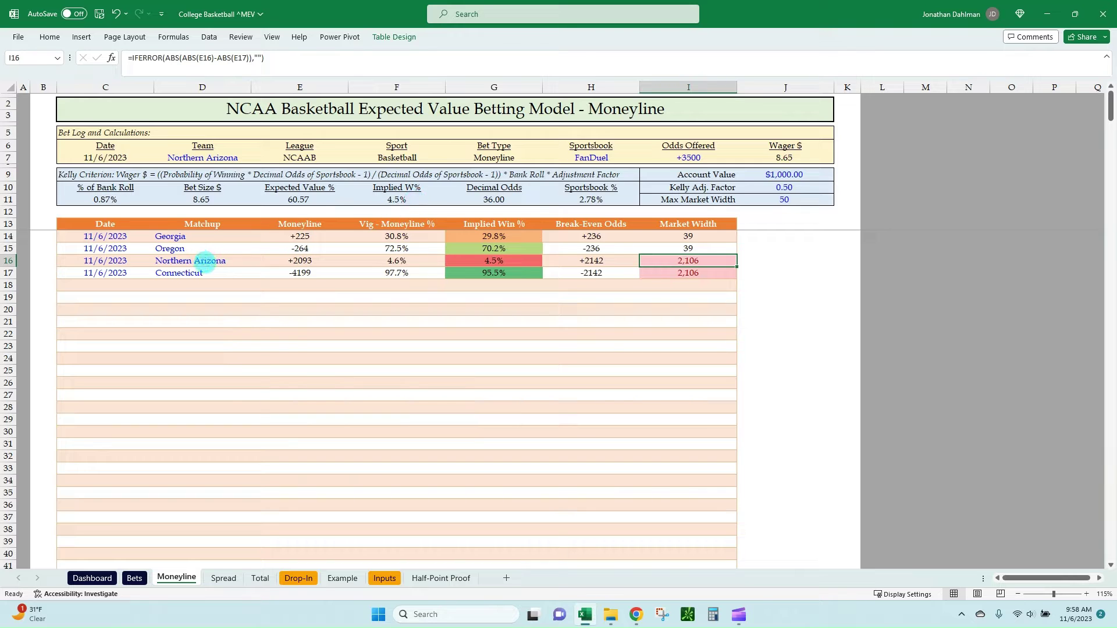
pyautogui.click(416, 199)
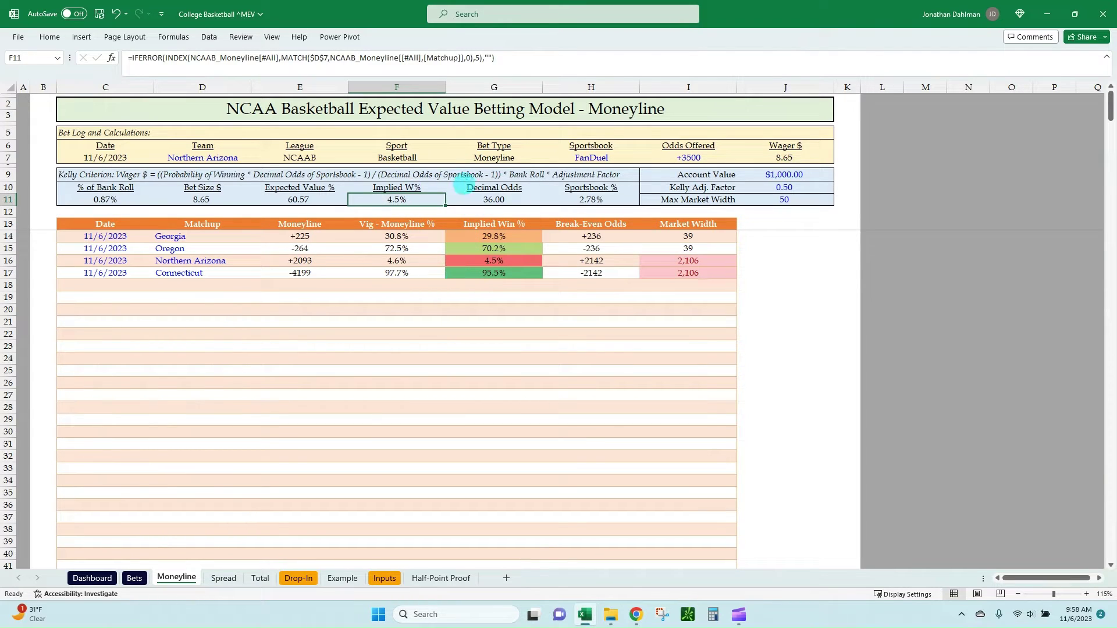
pyautogui.click(569, 200)
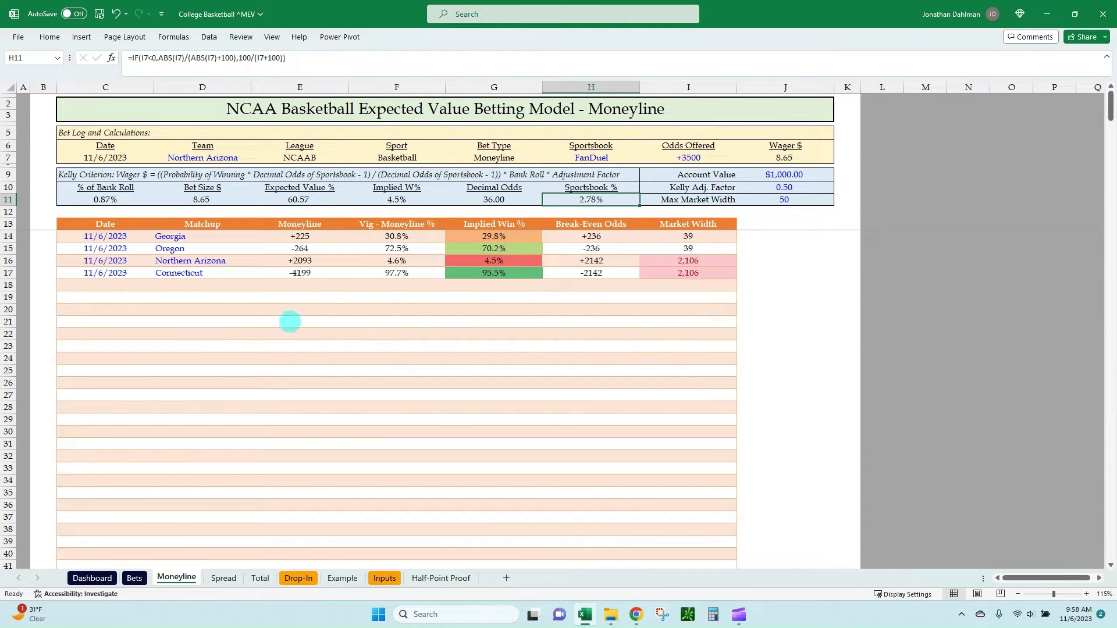
pyautogui.click(687, 261)
pyautogui.click(685, 274)
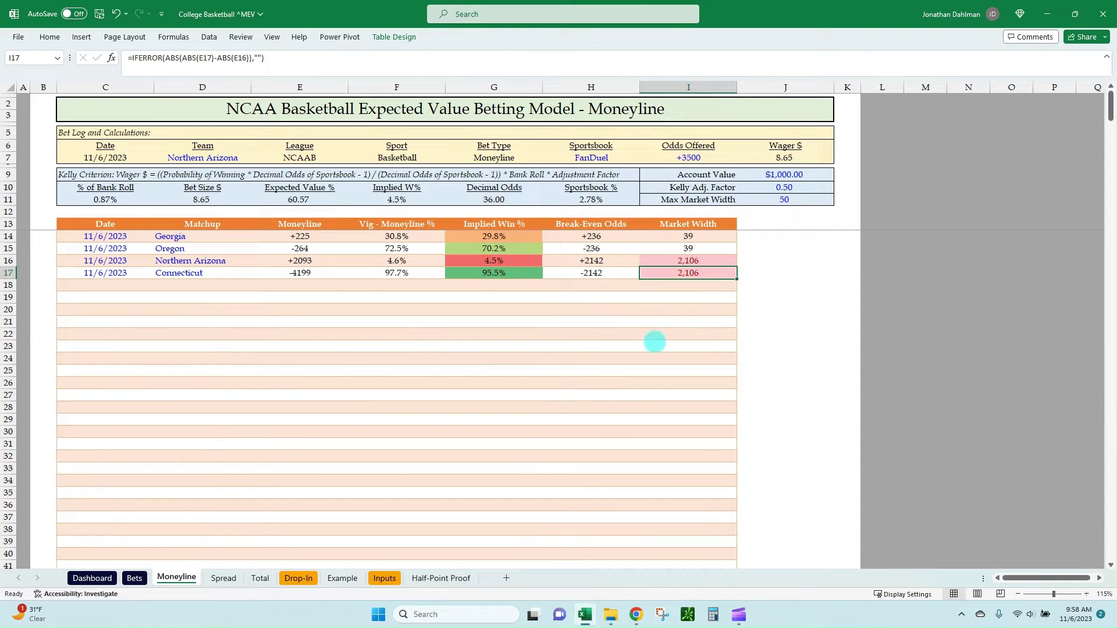
pyautogui.click(799, 202)
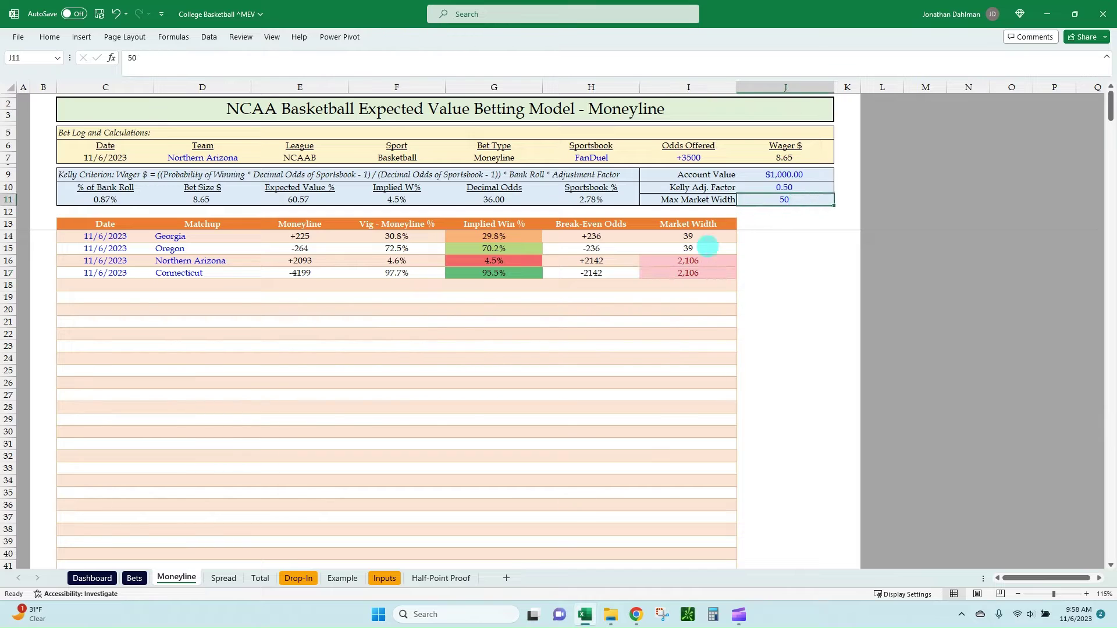
pyautogui.click(316, 247)
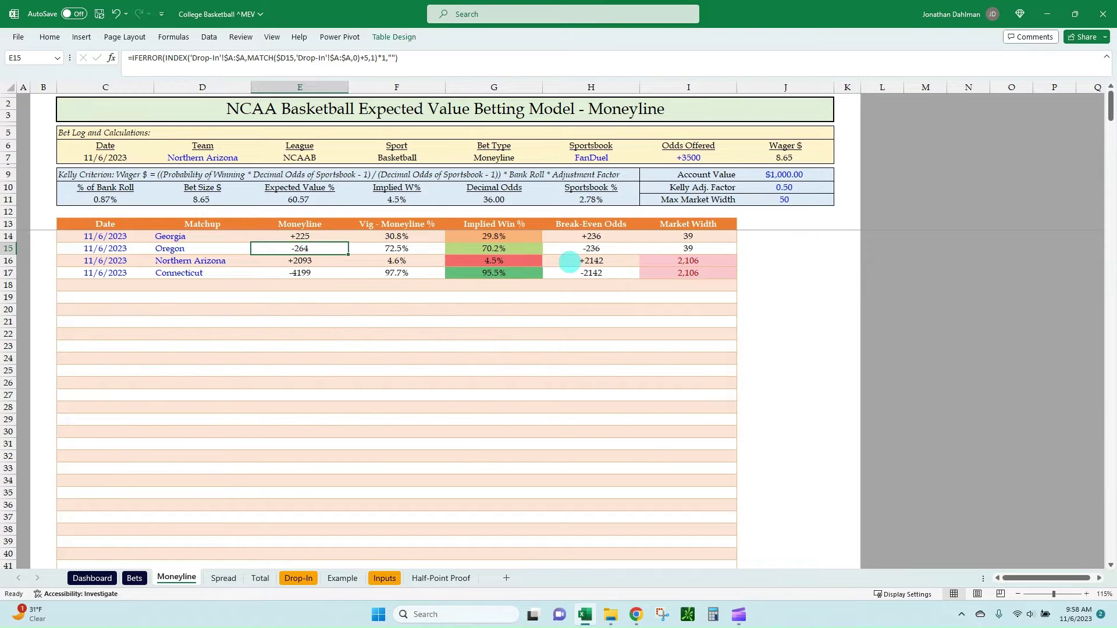
pyautogui.click(687, 239)
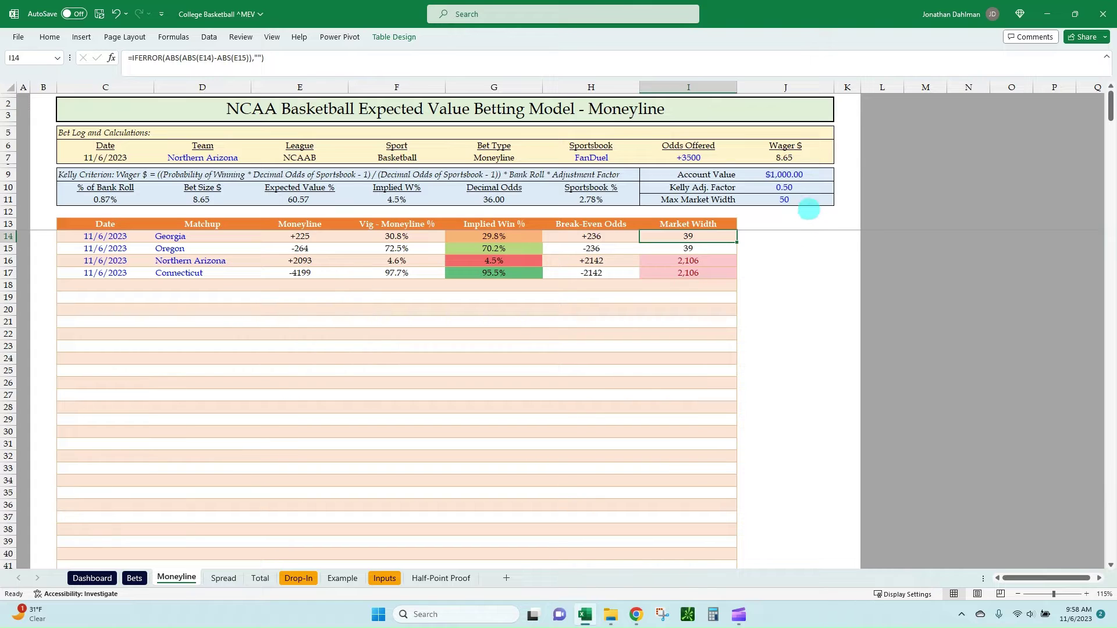
pyautogui.click(802, 201)
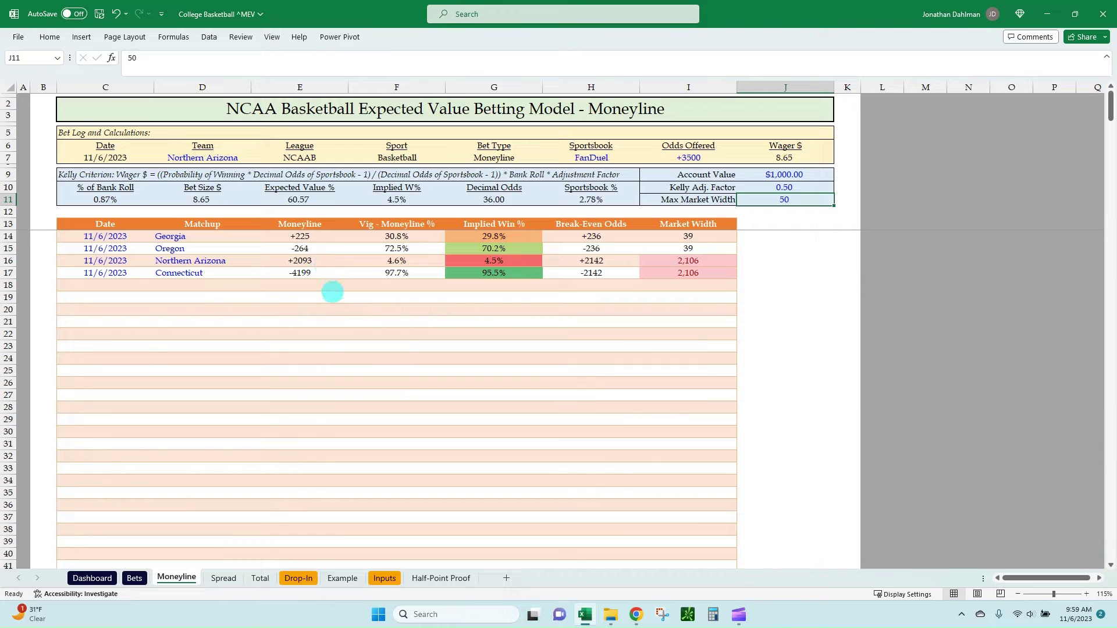
pyautogui.click(659, 260)
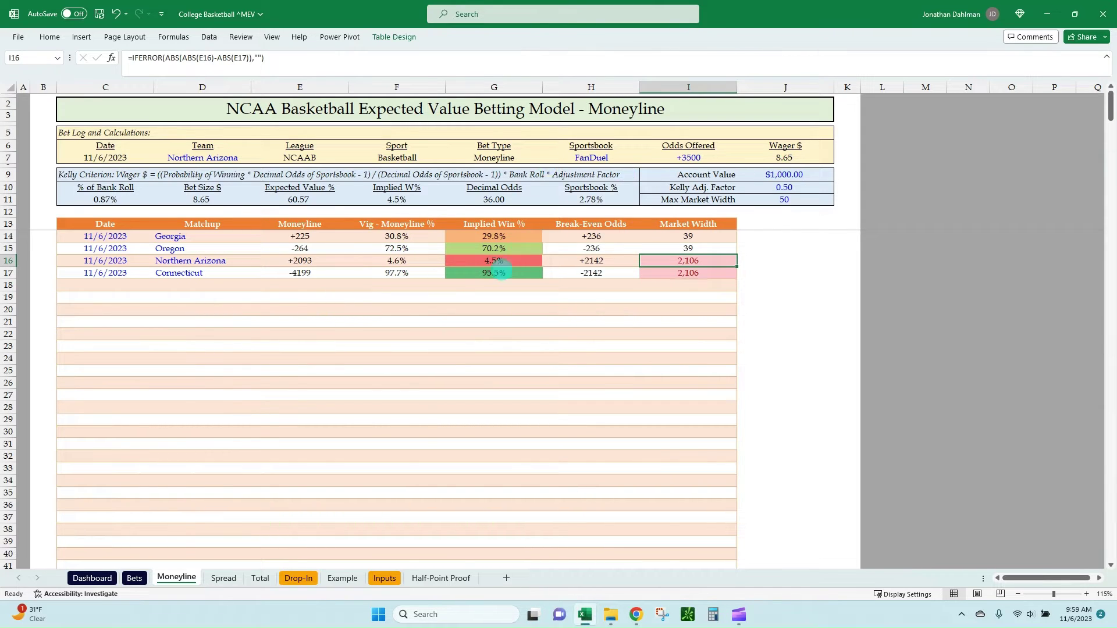
pyautogui.hotkey('alt', 'Tab')
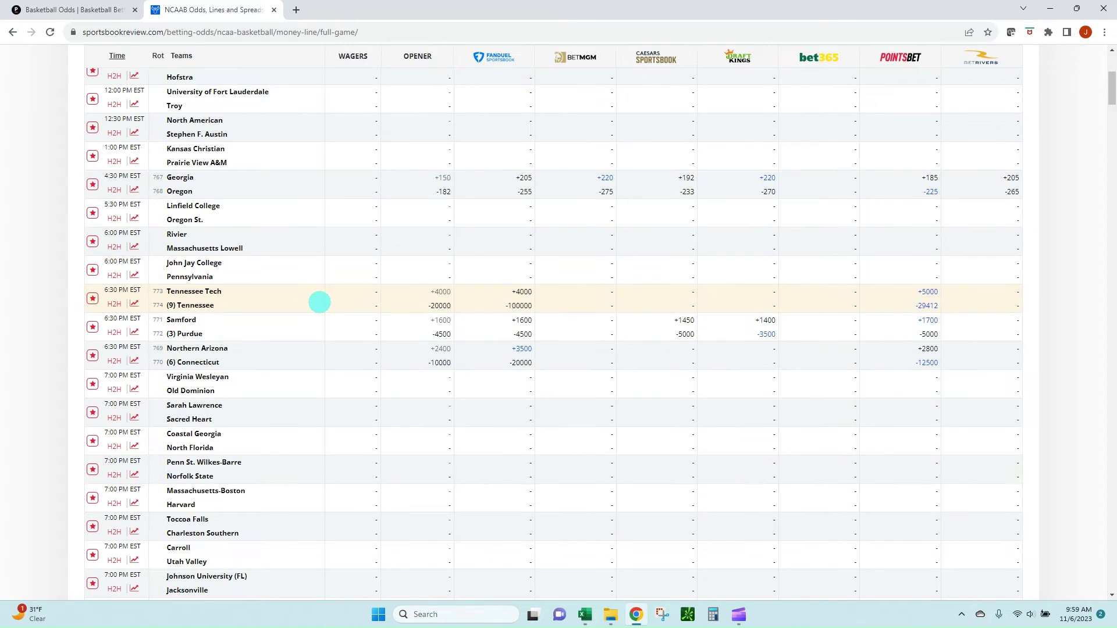
pyautogui.scroll(4, 319, 302)
pyautogui.scroll(-2, 320, 315)
pyautogui.scroll(-20, 319, 329)
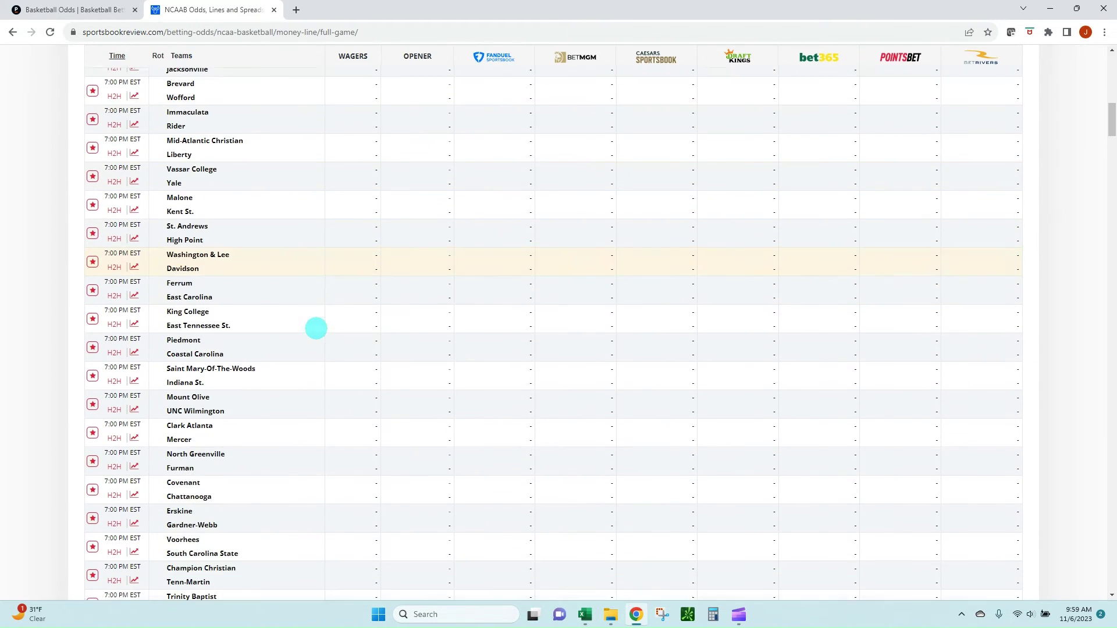
pyautogui.scroll(-8, 315, 340)
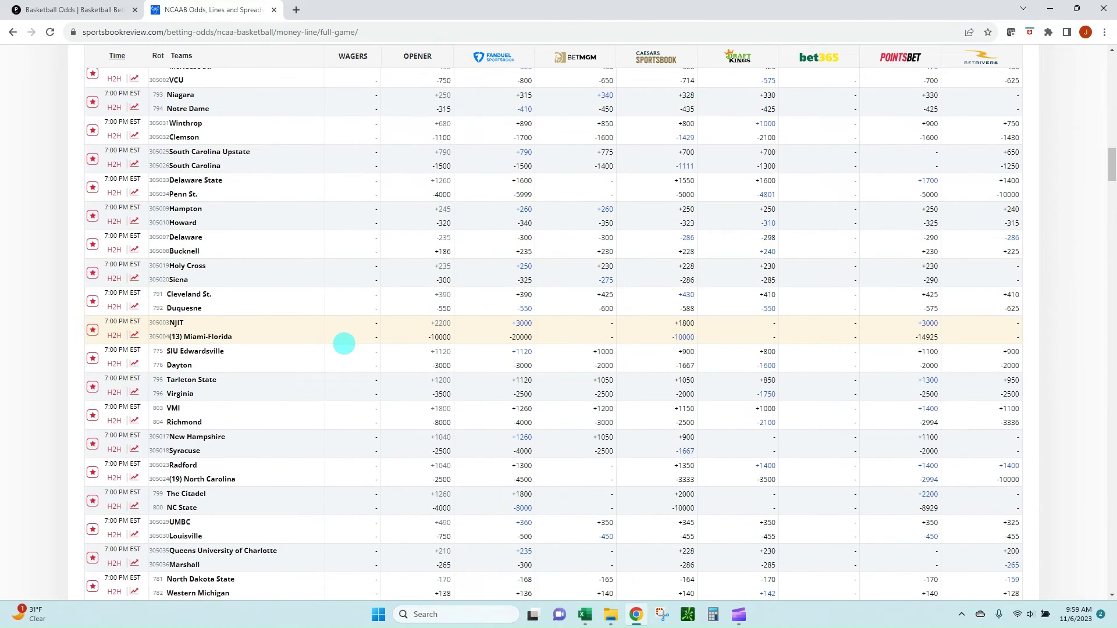
pyautogui.hotkey('ctrl', 'f')
pyautogui.press('Return')
pyautogui.press('Return')
pyautogui.press('Return')
pyautogui.press('Return')
pyautogui.press('Return')
pyautogui.press('Return')
pyautogui.press('Return')
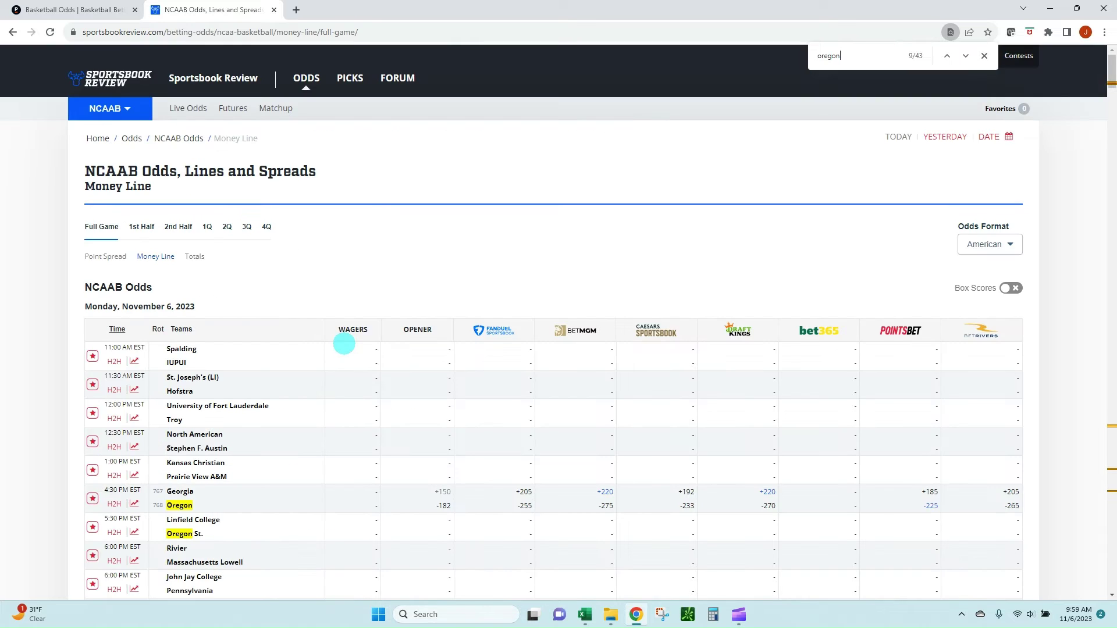
pyautogui.press('Escape')
pyautogui.scroll(-3, 350, 349)
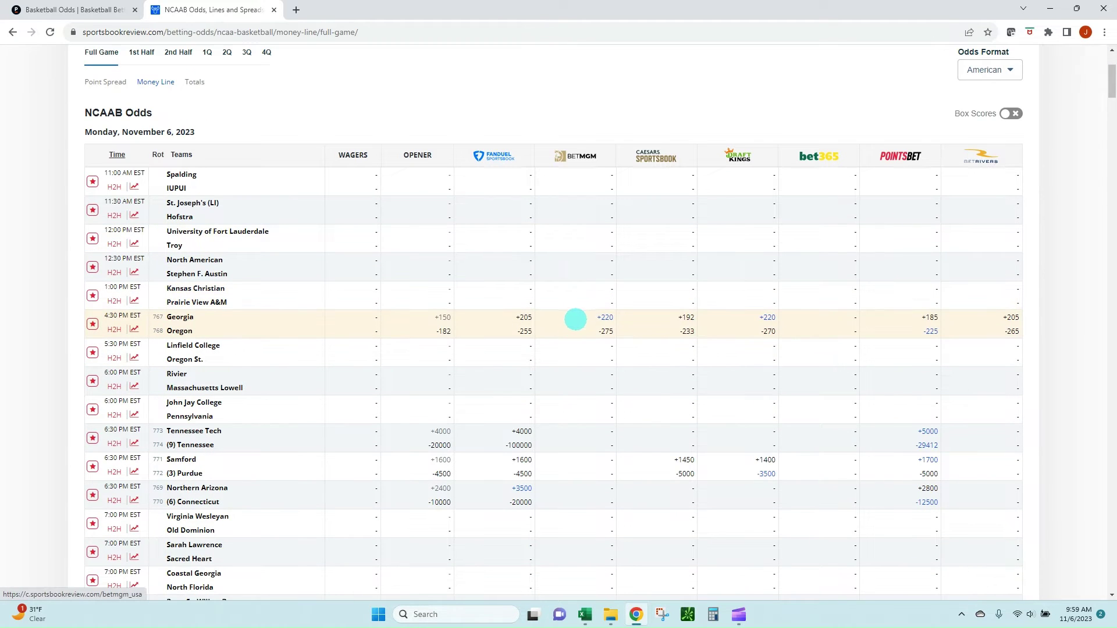
pyautogui.hotkey('alt', 'Tab')
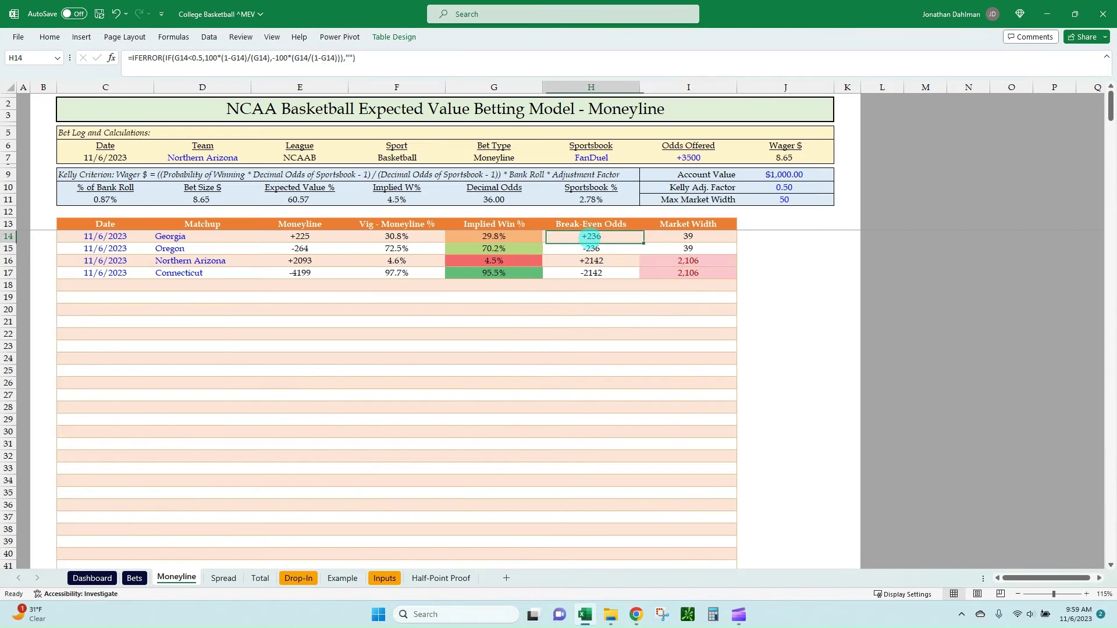
pyautogui.hotkey('alt', 'Tab')
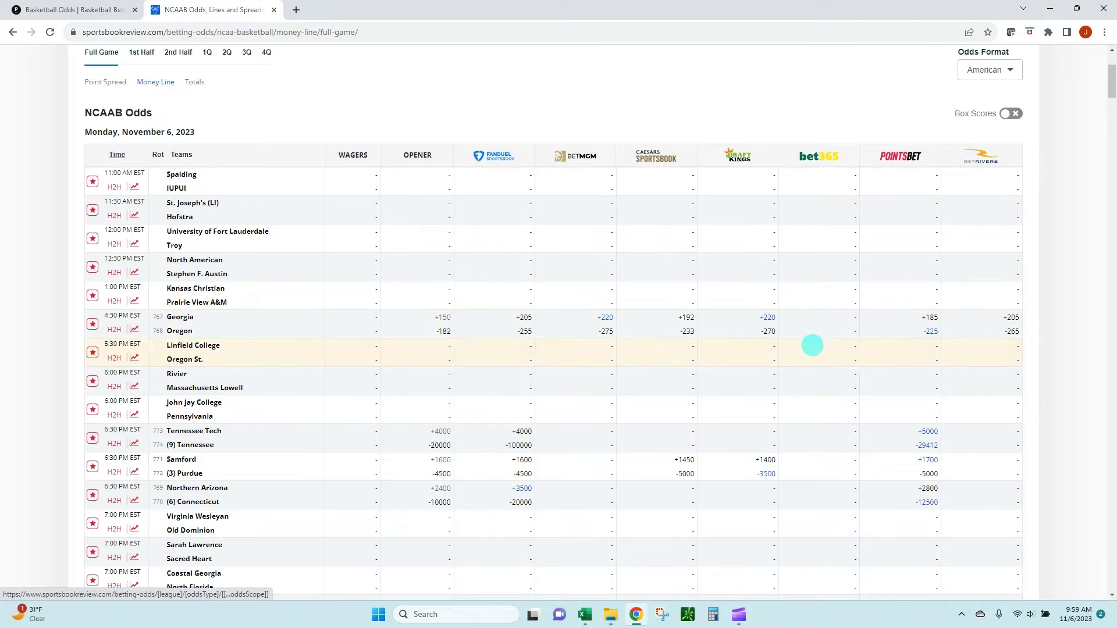
# - Set the Kelly bet to Oregon on PointsBet at -225 odds
pyautogui.hotkey('alt', 'Tab')
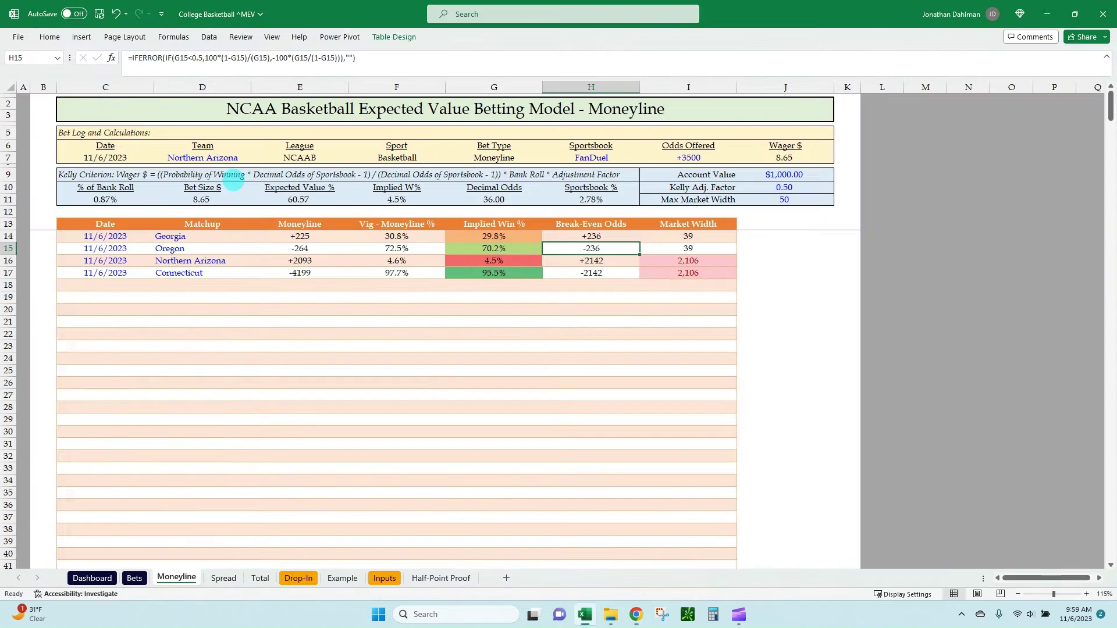
pyautogui.click(208, 158)
pyautogui.write('Or')
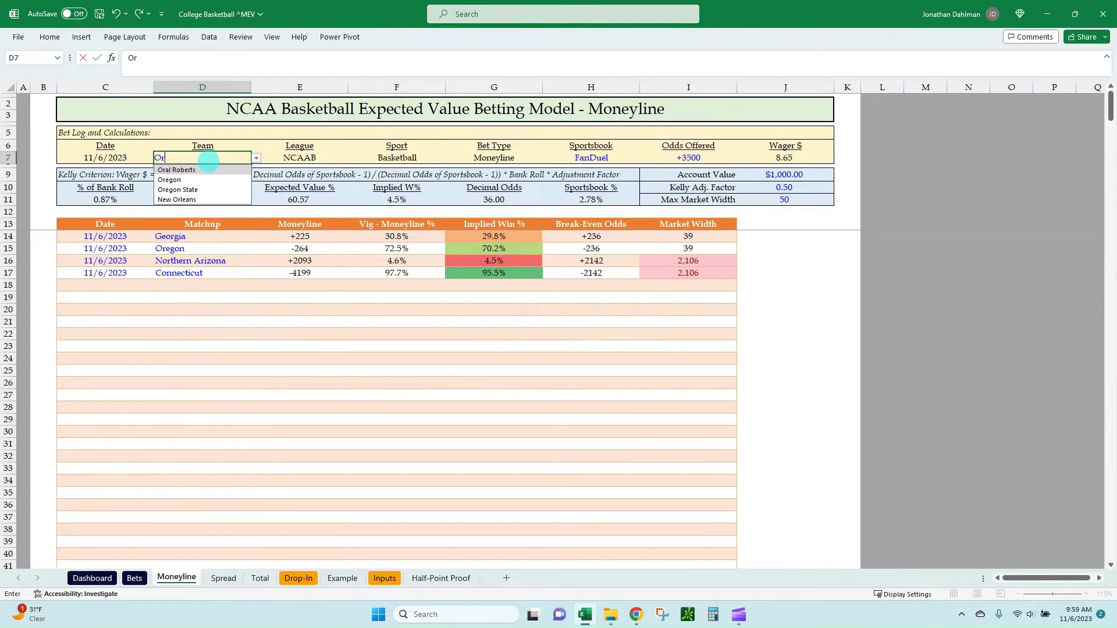
pyautogui.press('Down')
pyautogui.press('Tab')
pyautogui.press('Tab')
pyautogui.press('Tab')
pyautogui.press('Tab')
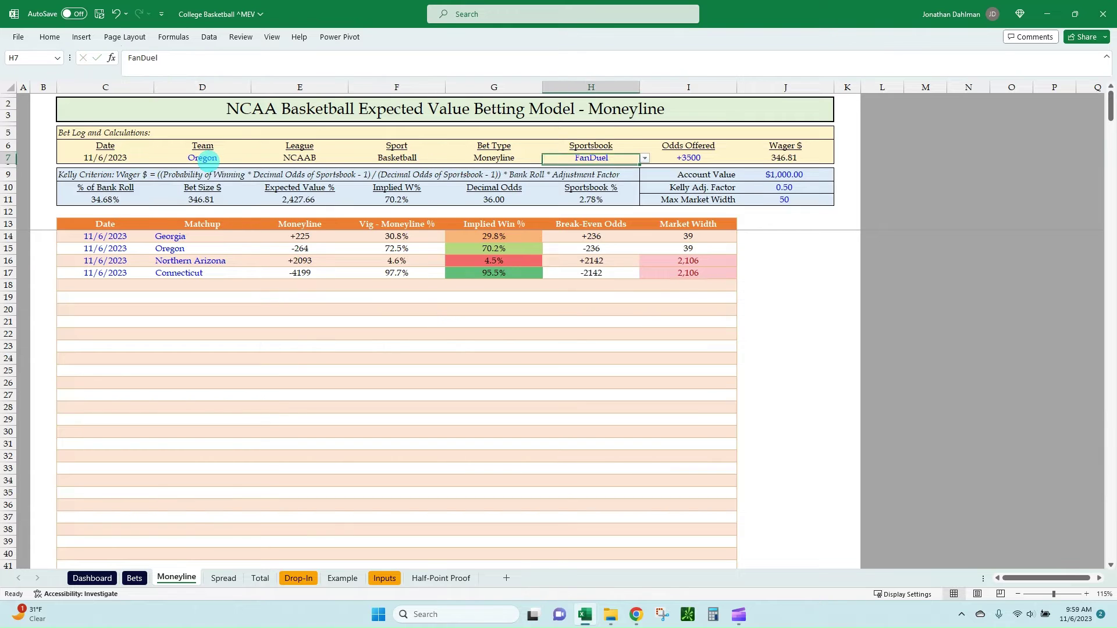
pyautogui.hotkey('alt', 'Down')
pyautogui.press('Down')
pyautogui.press('Down')
pyautogui.press('Down')
pyautogui.press('Down')
pyautogui.press('Down')
pyautogui.press('Return')
pyautogui.press('Tab')
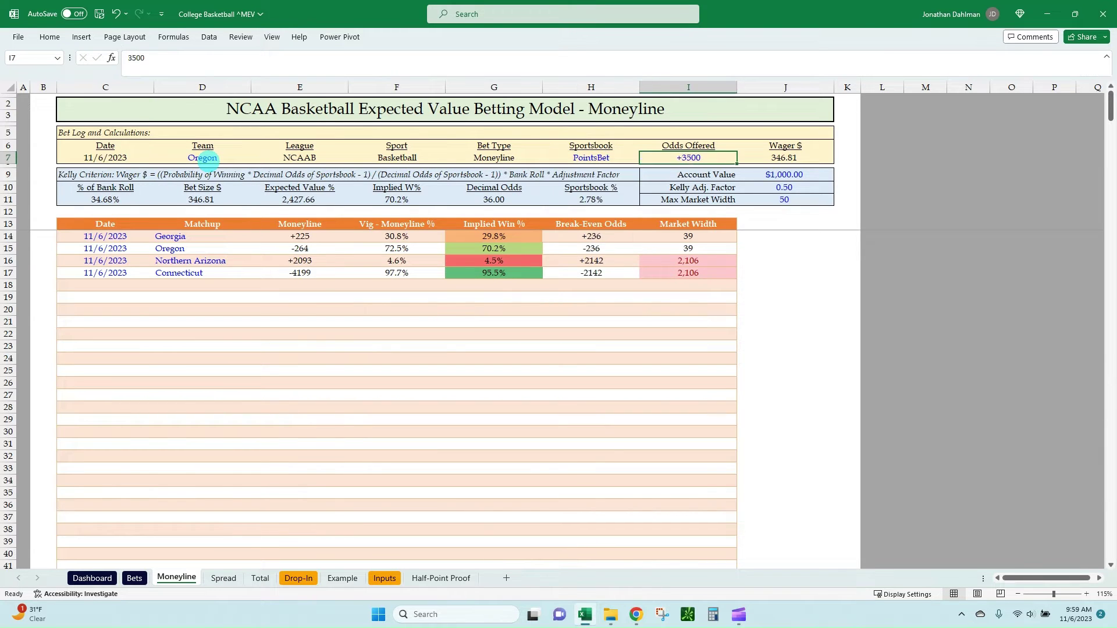
pyautogui.write('-225')
pyautogui.press('Return')
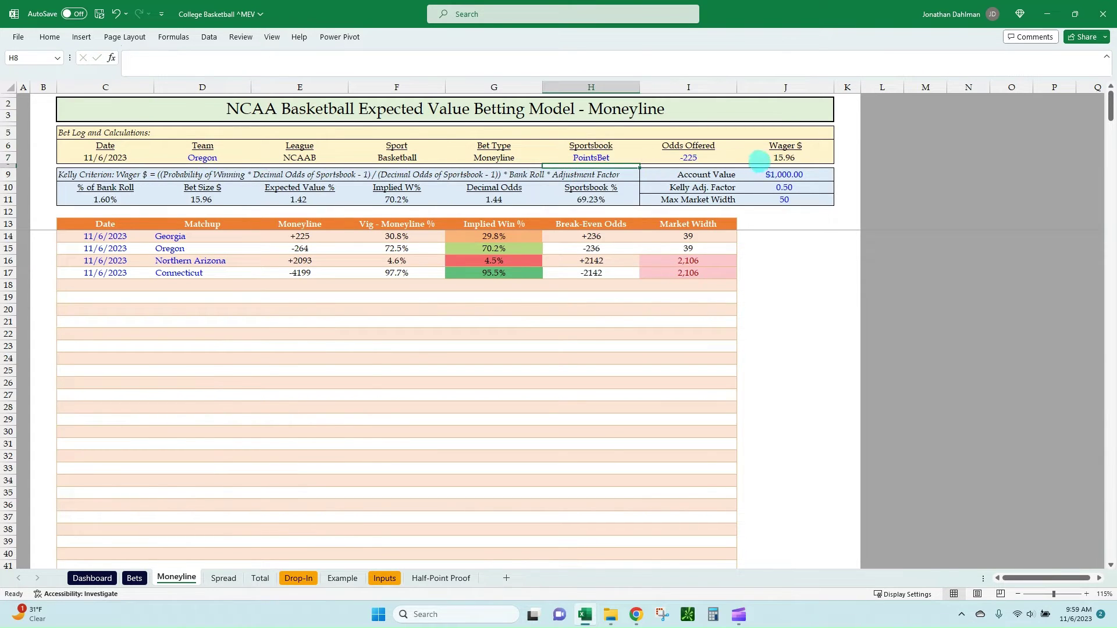
# - Check the 15.96 wager, the Georgia/Oregon rows, Implied W% and Sportsbook % formulas
pyautogui.click(759, 160)
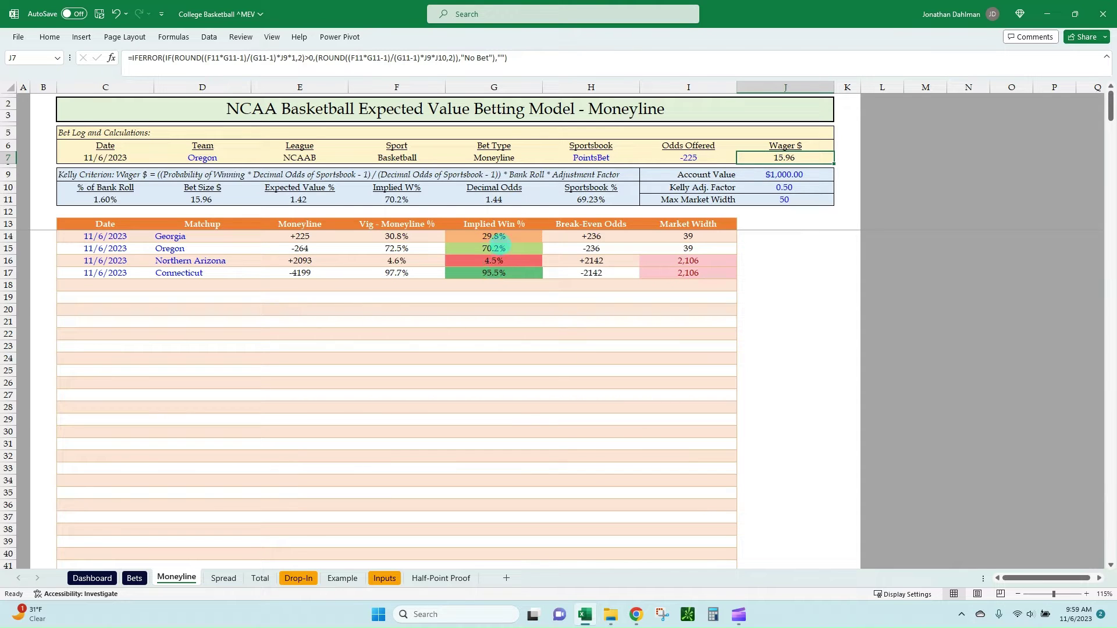
pyautogui.click(170, 249)
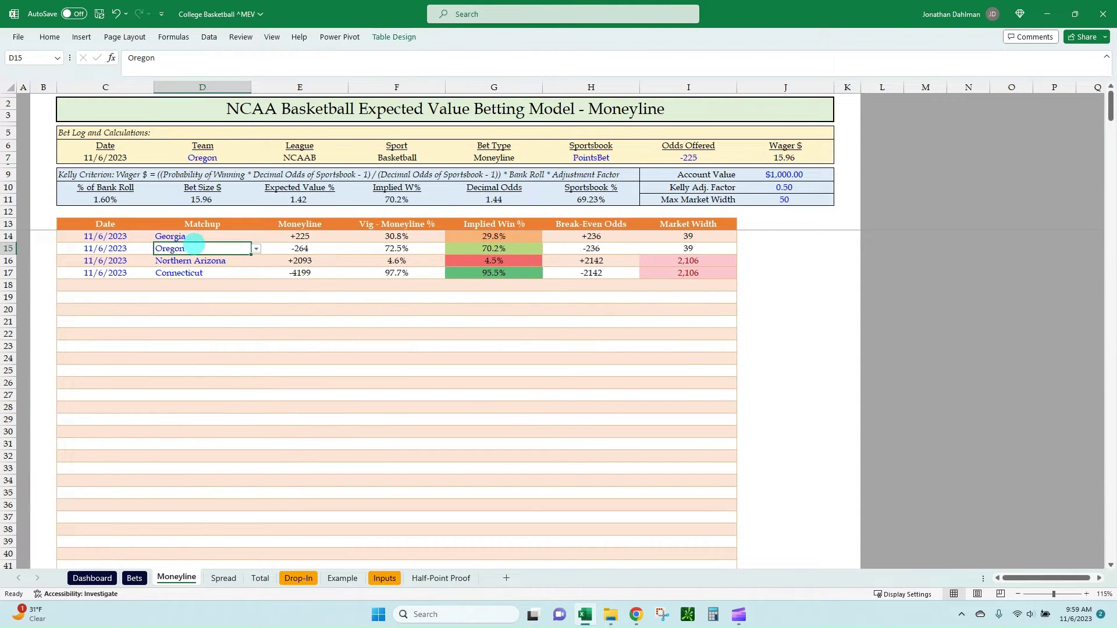
pyautogui.click(203, 235)
pyautogui.click(378, 200)
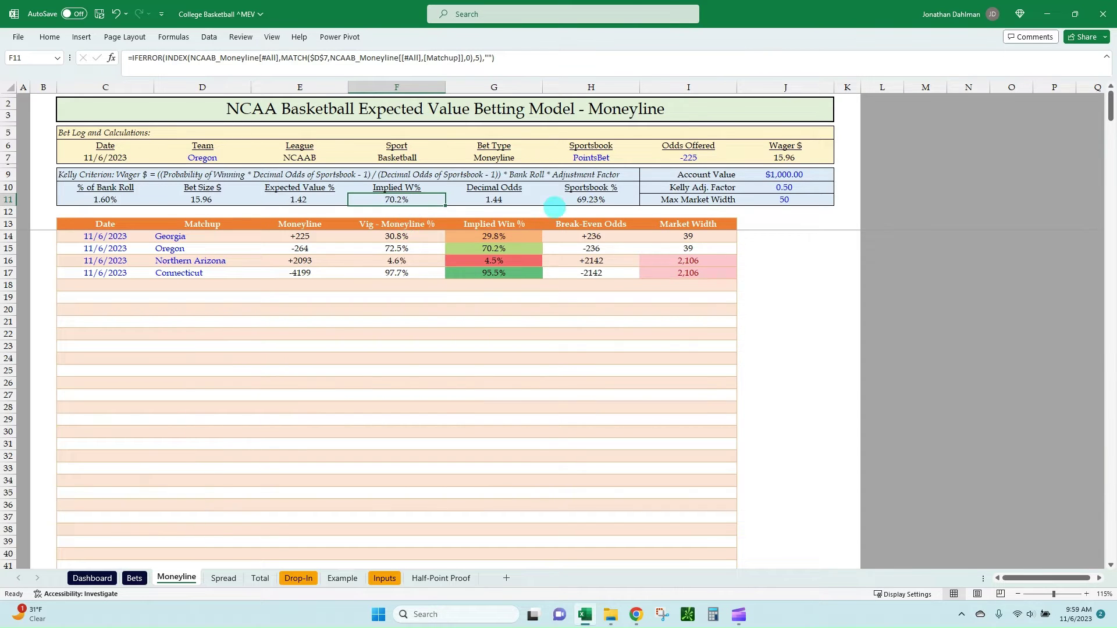
pyautogui.click(567, 201)
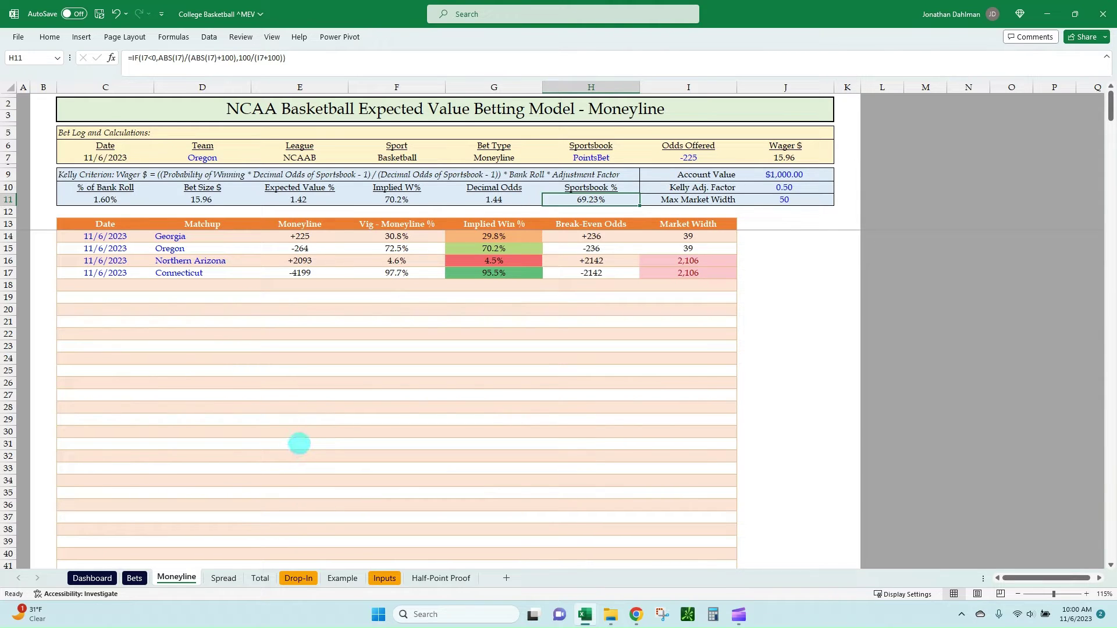
pyautogui.hotkey('alt', 'Tab')
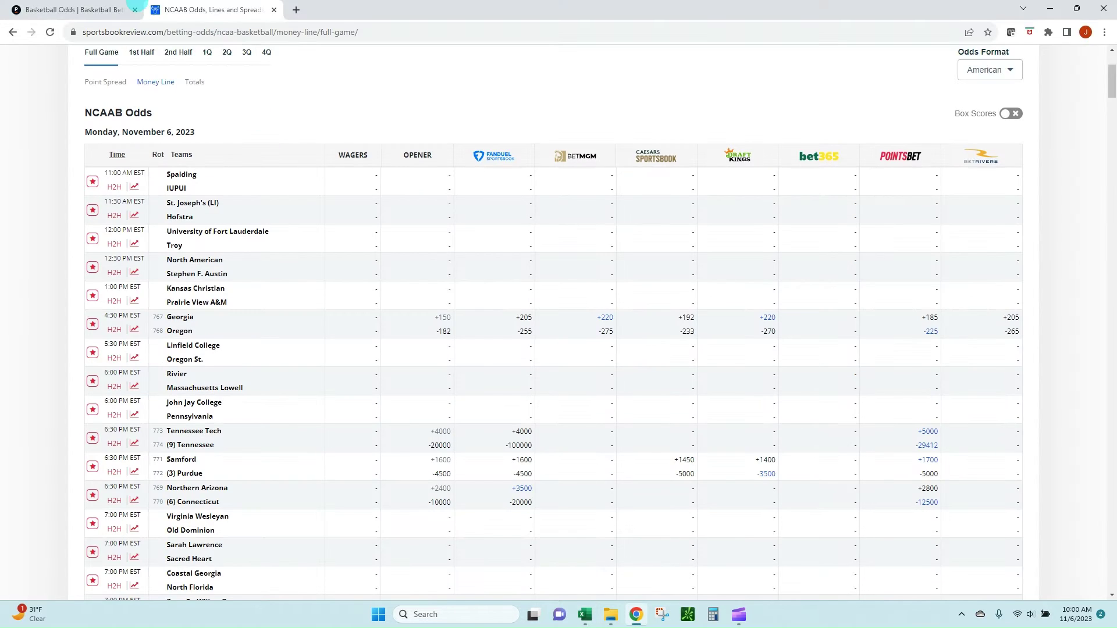
pyautogui.hotkey('ctrl', 'Tab')
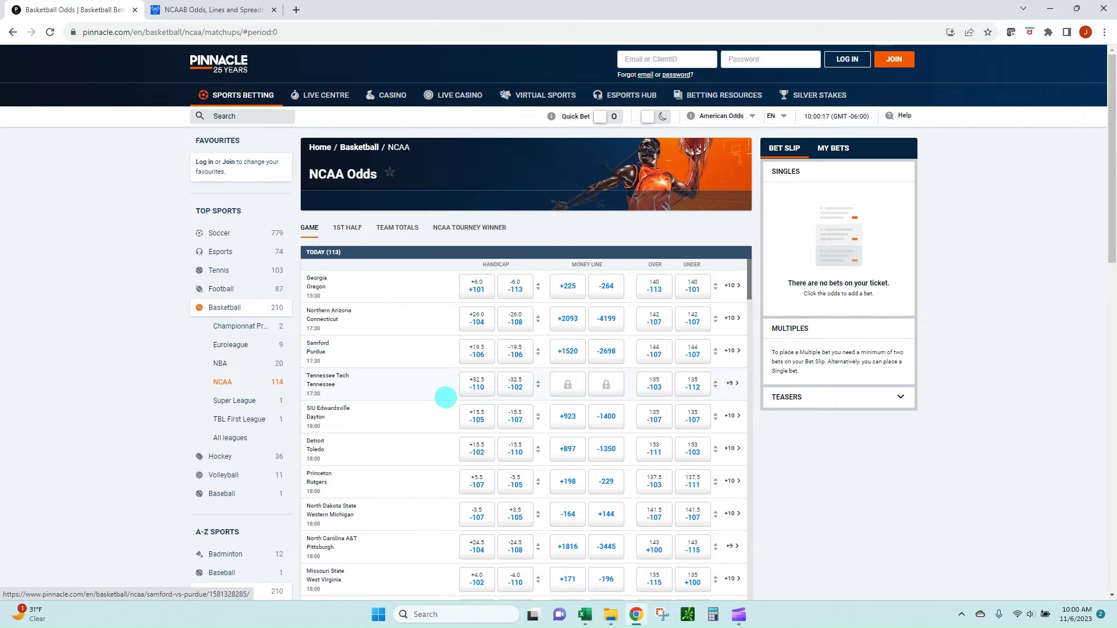
pyautogui.scroll(-1, 443, 401)
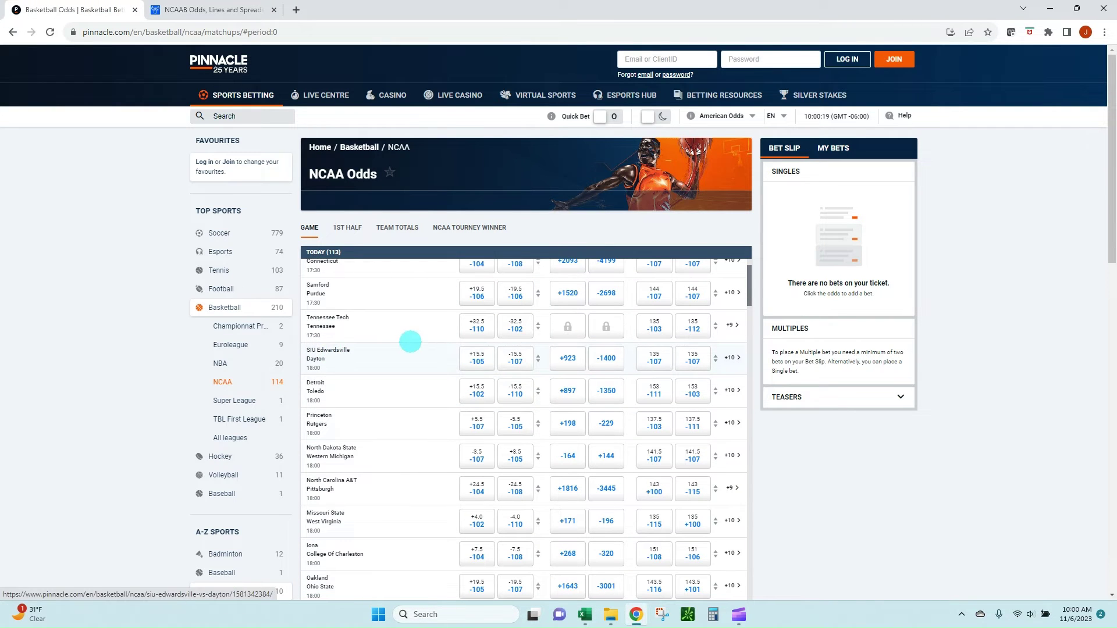
pyautogui.hotkey('alt', 'Tab')
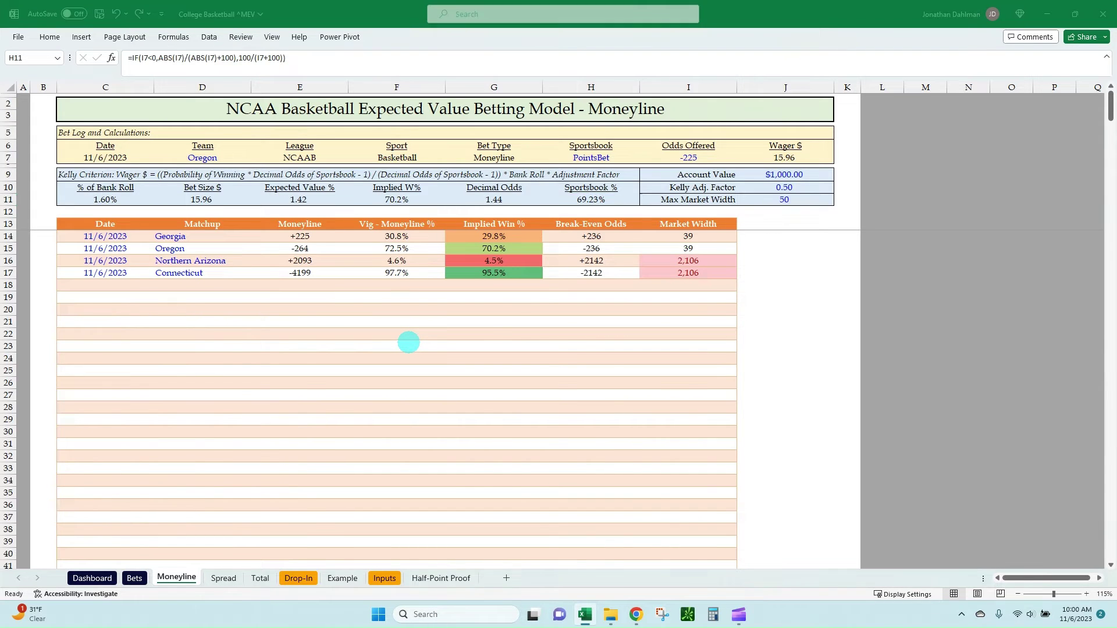
pyautogui.hotkey('alt', 'Tab')
pyautogui.scroll(1, 344, 309)
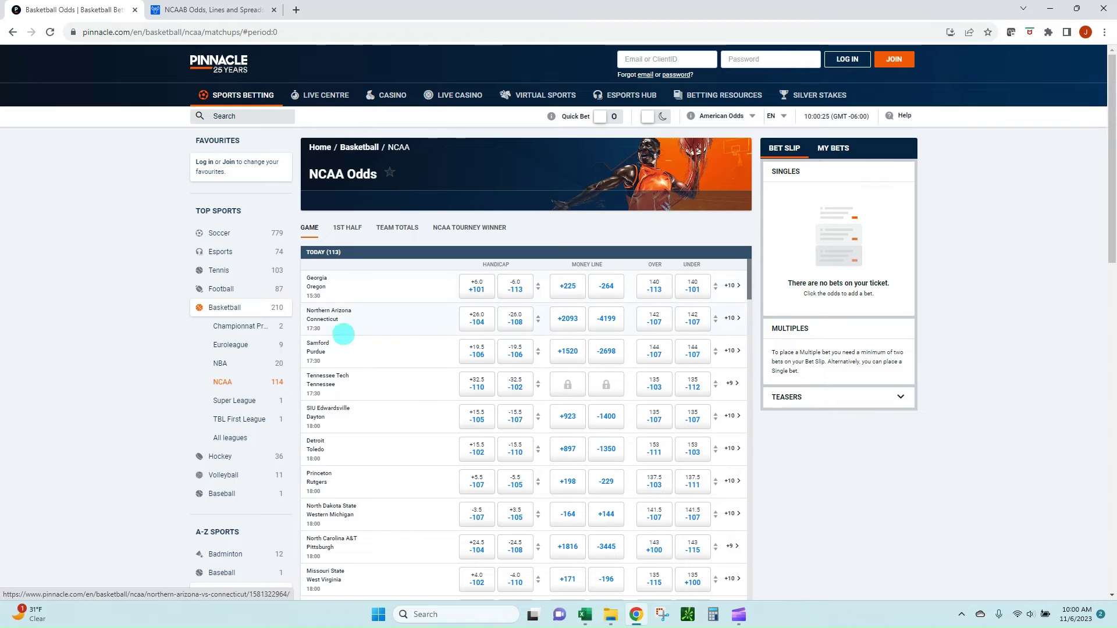
pyautogui.scroll(-1, 385, 449)
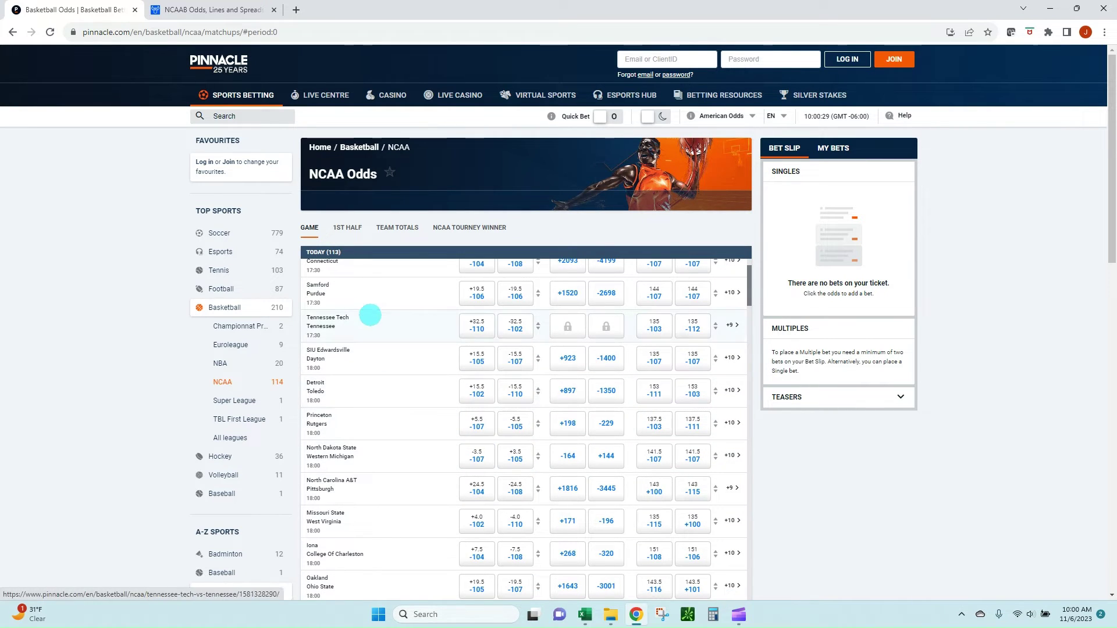
pyautogui.scroll(-1, 421, 363)
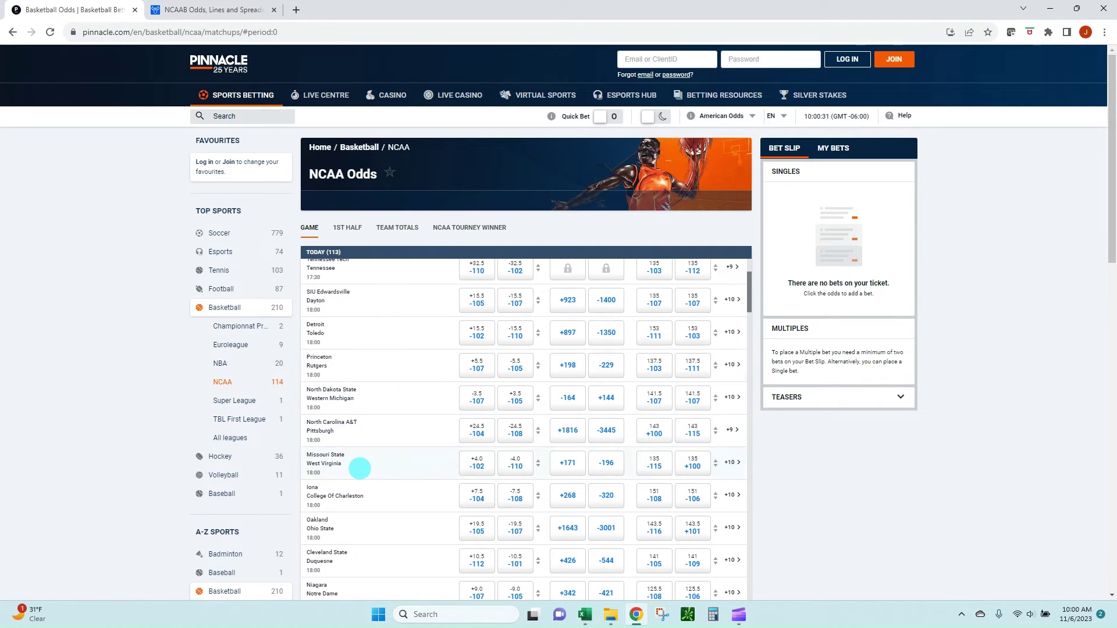
pyautogui.scroll(-7, 386, 378)
pyautogui.scroll(-10, 390, 379)
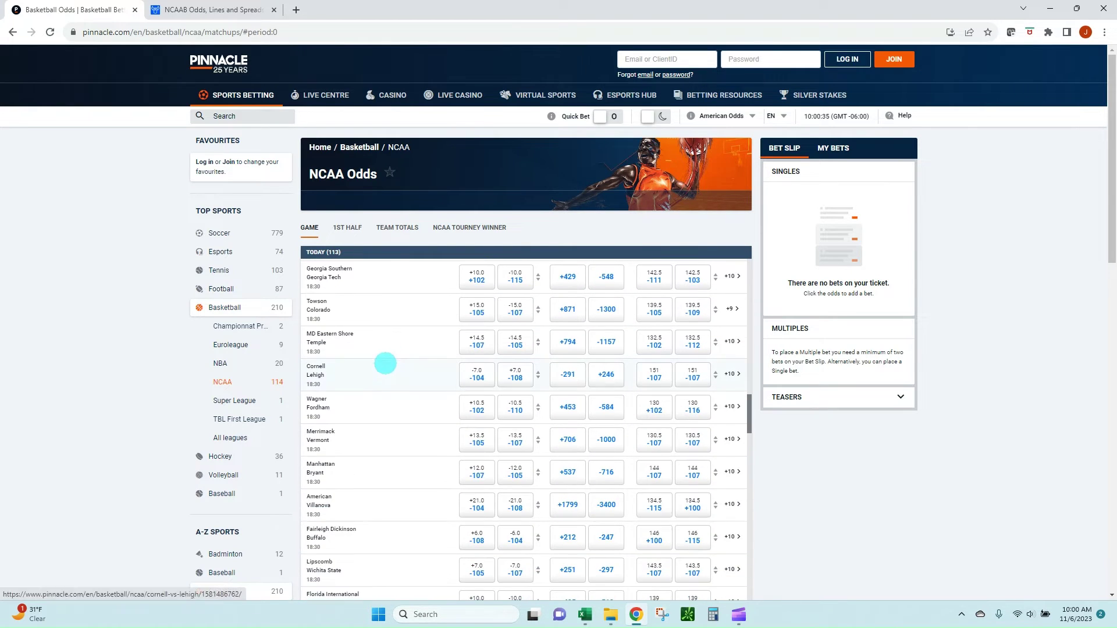
pyautogui.scroll(8, 387, 376)
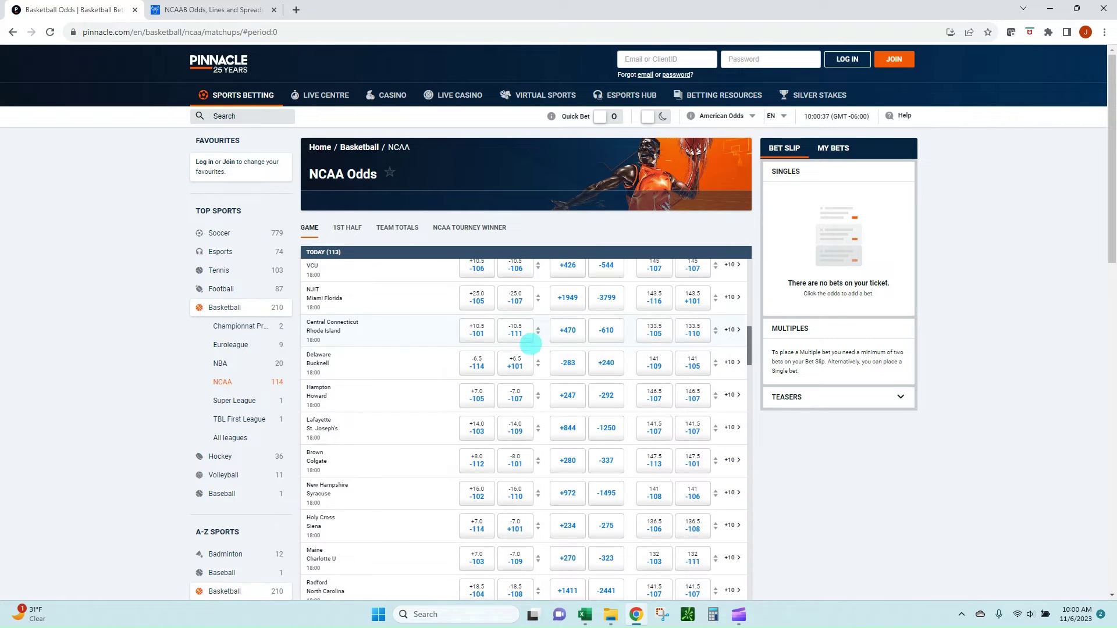
pyautogui.scroll(10, 526, 347)
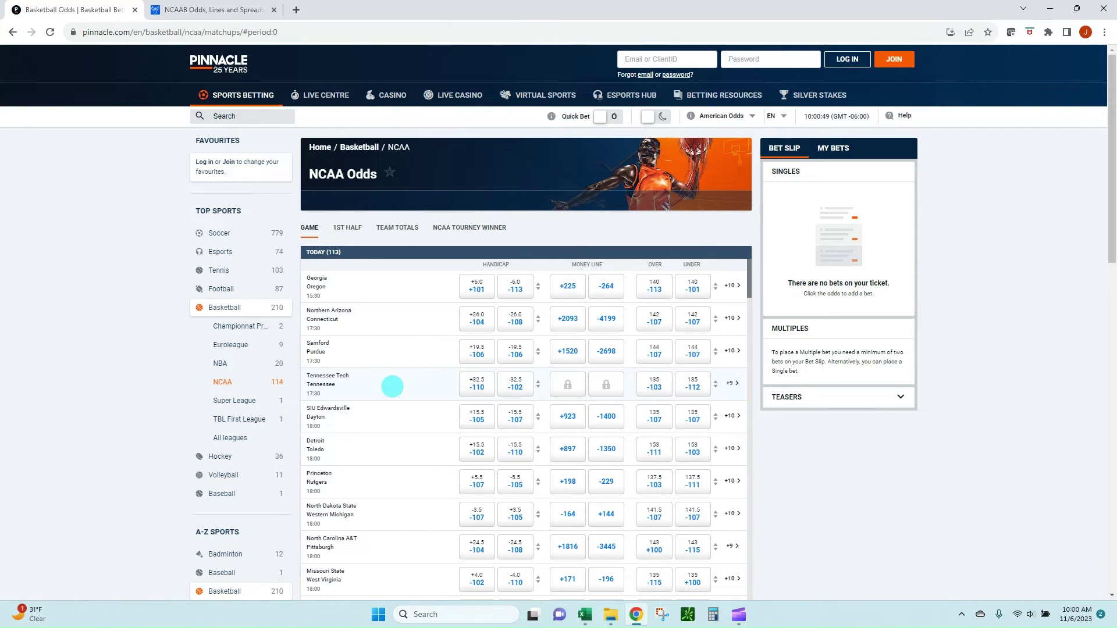
pyautogui.scroll(-3, 384, 389)
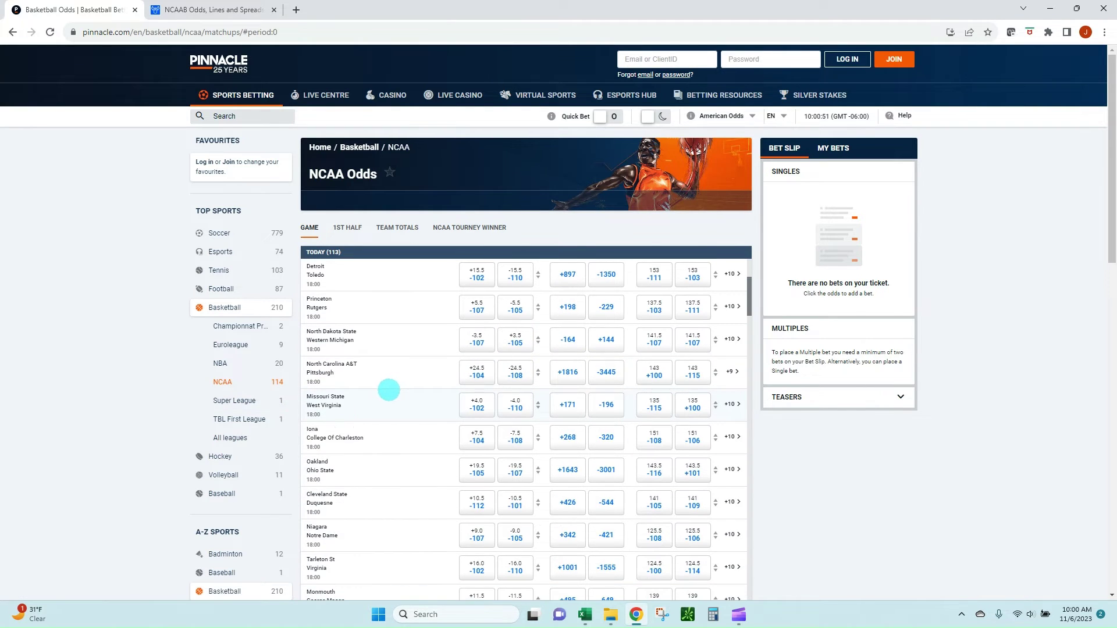
pyautogui.scroll(-6, 391, 388)
pyautogui.scroll(-10, 395, 387)
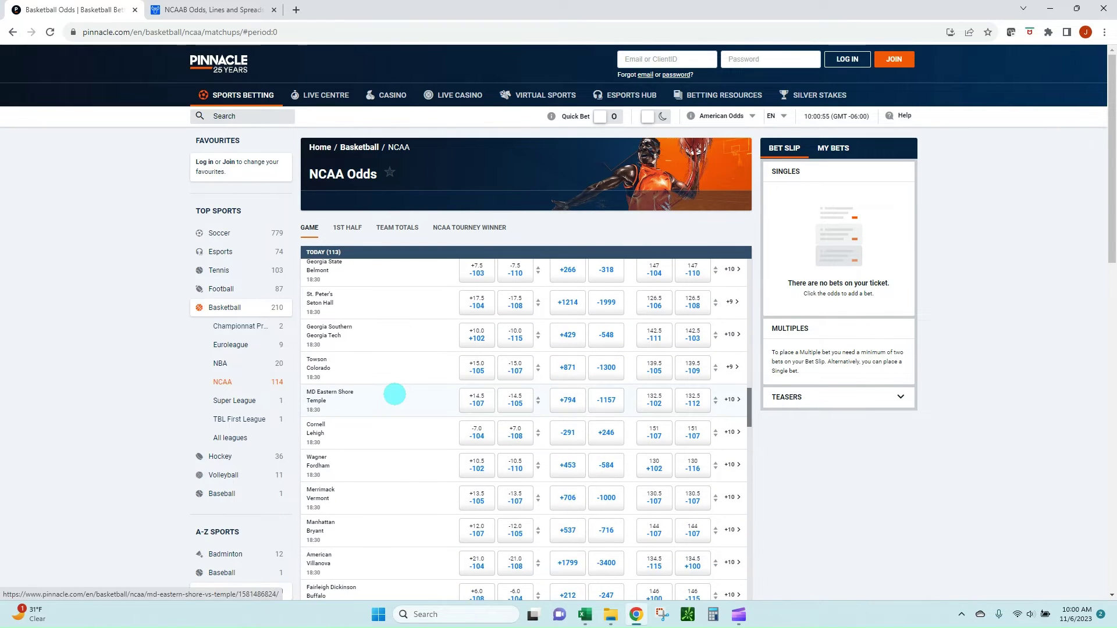
pyautogui.scroll(-5, 385, 390)
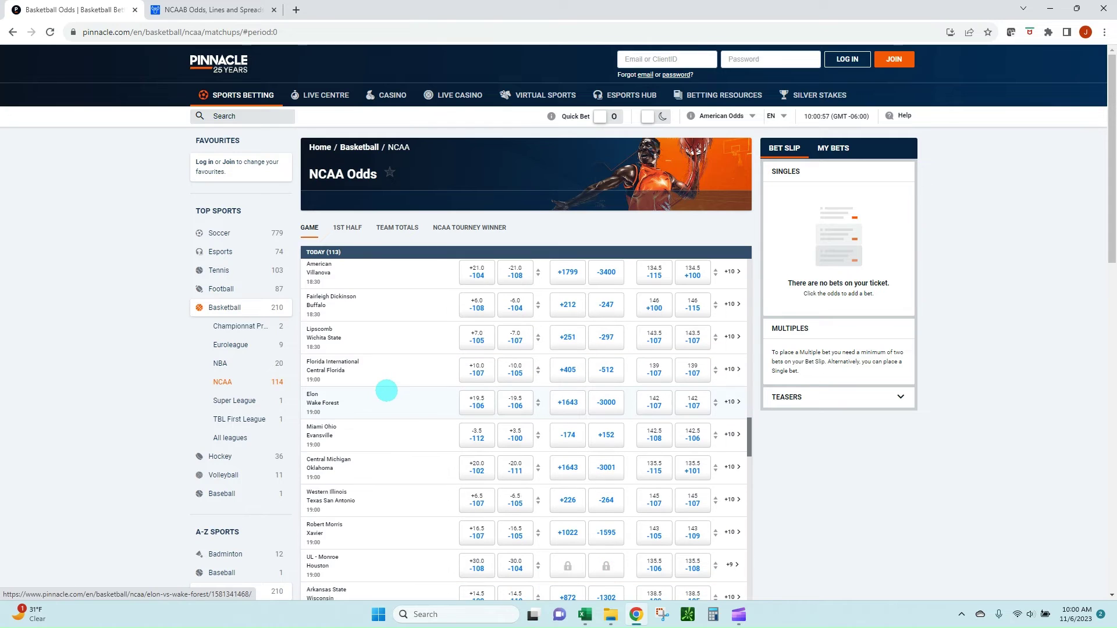
pyautogui.scroll(-10, 387, 390)
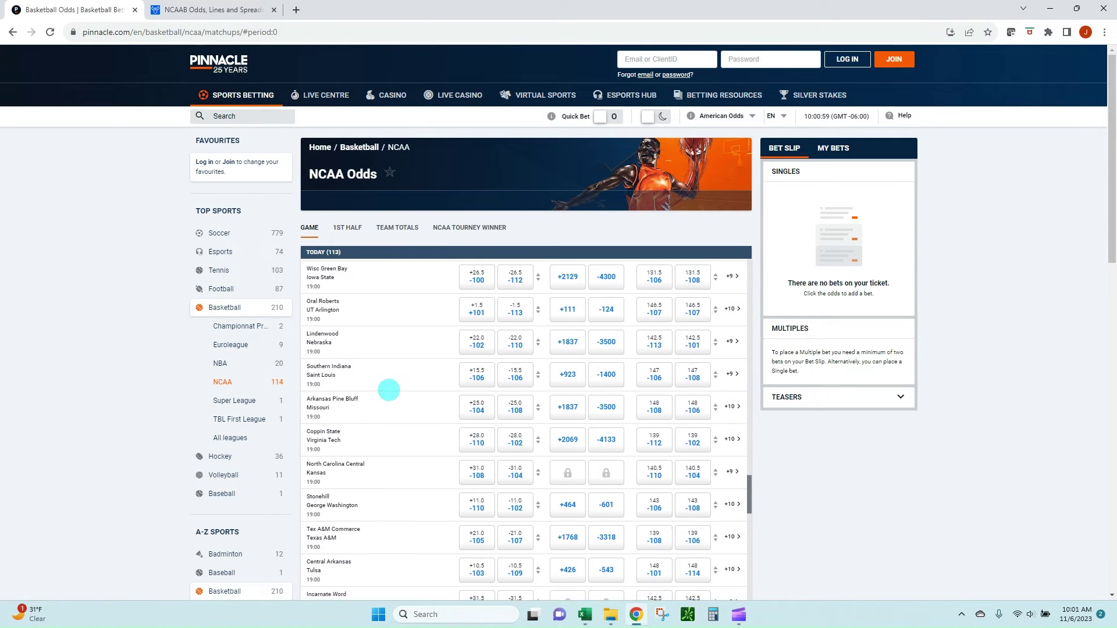
pyautogui.scroll(-2, 388, 387)
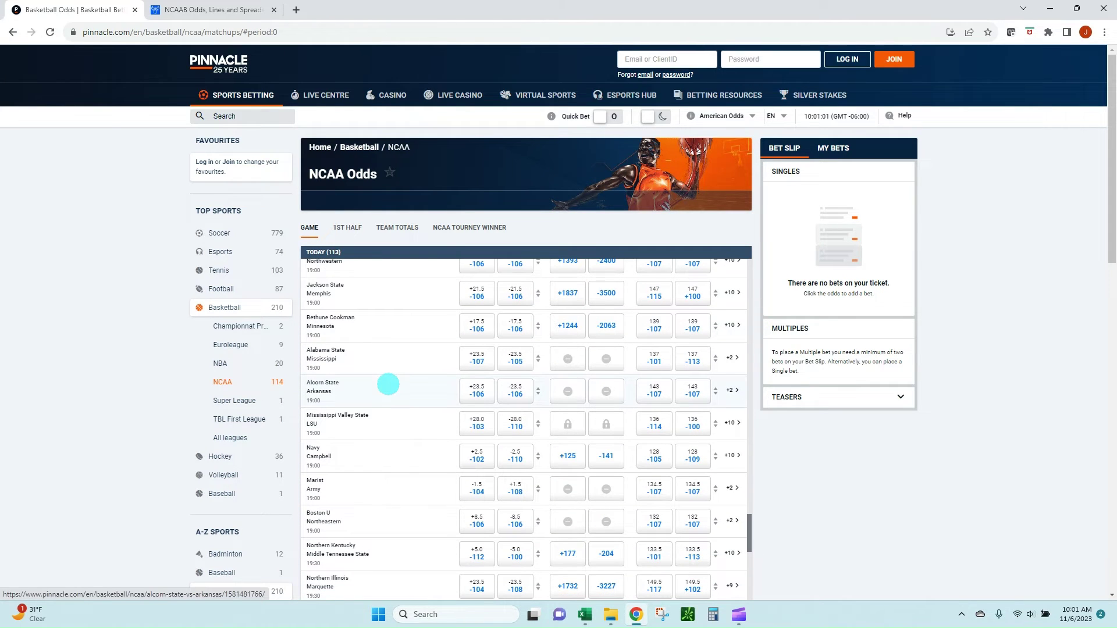
pyautogui.hotkey('alt', 'Tab')
# - Check Oregon's vig formula, then open the Spread sheet and compare with Pinnacle
pyautogui.click(384, 251)
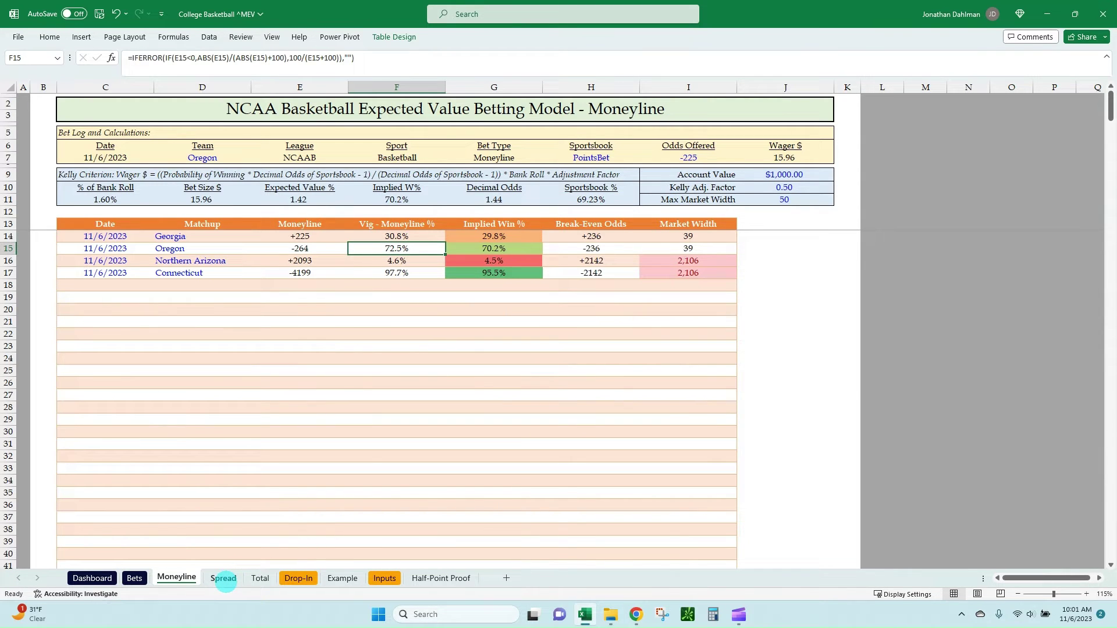
pyautogui.click(224, 578)
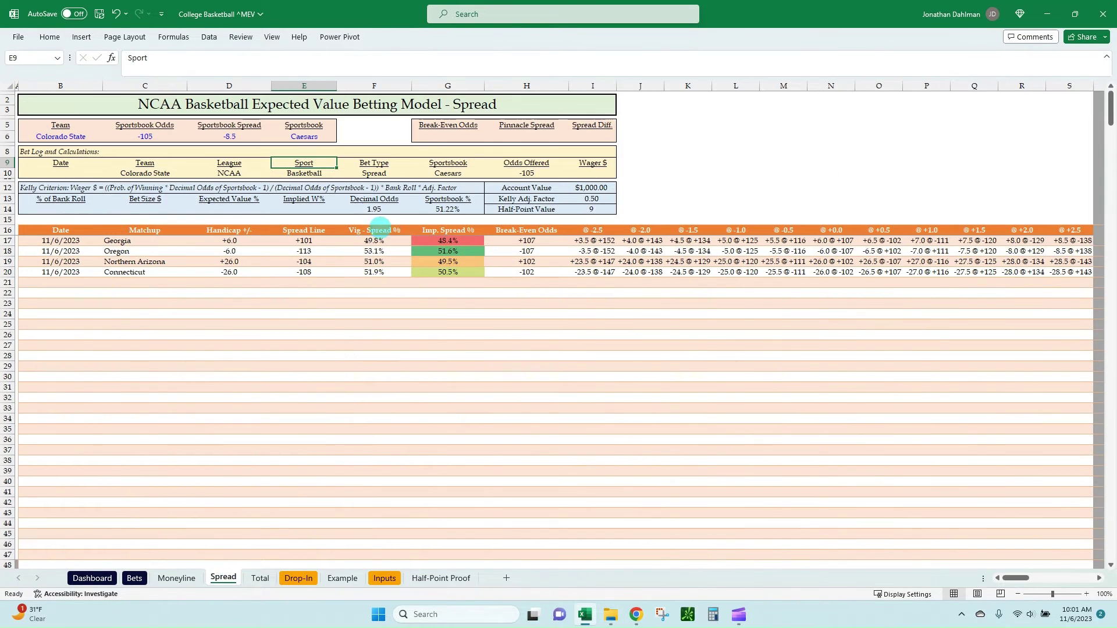
pyautogui.hotkey('alt', 'Tab')
pyautogui.scroll(3, 435, 349)
pyautogui.scroll(3, 426, 366)
pyautogui.hotkey('alt', 'Tab')
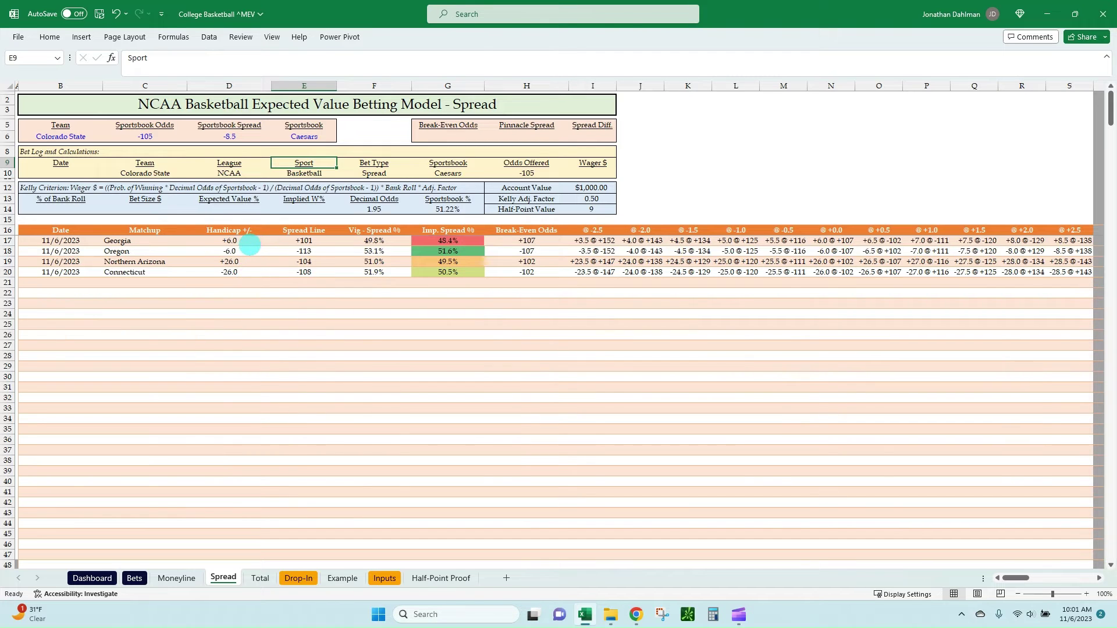
# - Inspect Georgia's and Oregon's handicap formulas against Pinnacle's +6.0/-6.0 spreads
pyautogui.click(250, 243)
pyautogui.click(265, 254)
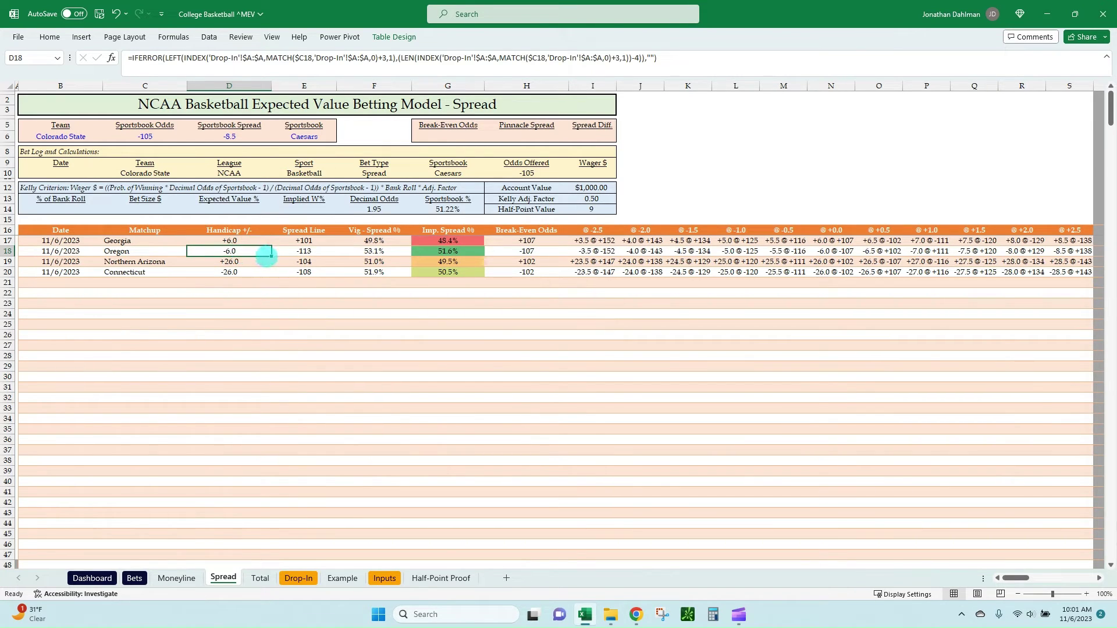
pyautogui.hotkey('alt', 'Tab')
pyautogui.scroll(5, 465, 395)
pyautogui.scroll(5, 438, 366)
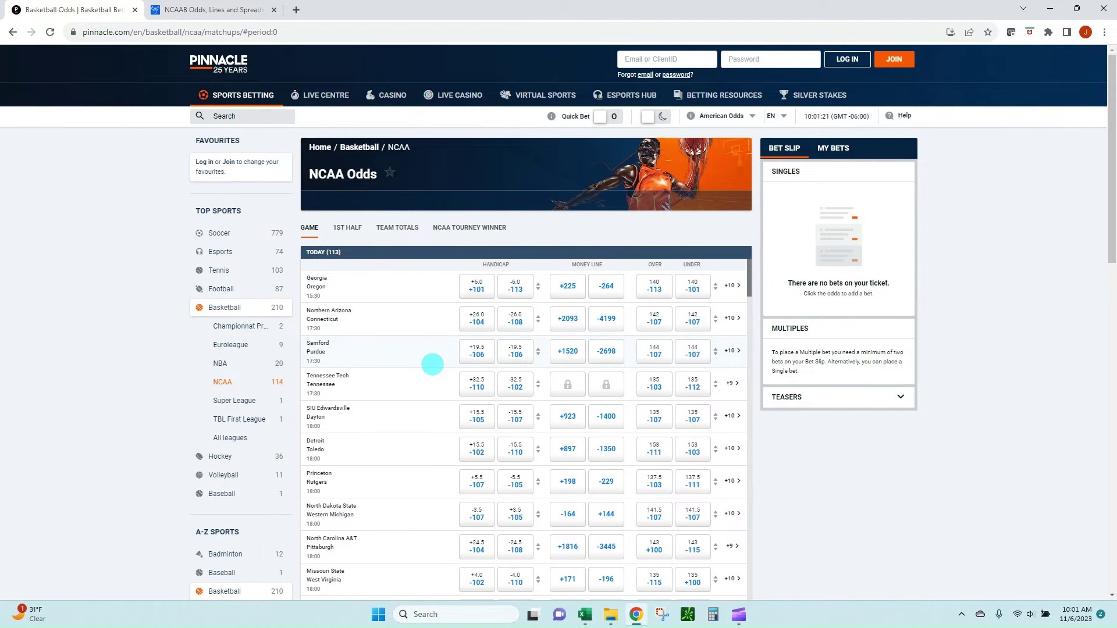
# - Switch Sportsbook Review's NCAAB odds to Point Spread and scroll through the lines
pyautogui.hotkey('ctrl', 'Tab')
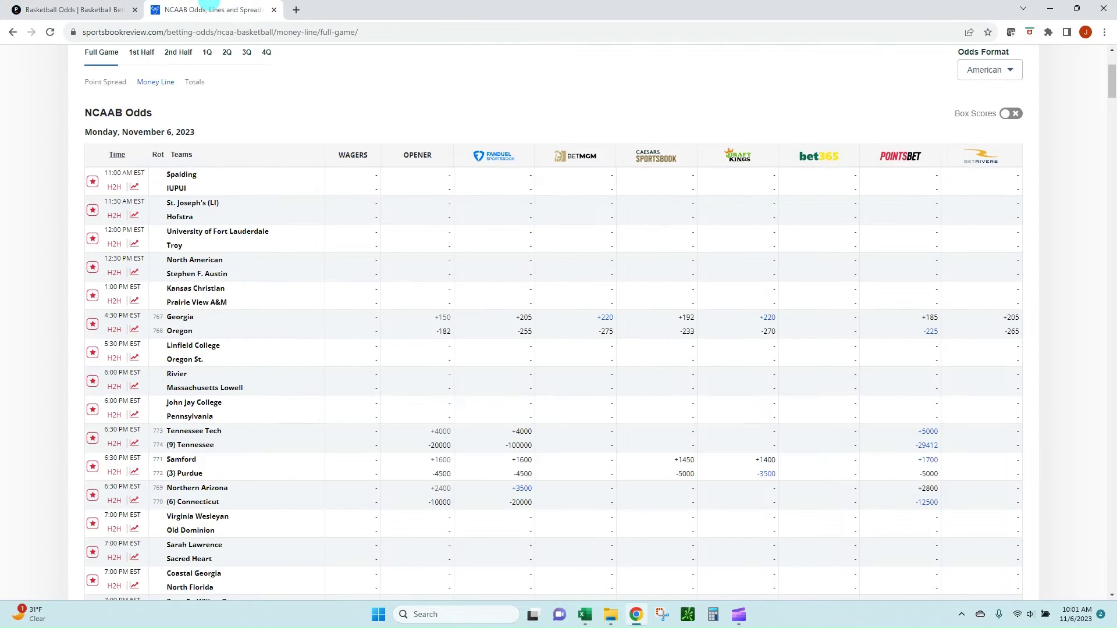
pyautogui.click(106, 81)
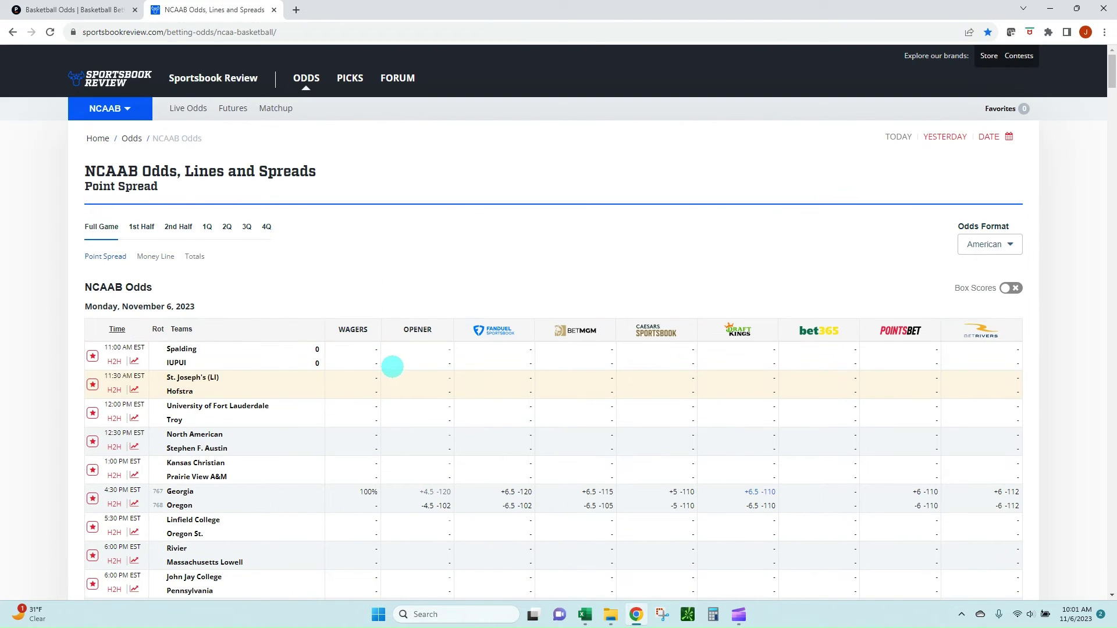
pyautogui.scroll(-1, 373, 401)
pyautogui.scroll(-1, 534, 428)
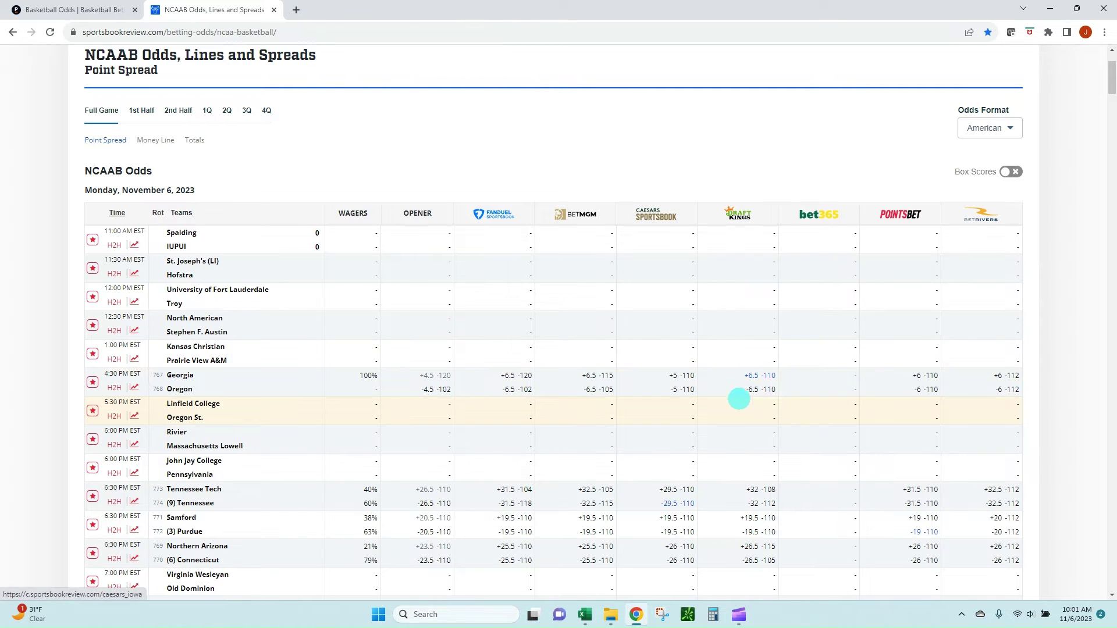
# - Check Pinnacle's alternate handicap lines for Georgia–Oregon, then return to the Spread sheet
pyautogui.click(99, 10)
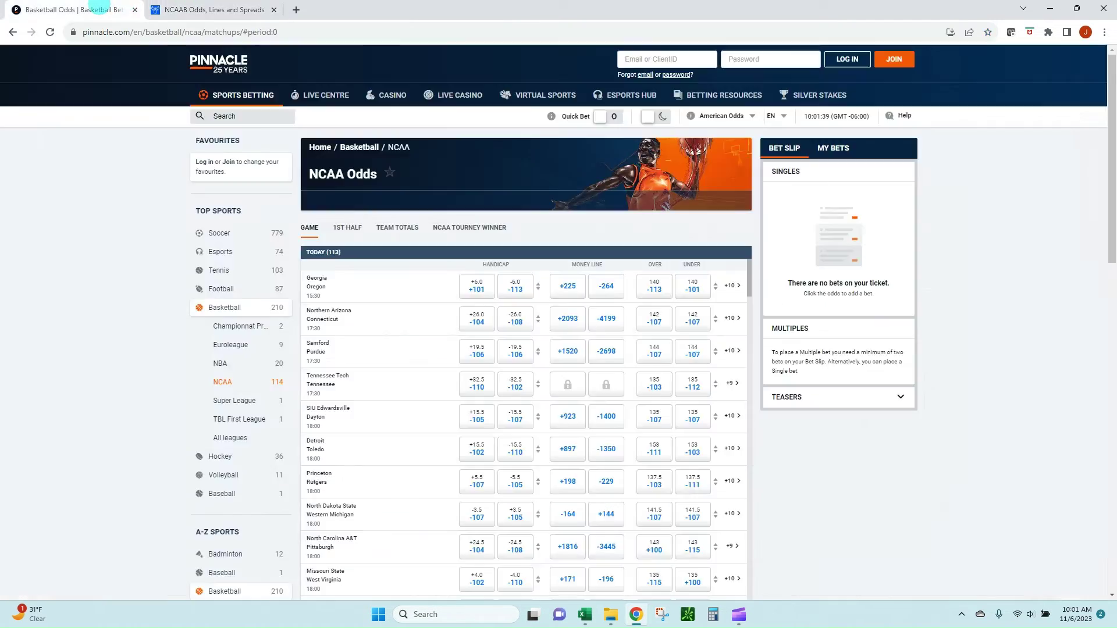
pyautogui.click(538, 286)
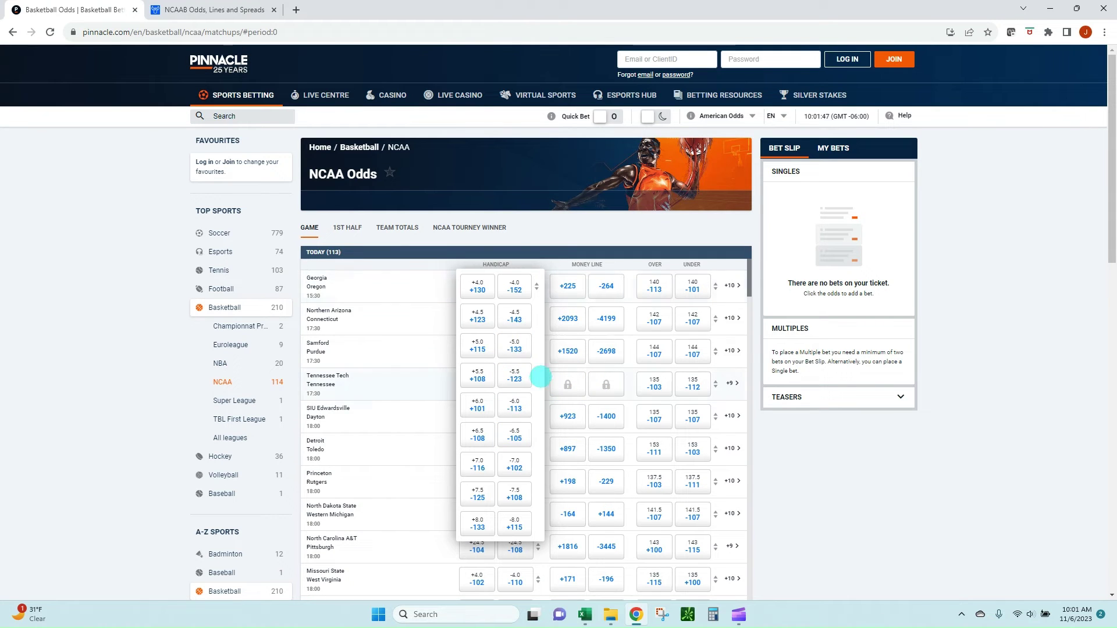
pyautogui.click(213, 10)
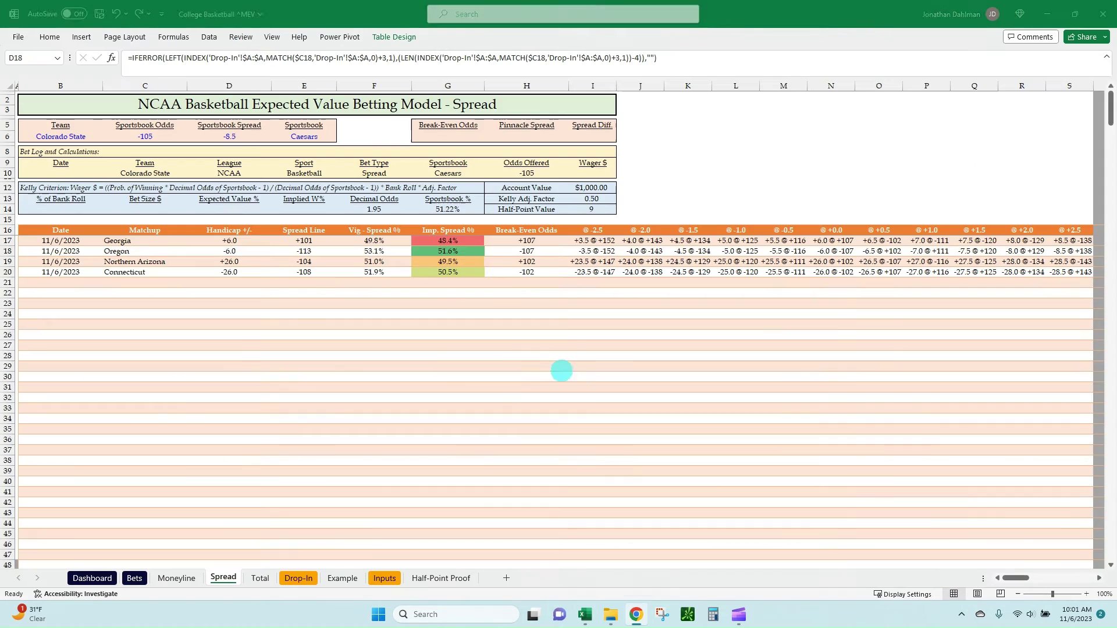
pyautogui.hotkey('alt', 'Tab')
pyautogui.click(844, 240)
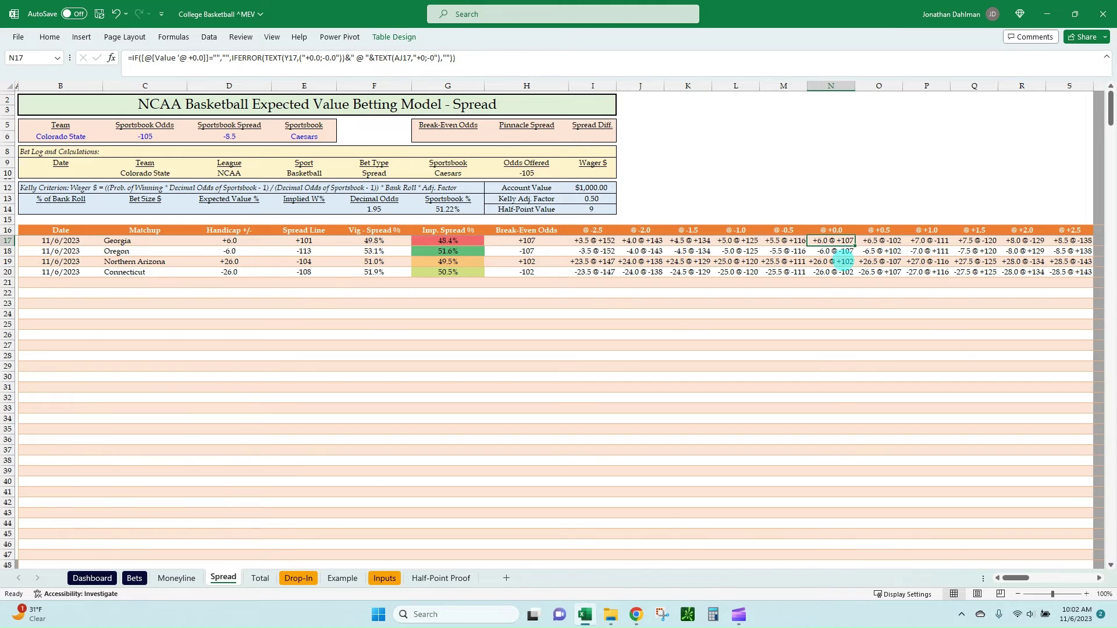
pyautogui.hotkey('alt', 'Tab')
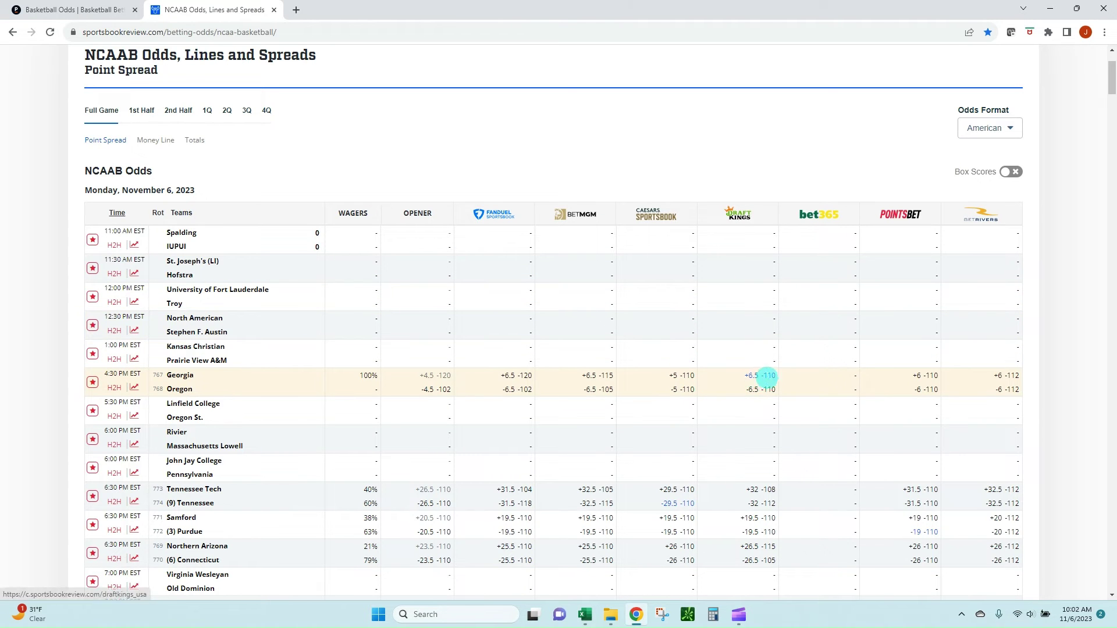
pyautogui.hotkey('alt', 'Tab')
pyautogui.click(893, 241)
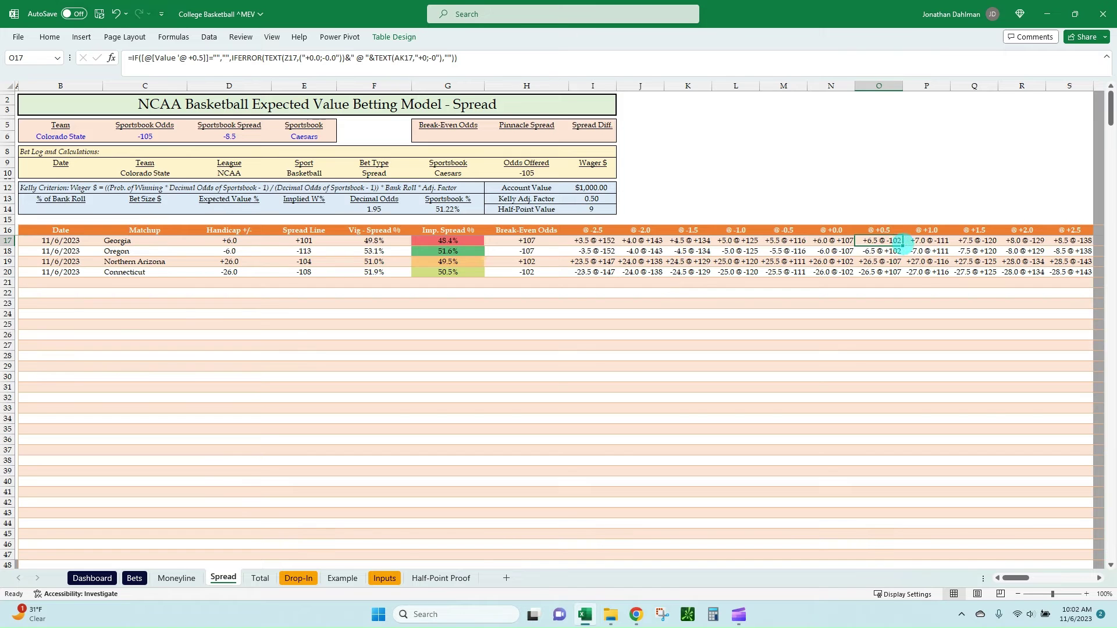
pyautogui.click(893, 252)
pyautogui.hotkey('alt', 'Tab')
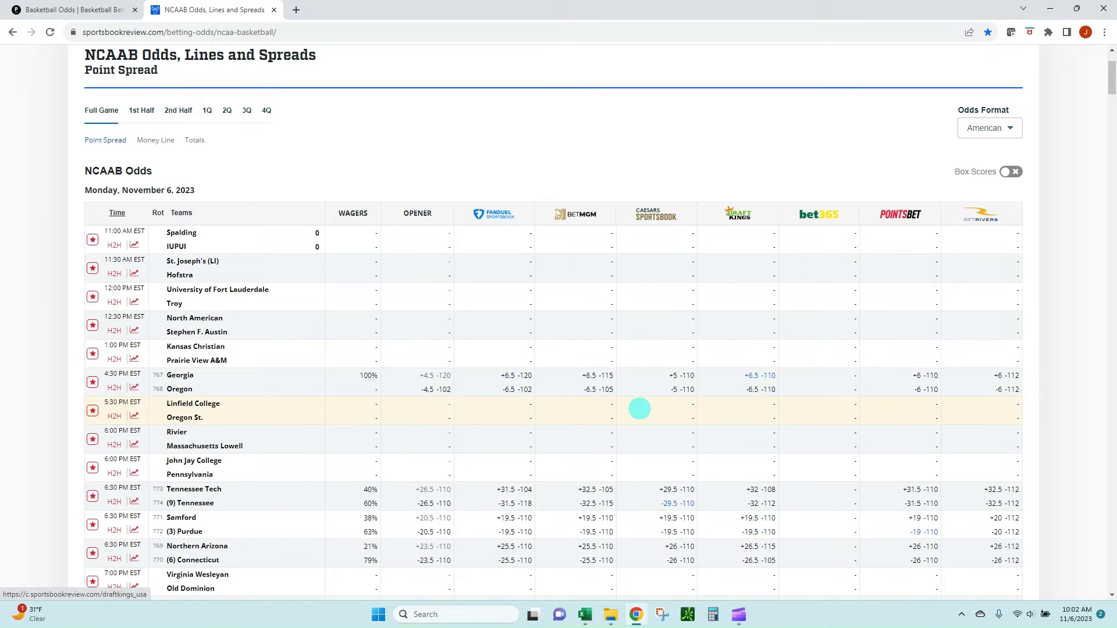
pyautogui.hotkey('alt', 'Tab')
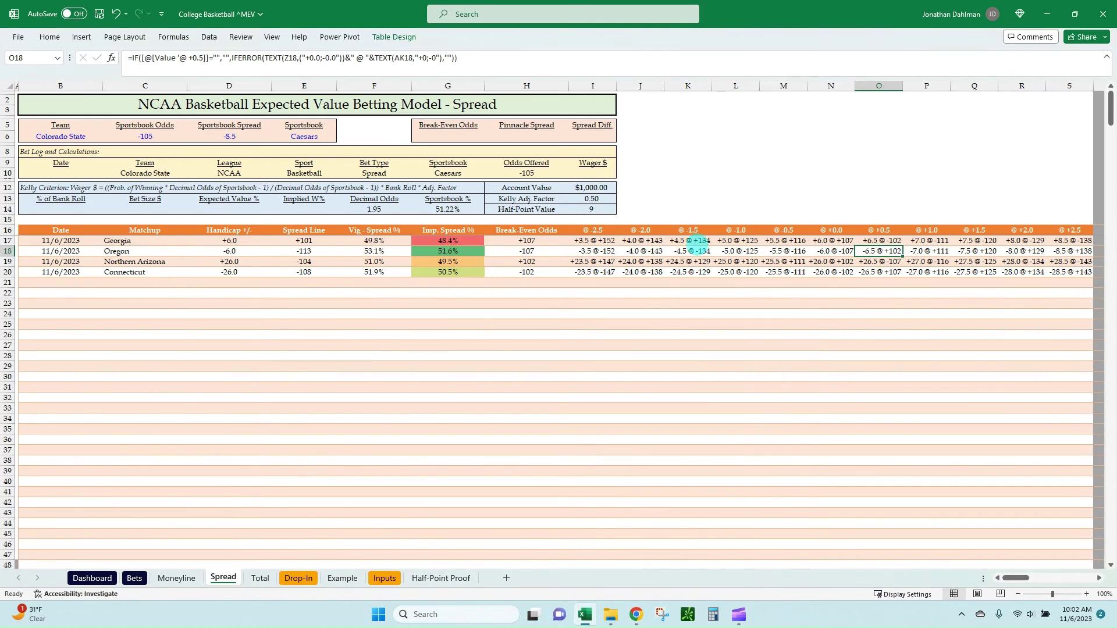
pyautogui.click(720, 241)
pyautogui.hotkey('alt', 'Tab')
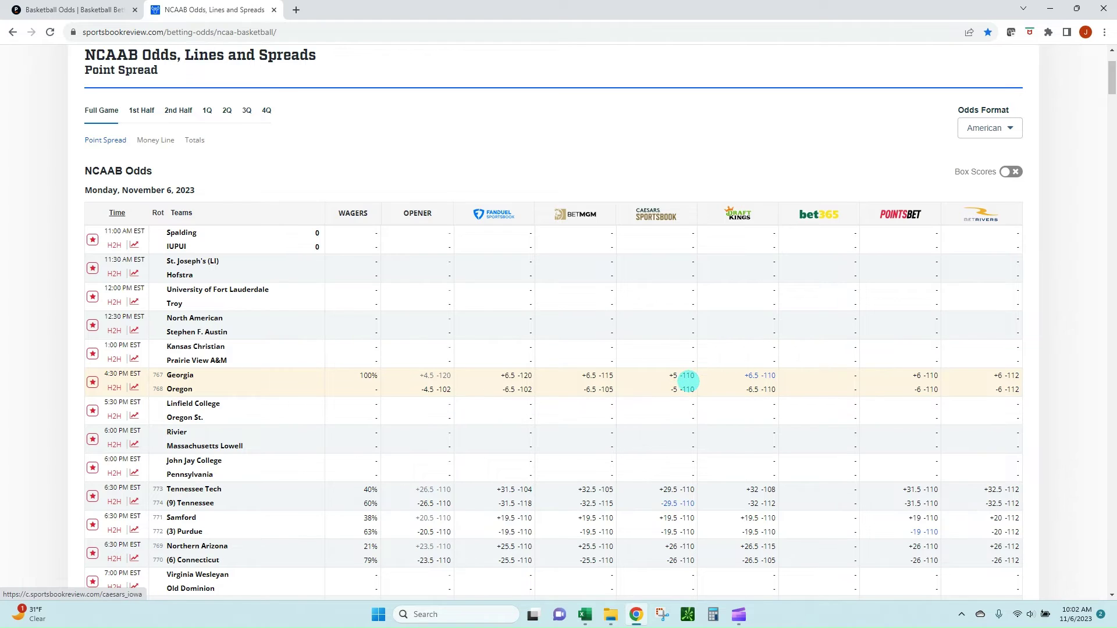
pyautogui.hotkey('alt', 'Tab')
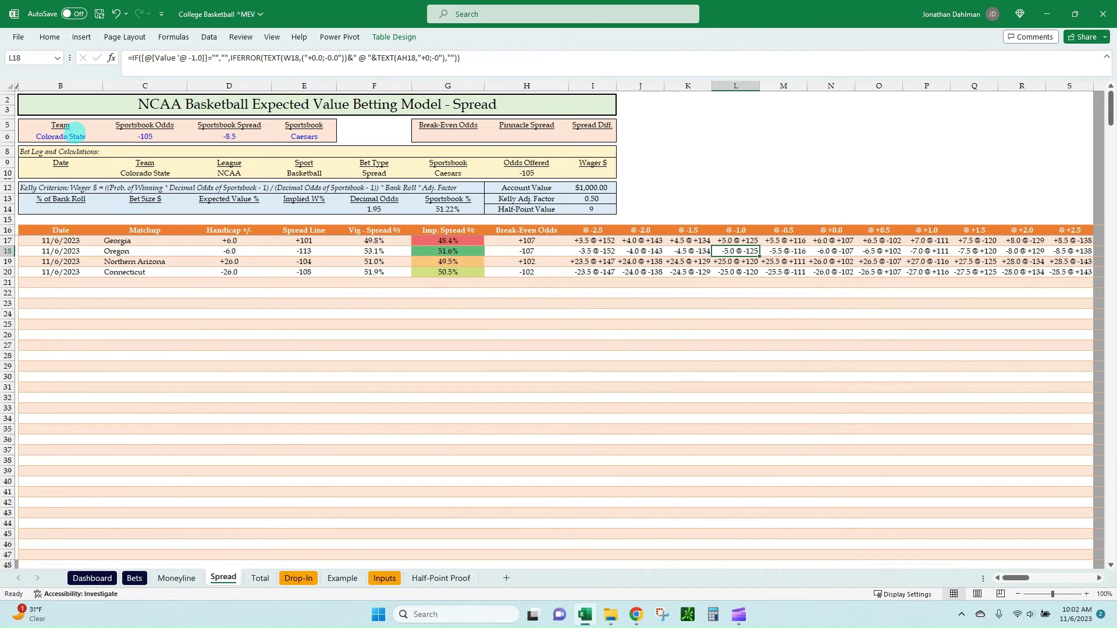
# - Enter Oregon with -110 odds and a -5.0 spread in the spread calculator
pyautogui.click(75, 135)
pyautogui.write('Or')
pyautogui.press('Down')
pyautogui.press('Tab')
pyautogui.write('-1')
pyautogui.press('Tab')
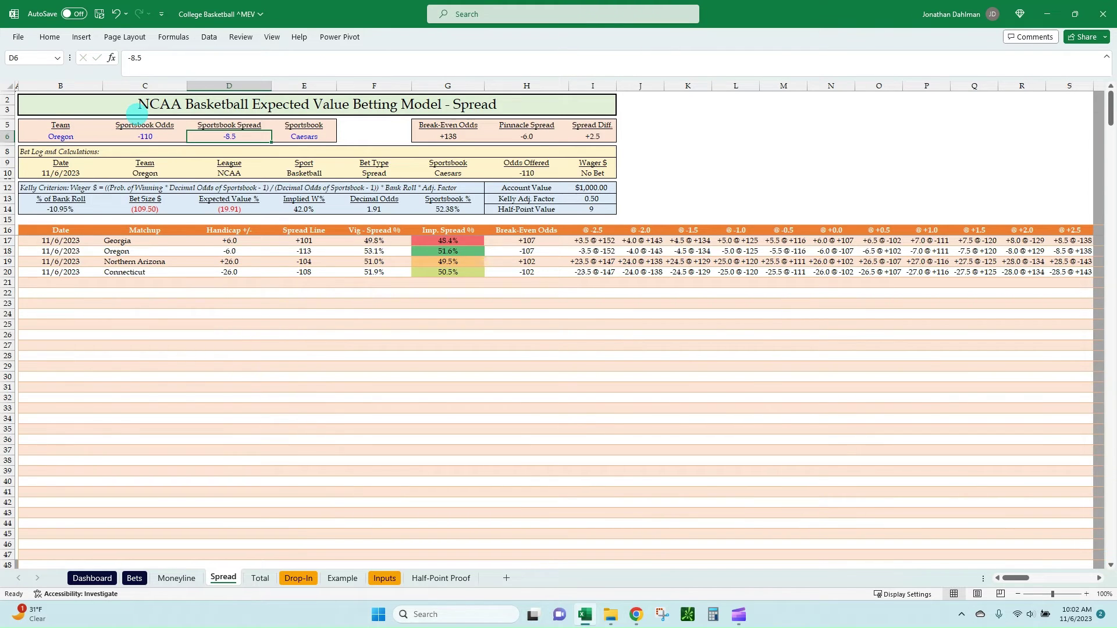
pyautogui.write('-')
pyautogui.press('Tab')
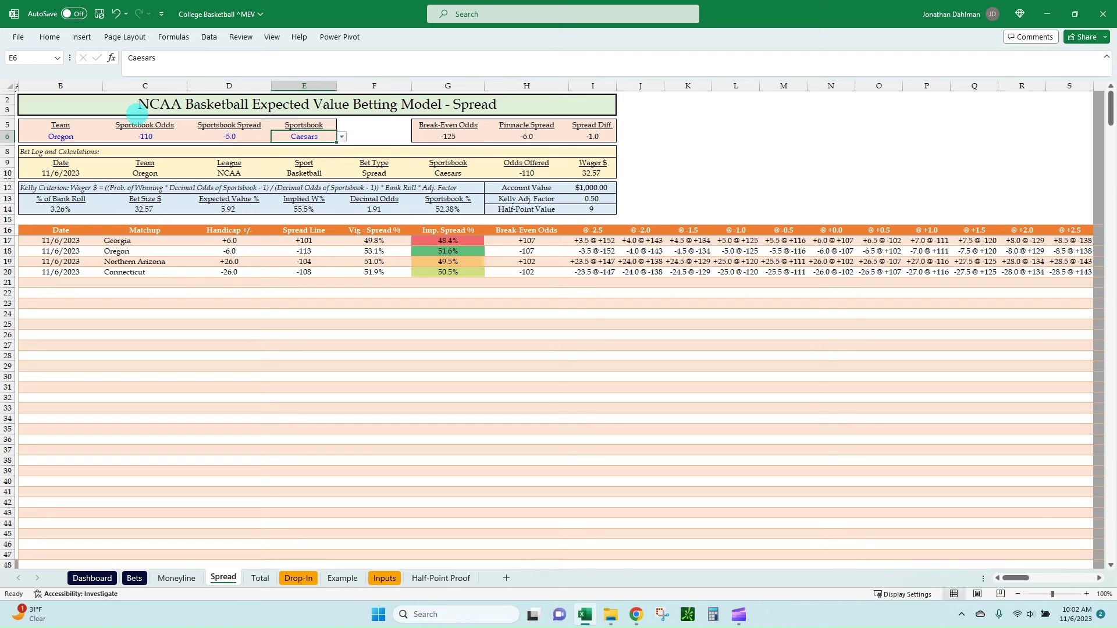
# - Verify the break-even, alternate line, implied win, sportsbook % and Kelly wager formulas
pyautogui.click(448, 137)
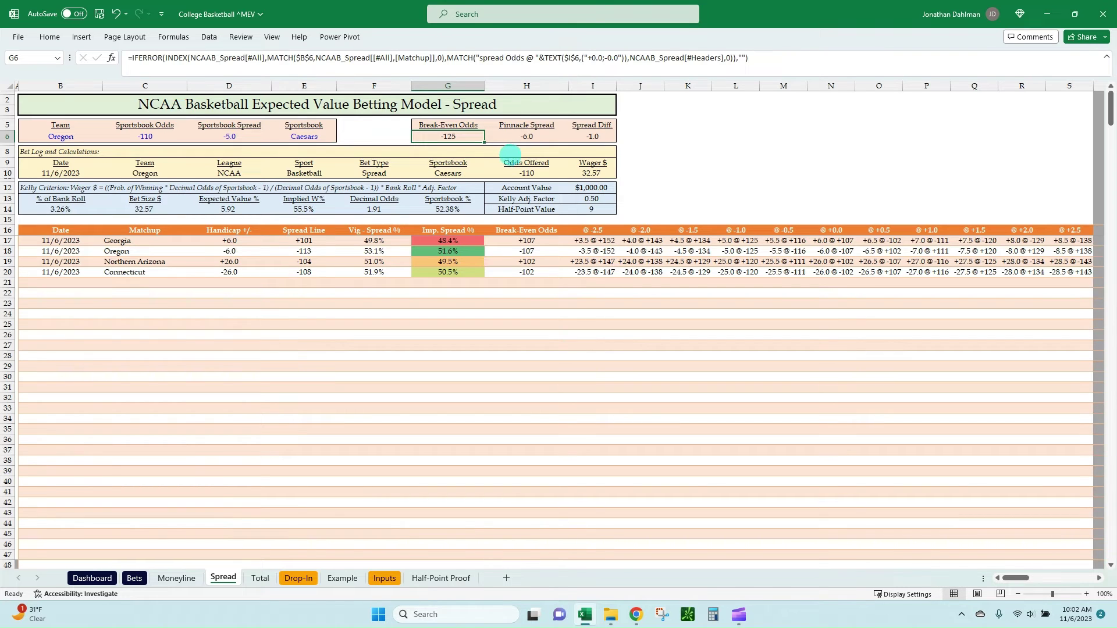
pyautogui.click(731, 252)
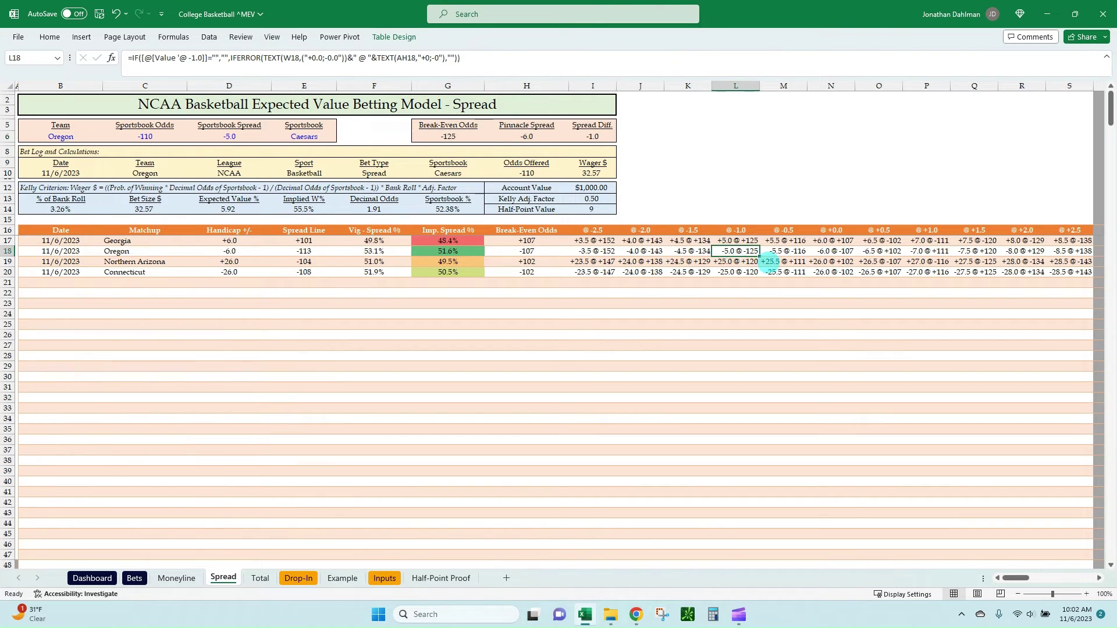
pyautogui.click(168, 137)
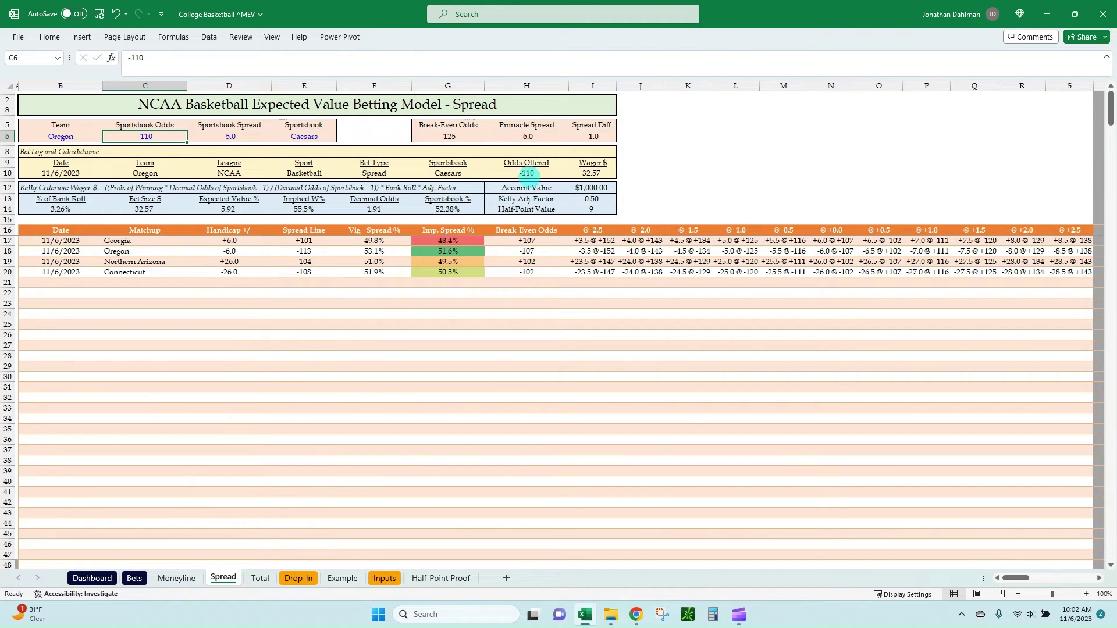
pyautogui.click(320, 208)
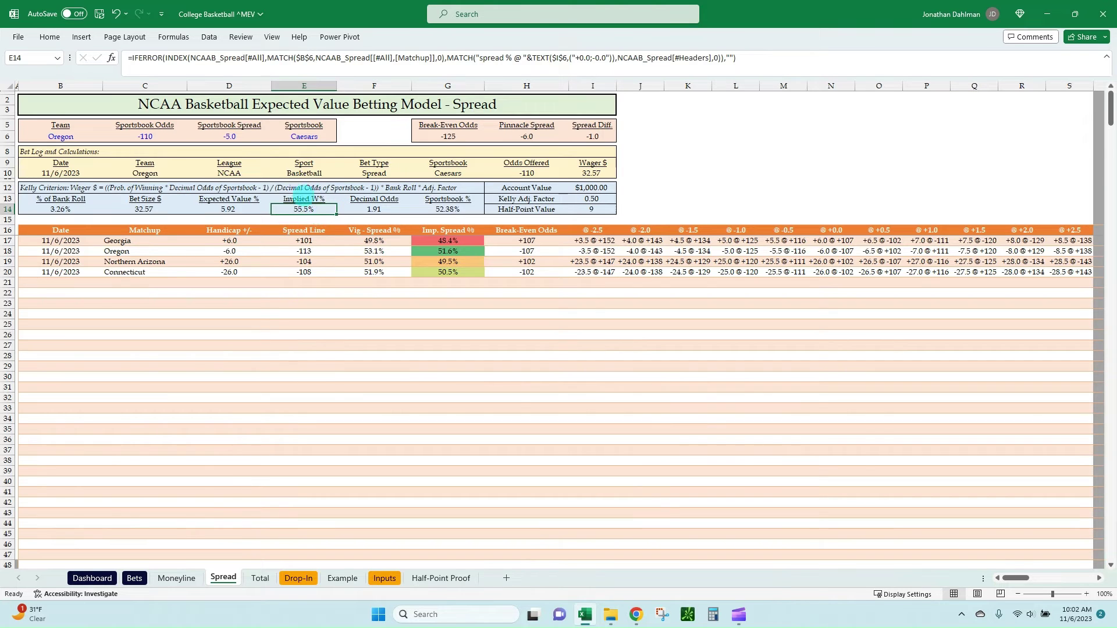
pyautogui.click(423, 211)
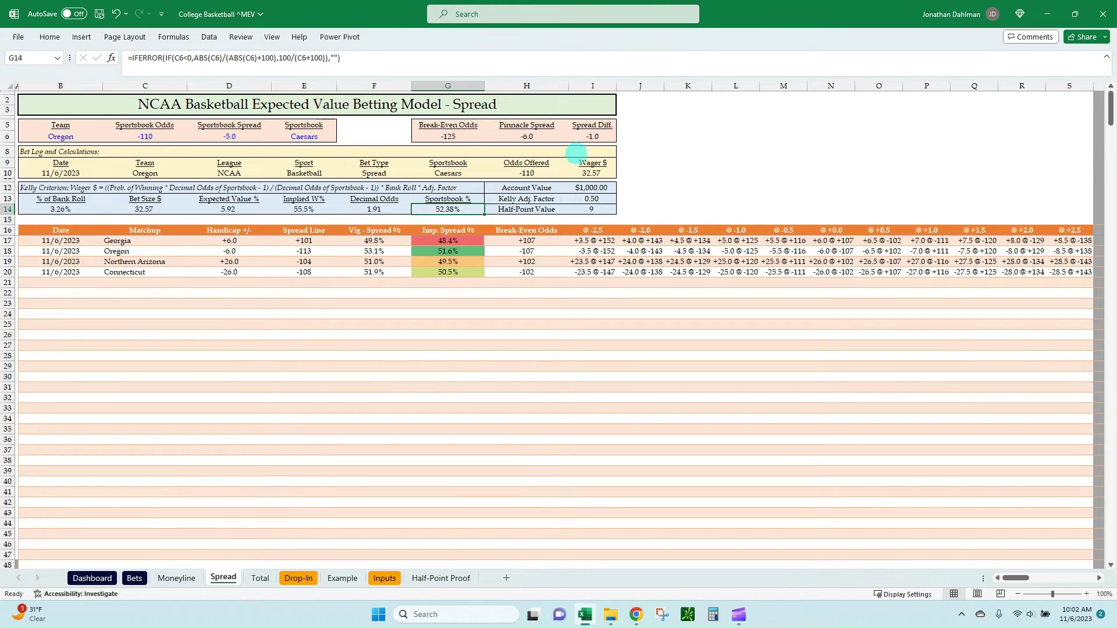
pyautogui.click(594, 173)
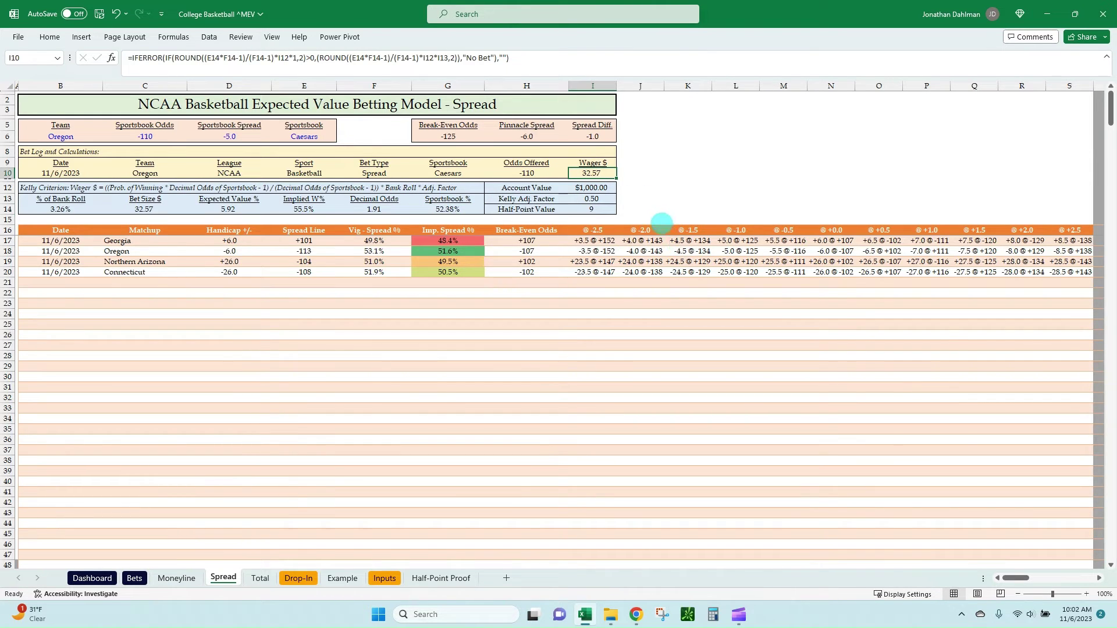
pyautogui.click(600, 189)
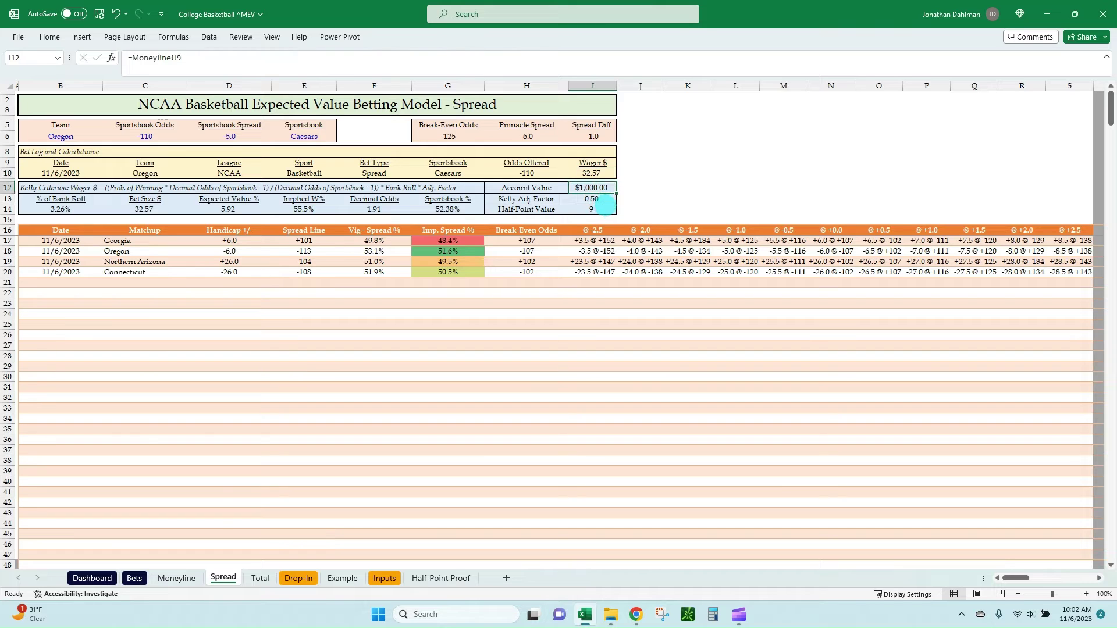
pyautogui.click(605, 201)
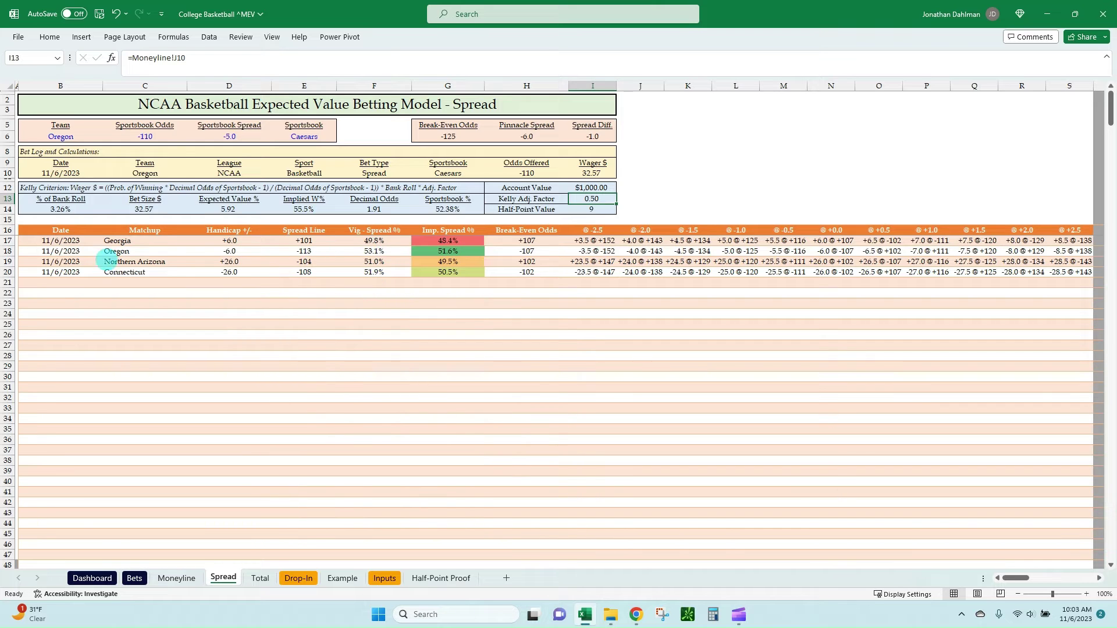
pyautogui.click(169, 580)
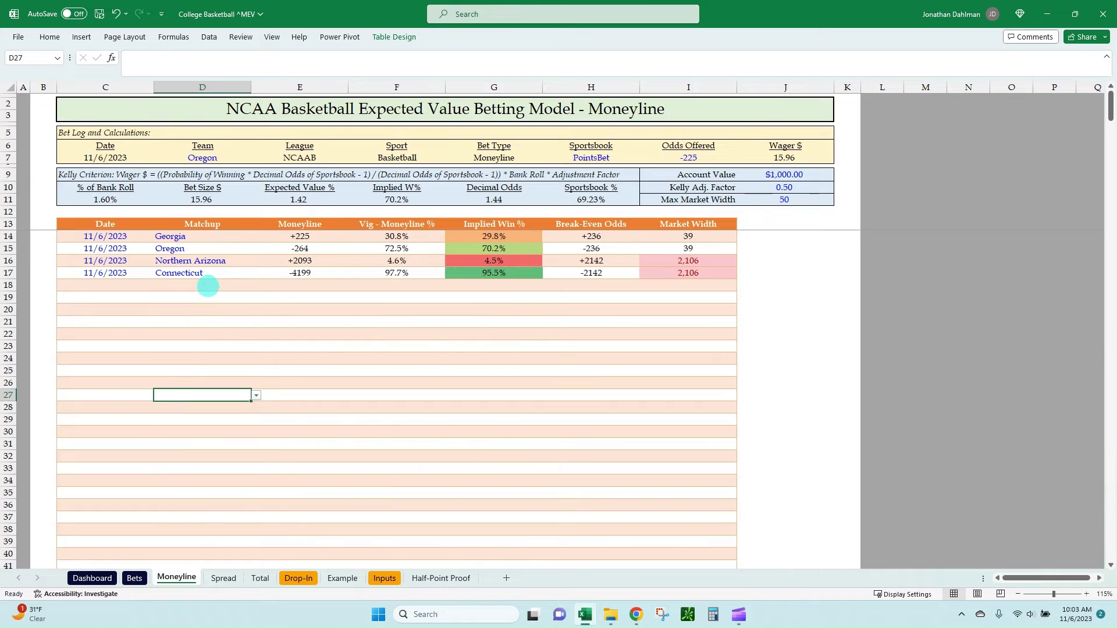
pyautogui.click(207, 286)
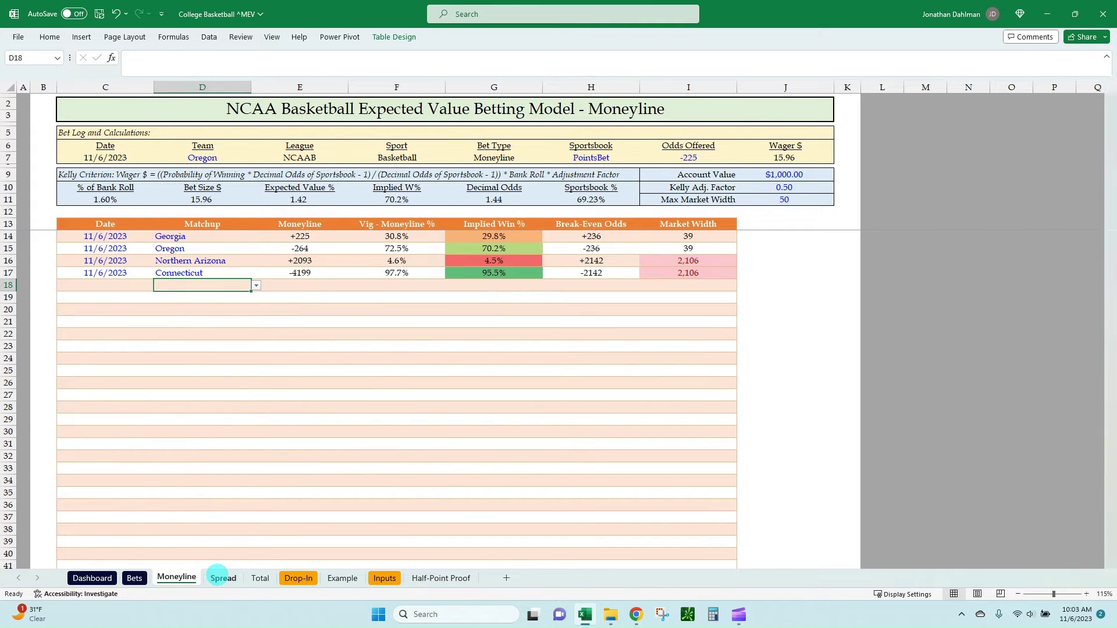
pyautogui.click(220, 578)
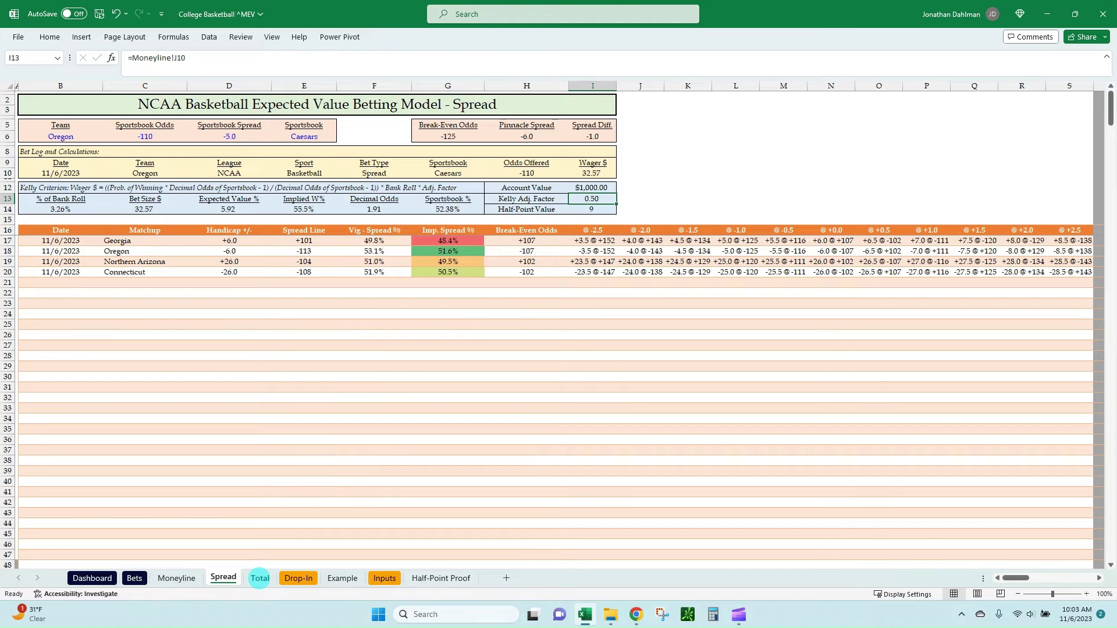
# - Check Oregon's over/under formula on the Total sheet, then show Sportsbook Review's NCAAB totals
pyautogui.click(260, 578)
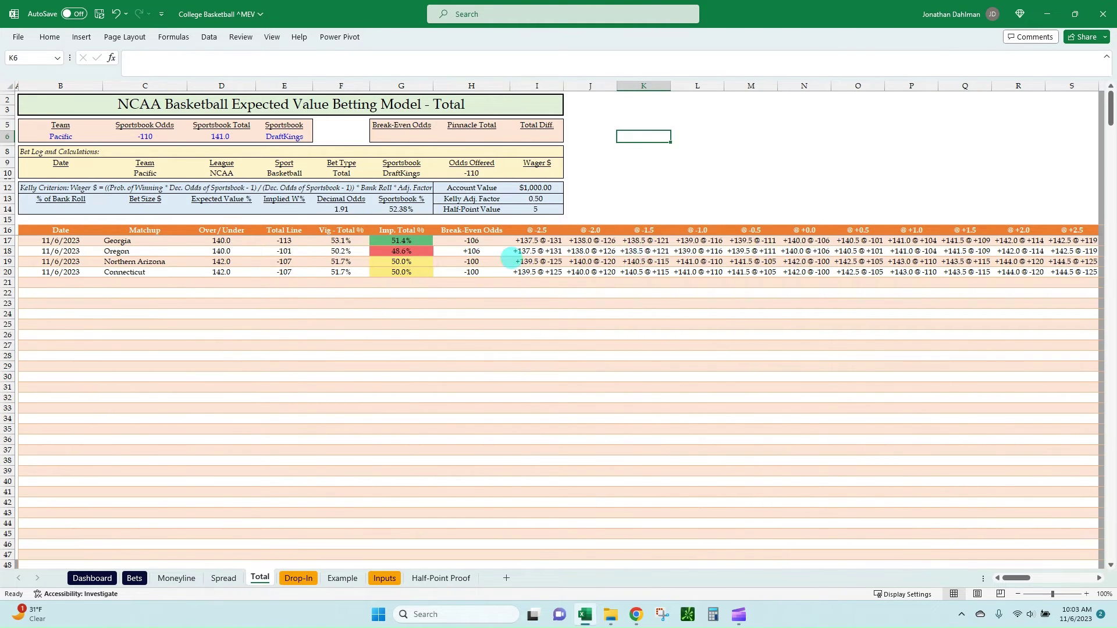
pyautogui.click(224, 250)
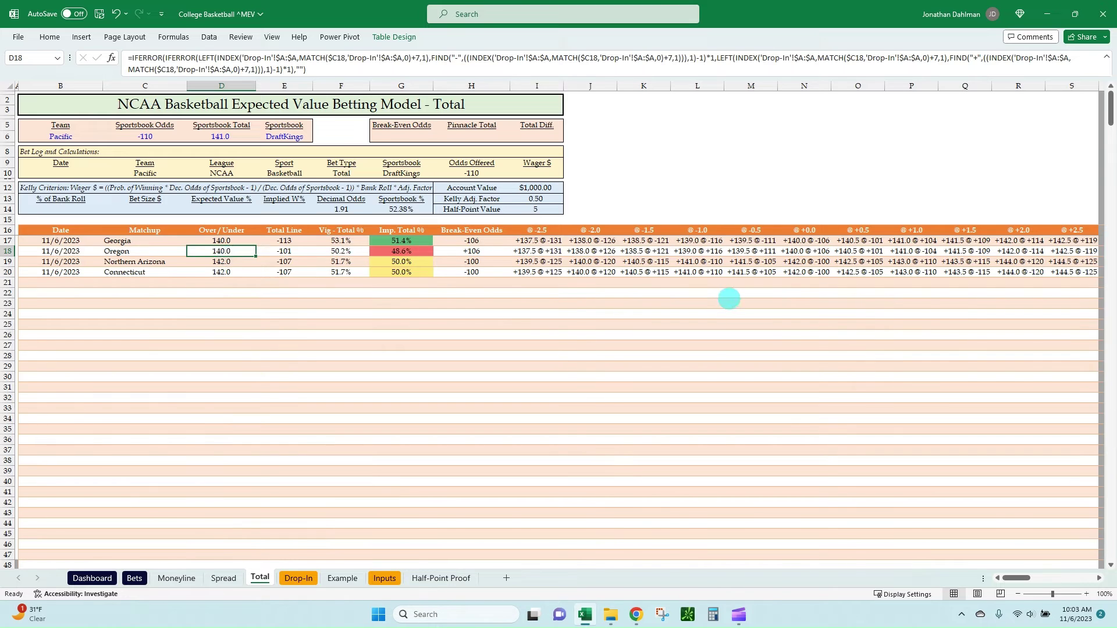
pyautogui.hotkey('alt', 'Tab')
pyautogui.click(193, 141)
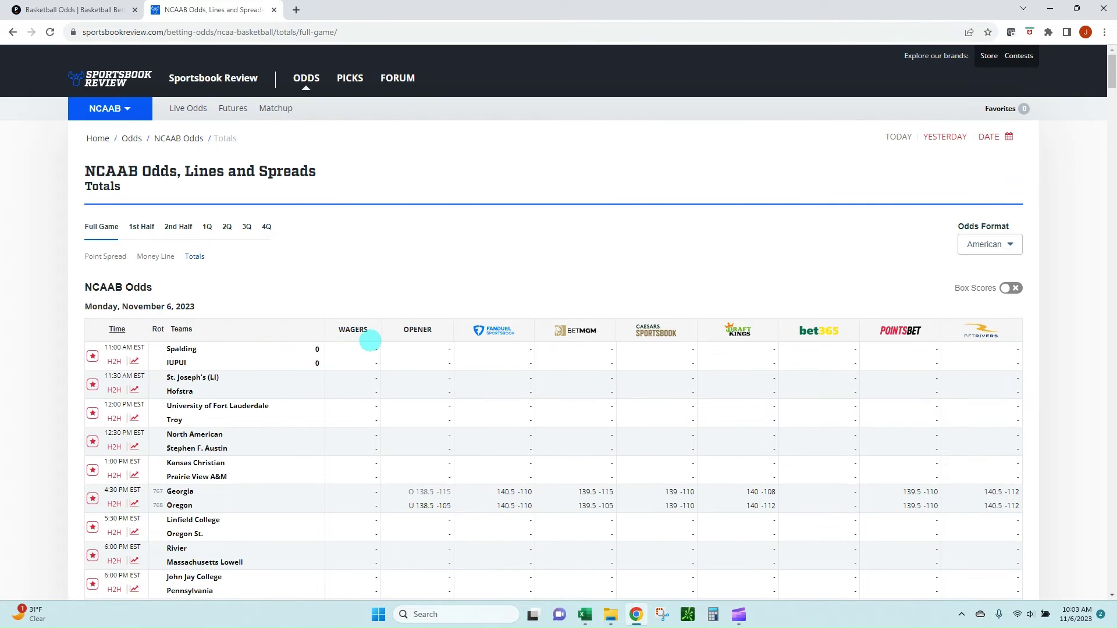
# - Scan Sportsbook Review's totals table and check Connecticut's over/under value on the Total sheet
pyautogui.hotkey('alt', 'Tab')
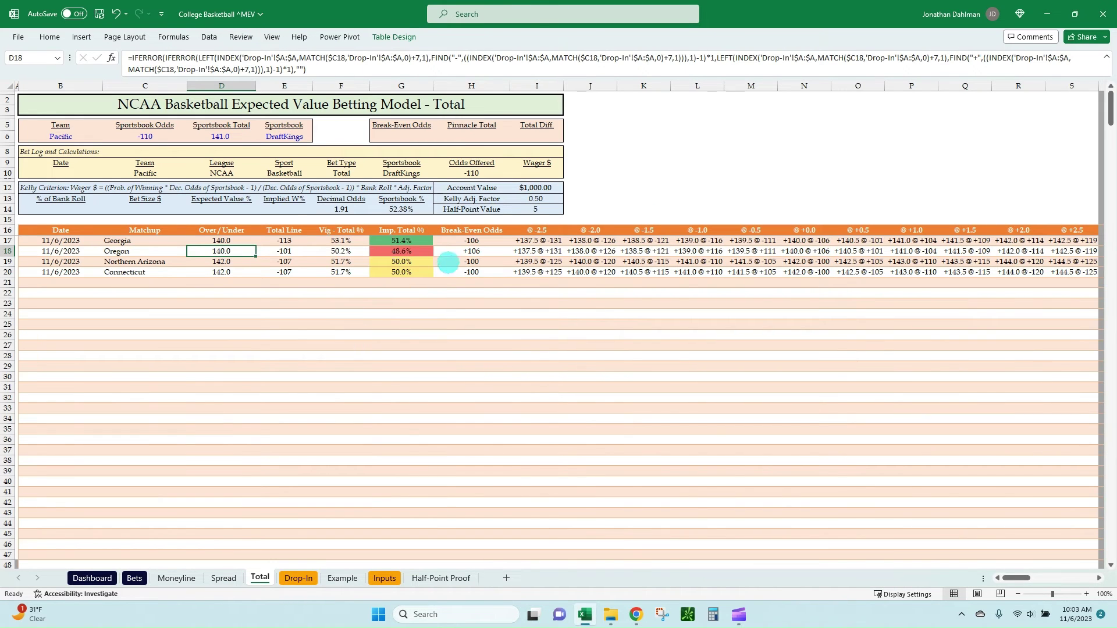
pyautogui.click(224, 579)
pyautogui.click(260, 578)
pyautogui.hotkey('alt', 'Tab')
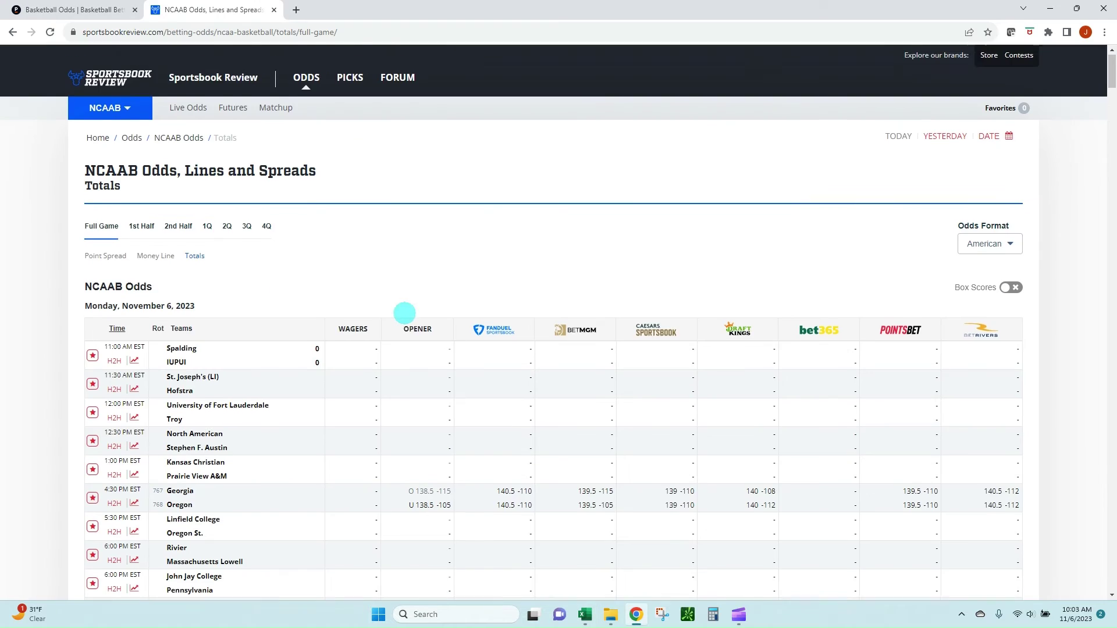
pyautogui.scroll(-5, 395, 311)
pyautogui.scroll(-7, 329, 317)
pyautogui.scroll(8, 325, 317)
pyautogui.scroll(2, 314, 306)
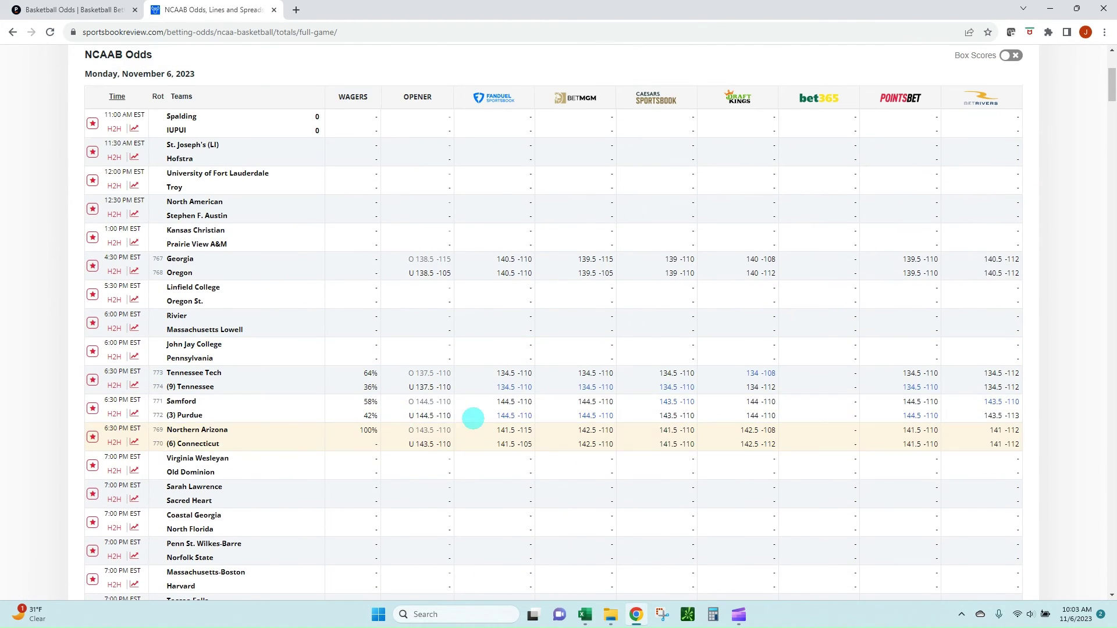
pyautogui.hotkey('alt', 'Tab')
pyautogui.click(230, 269)
# - Compare Northern Arizona's and Connecticut's -1.0 alternate totals against the sportsbook listings
pyautogui.hotkey('alt', 'Tab')
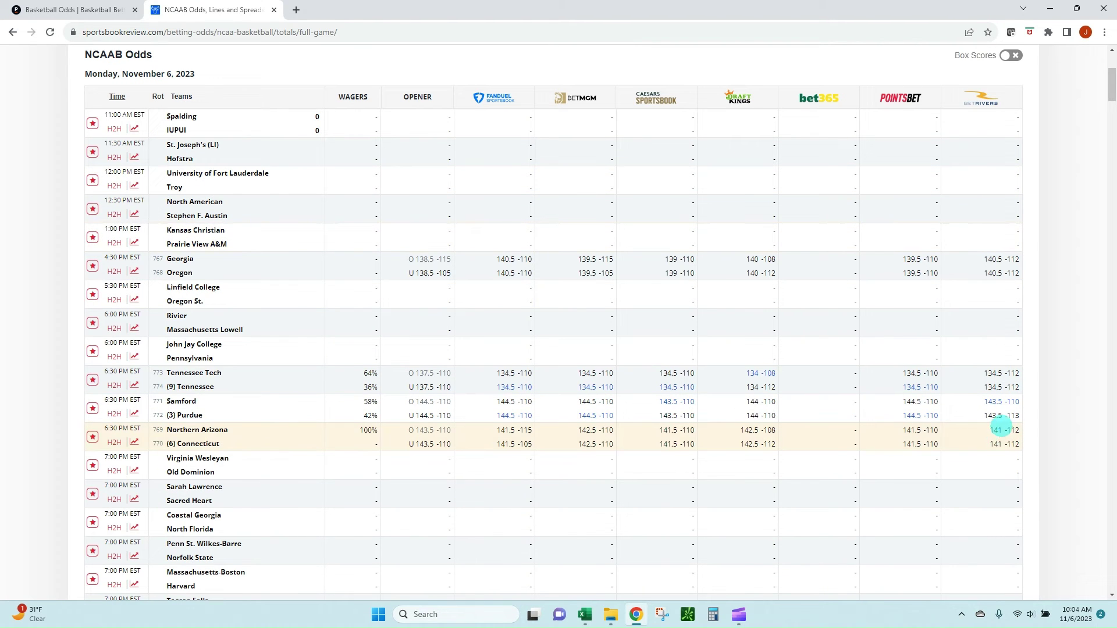
pyautogui.hotkey('alt', 'Tab')
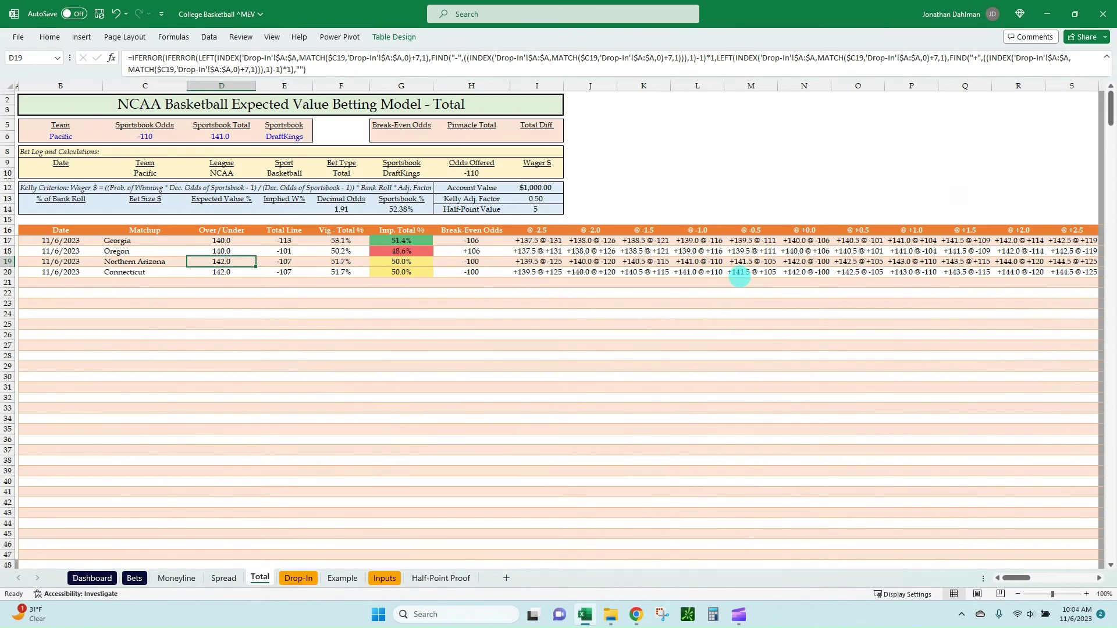
pyautogui.click(704, 261)
pyautogui.click(711, 275)
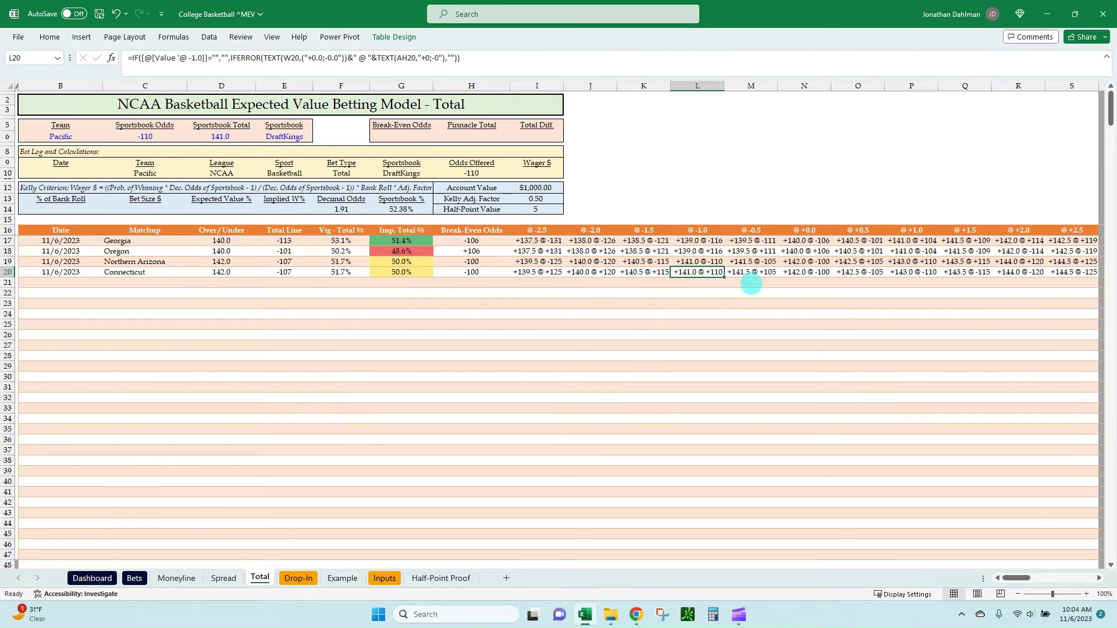
pyautogui.hotkey('alt', 'Tab')
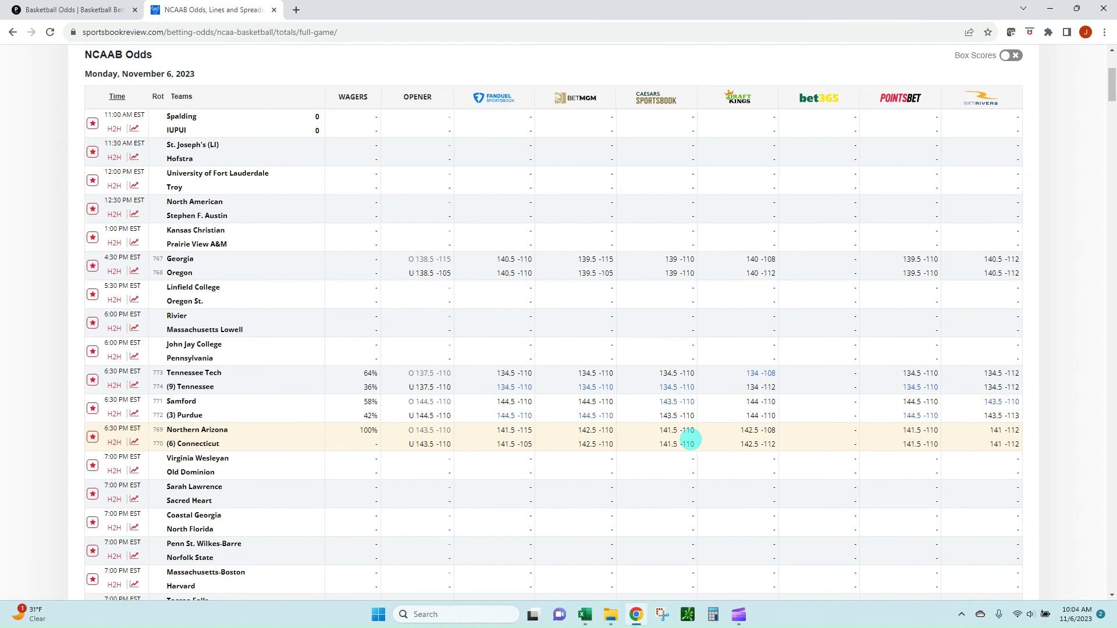
pyautogui.hotkey('alt', 'Tab')
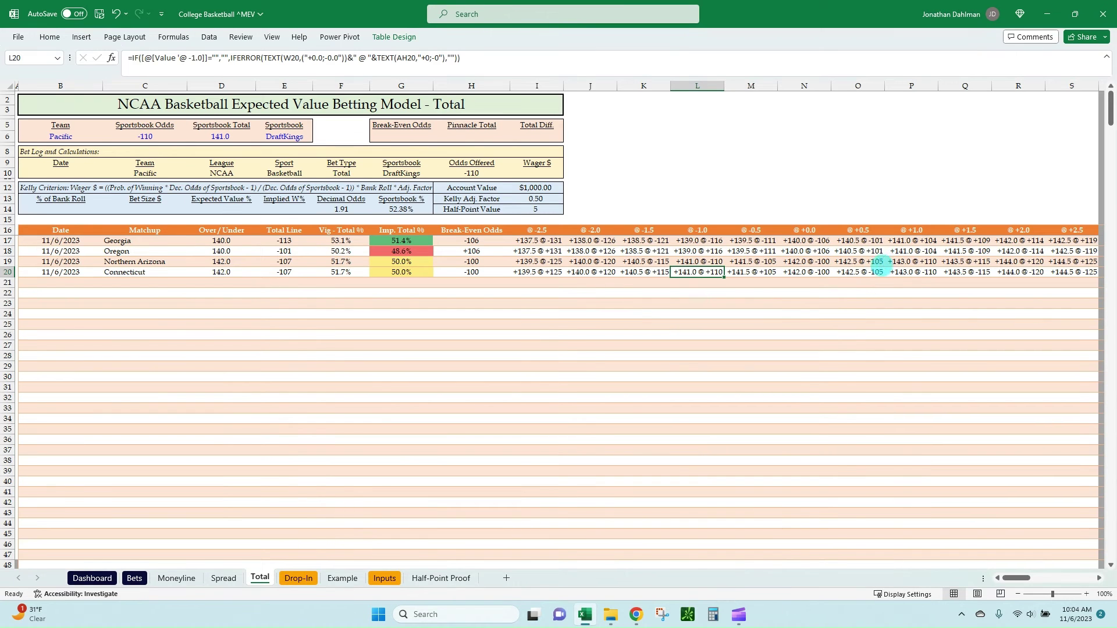
pyautogui.hotkey('alt', 'Tab')
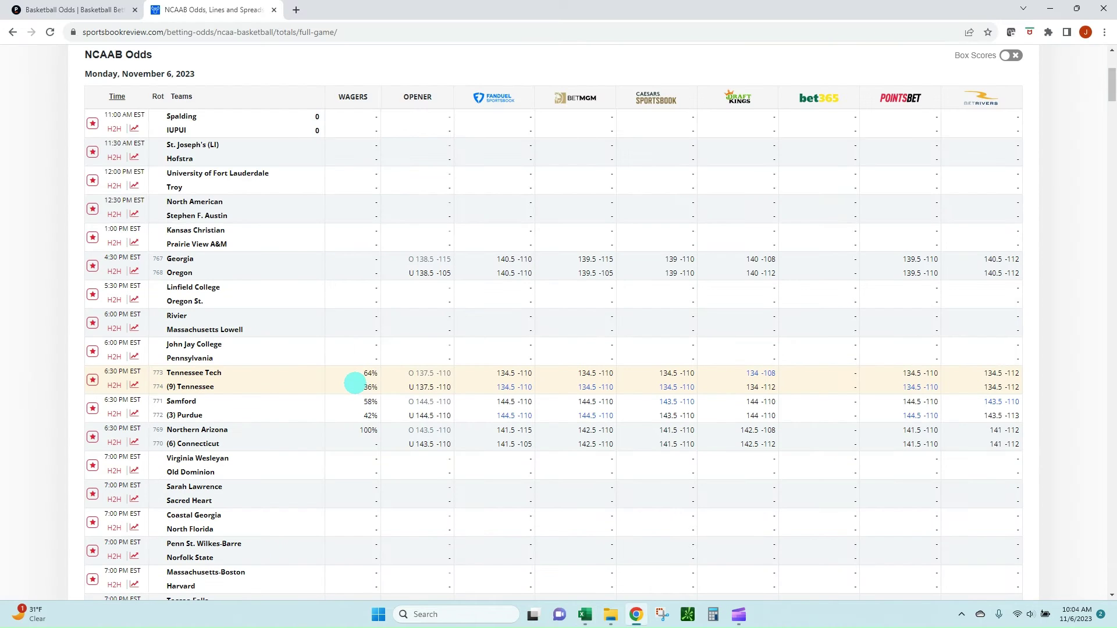
pyautogui.scroll(3, 343, 346)
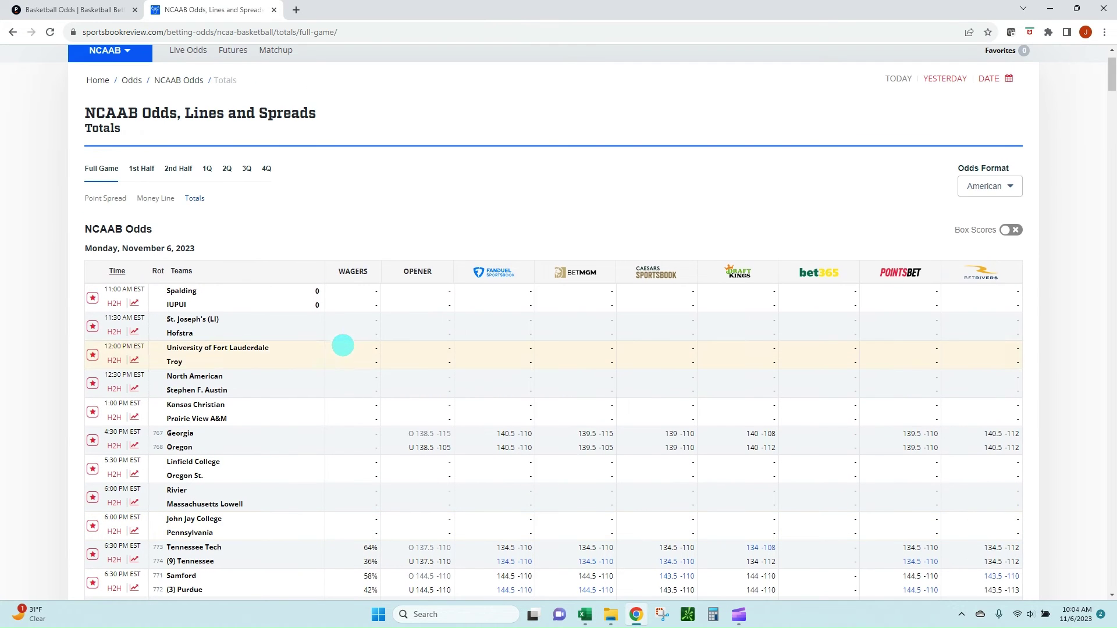
pyautogui.scroll(-6, 343, 344)
pyautogui.scroll(2, 342, 332)
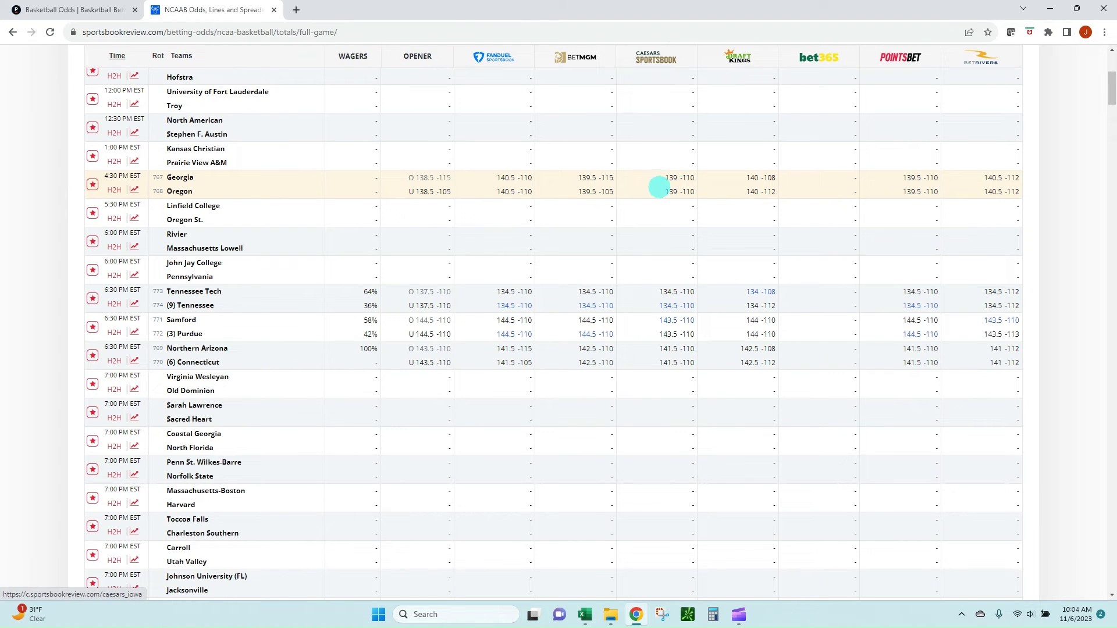
pyautogui.hotkey('alt', 'Tab')
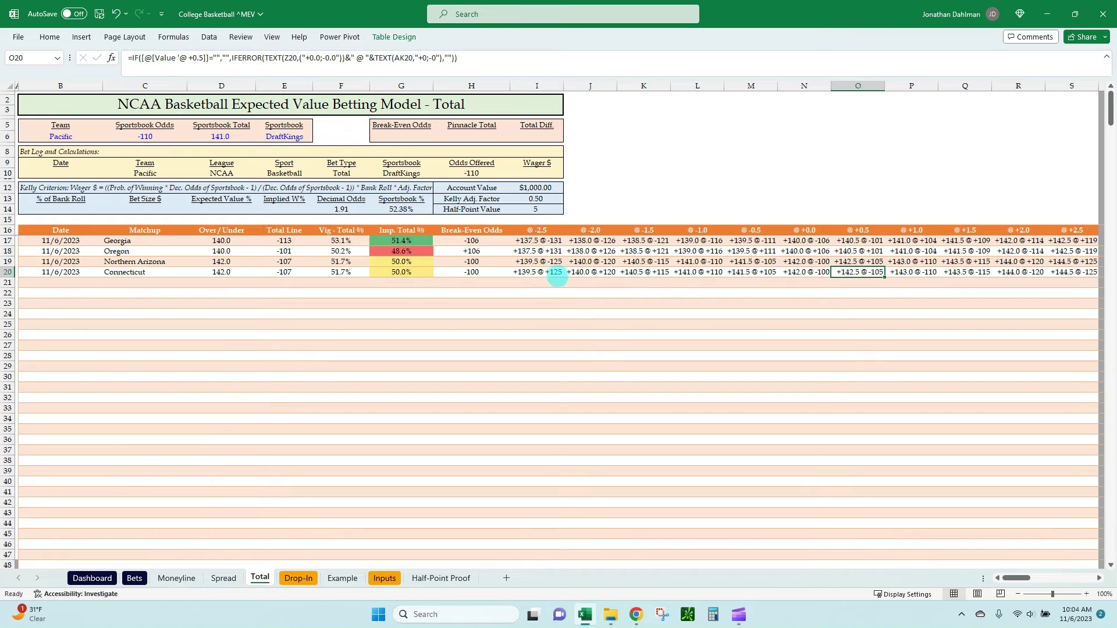
# - Check Connecticut's -2.5 and the -1.0 alternate total formulas against Caesars 139 -110
pyautogui.click(545, 272)
pyautogui.hotkey('alt', 'Tab')
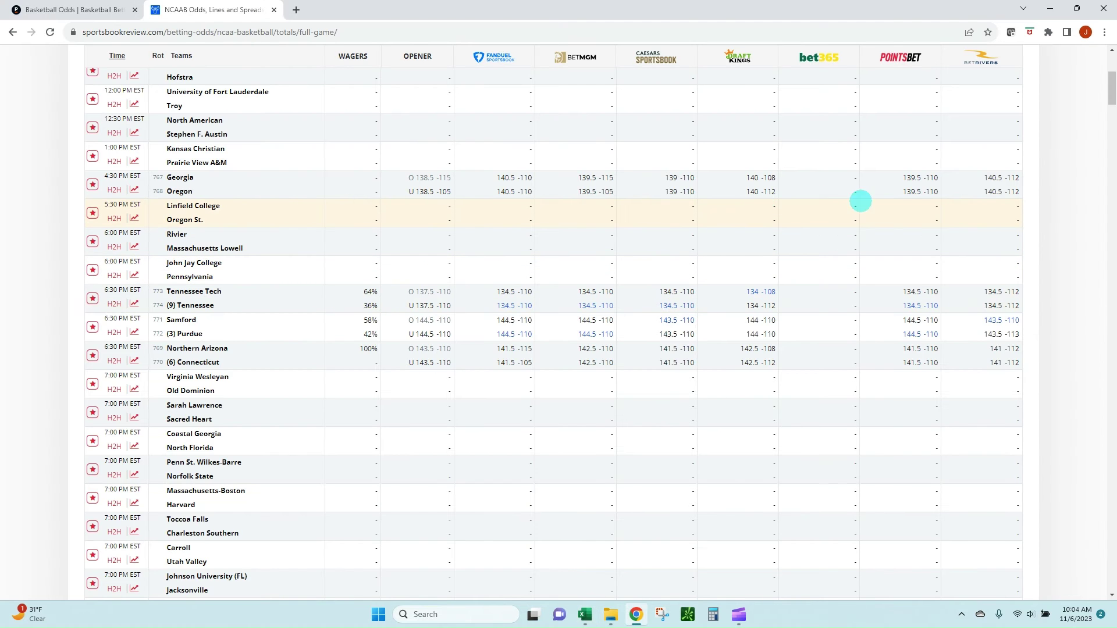
pyautogui.hotkey('alt', 'Tab')
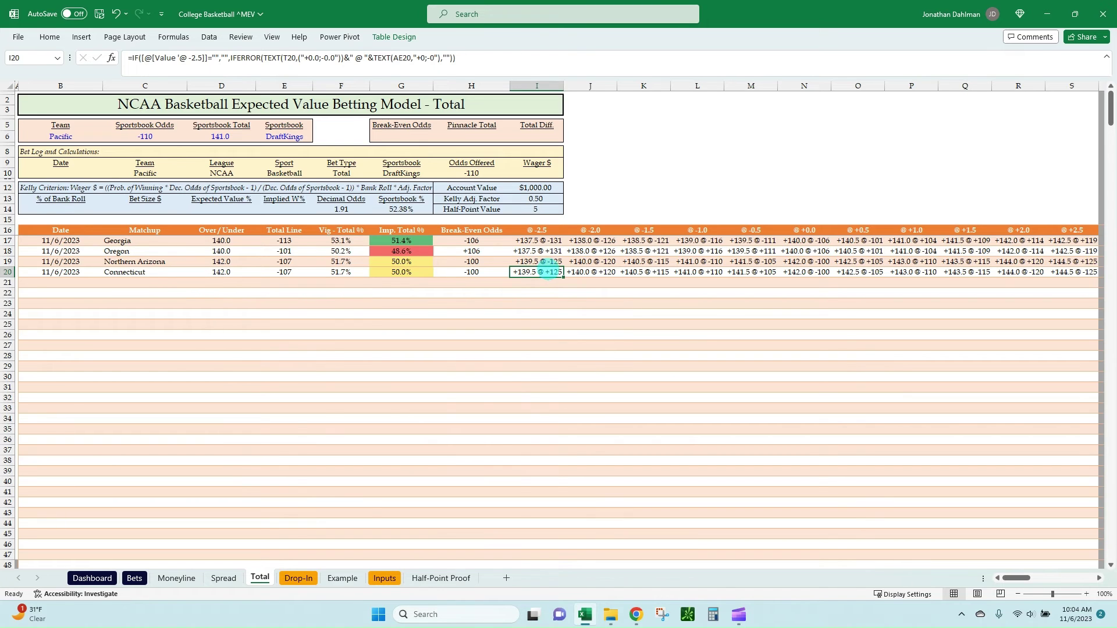
pyautogui.click(536, 242)
pyautogui.click(706, 251)
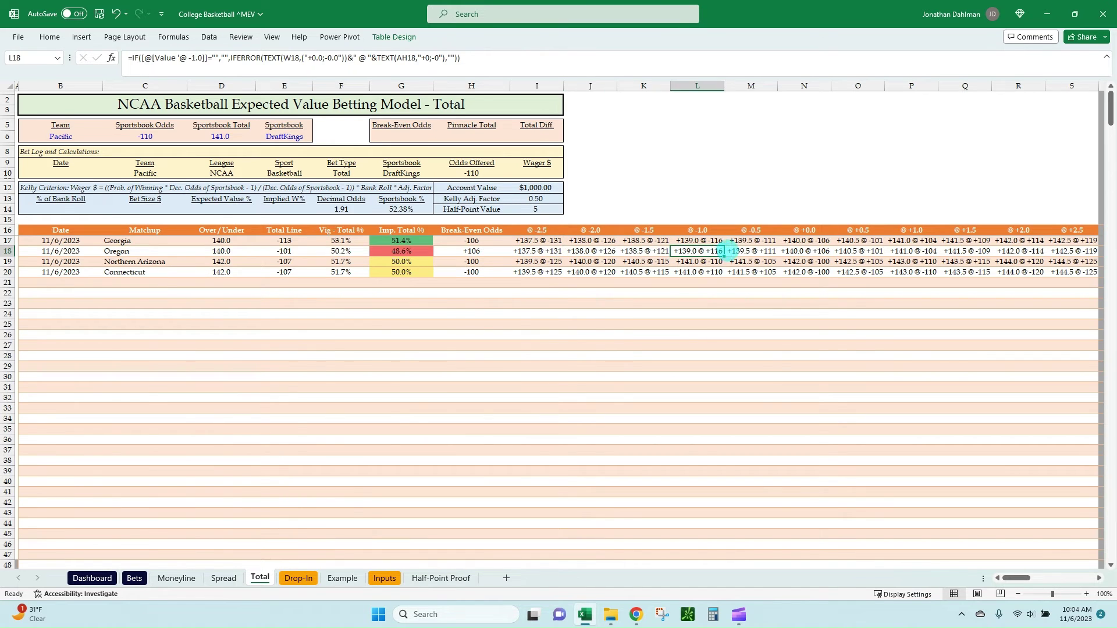
pyautogui.hotkey('alt', 'Tab')
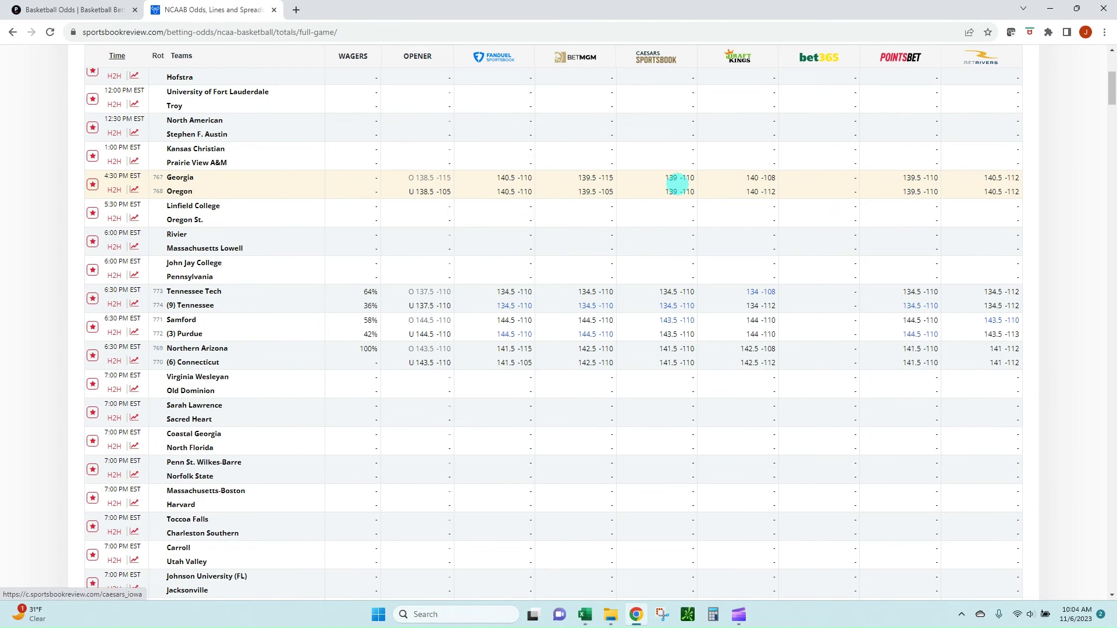
pyautogui.hotkey('alt', 'Tab')
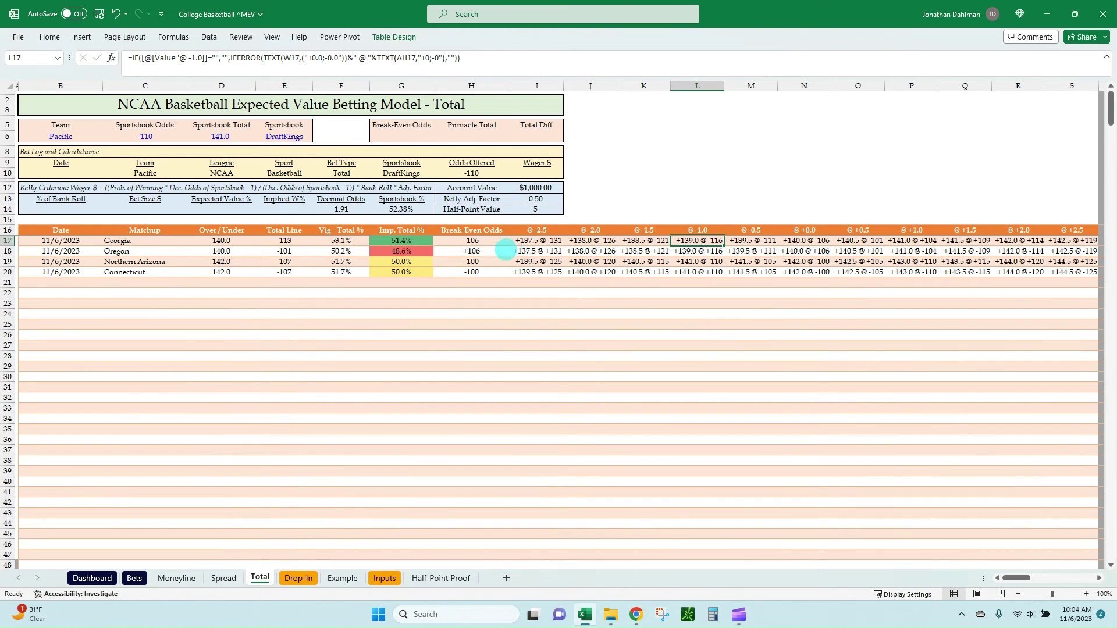
# - Fill the calculator with Georgia as the team, a 139 total and Caesars as the sportsbook
pyautogui.click(137, 241)
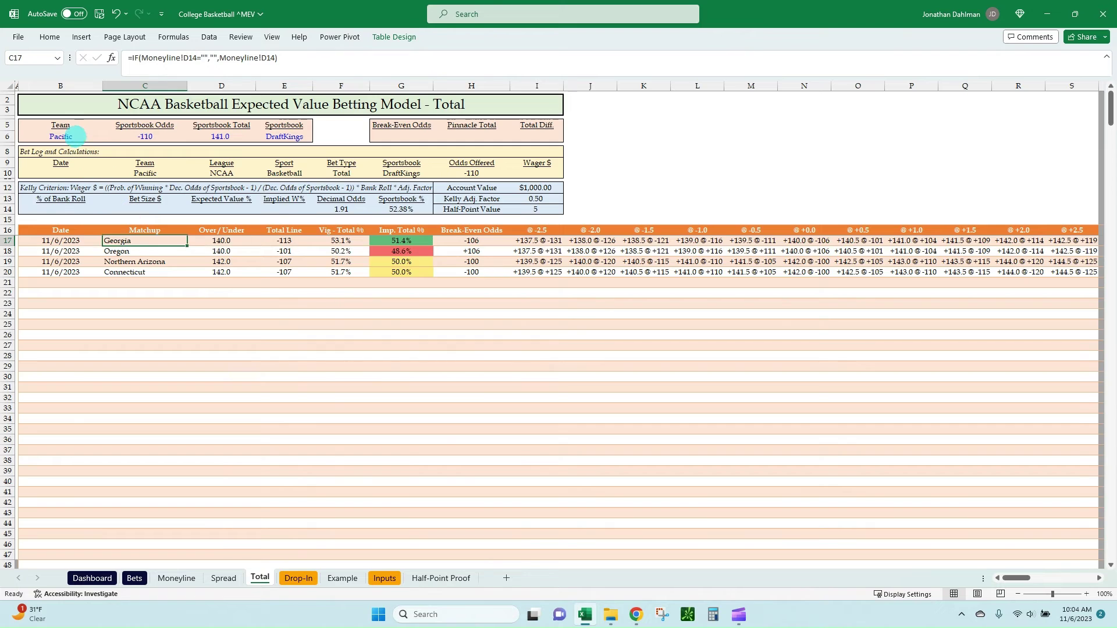
pyautogui.click(75, 137)
pyautogui.write('Ge')
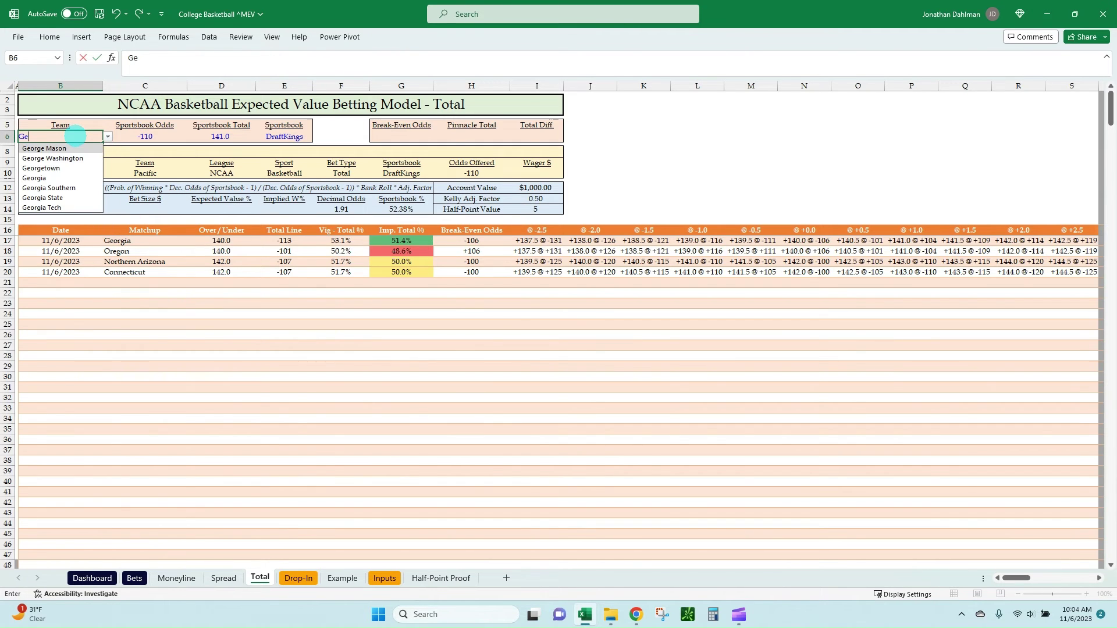
pyautogui.press('Down')
pyautogui.press('Down')
pyautogui.press('Down')
pyautogui.press('Tab')
pyautogui.press('Tab')
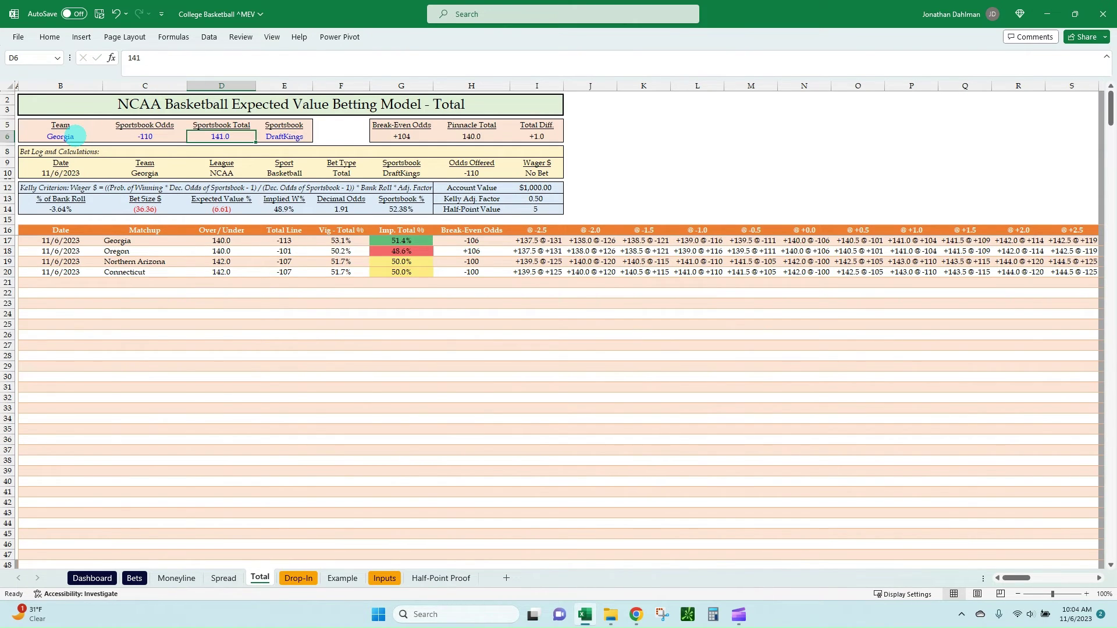
pyautogui.write('139')
pyautogui.press('Tab')
pyautogui.hotkey('alt', 'Down')
pyautogui.press('Up')
pyautogui.press('Return')
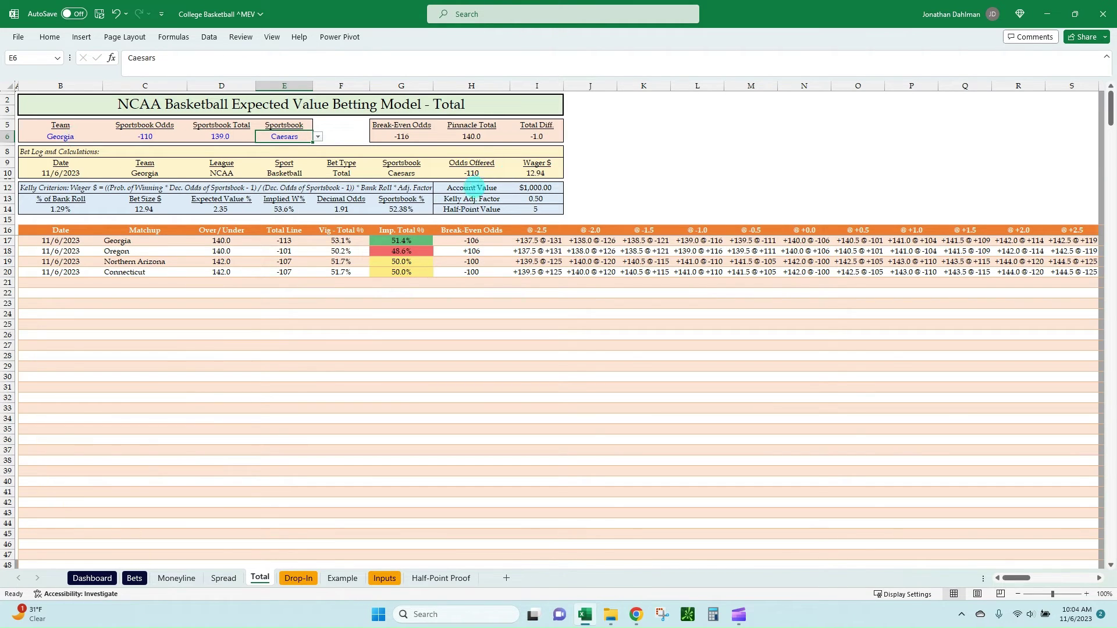
# - Verify the -110 odds, the 12.94 wager, and the implied-win and break-even percentage formulas
pyautogui.click(222, 241)
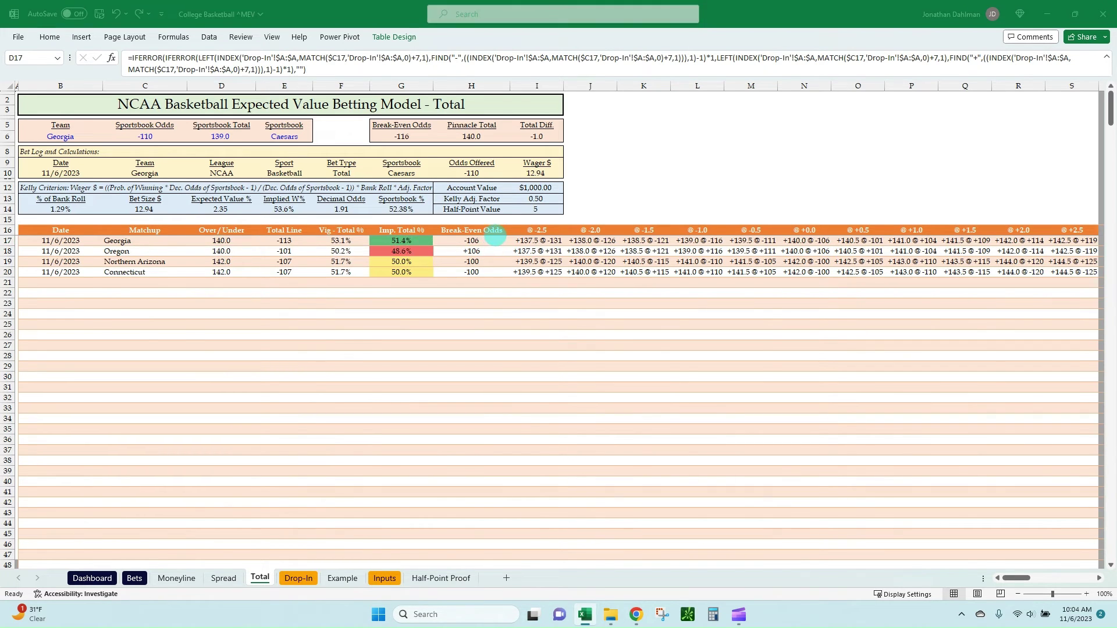
pyautogui.hotkey('alt', 'Tab')
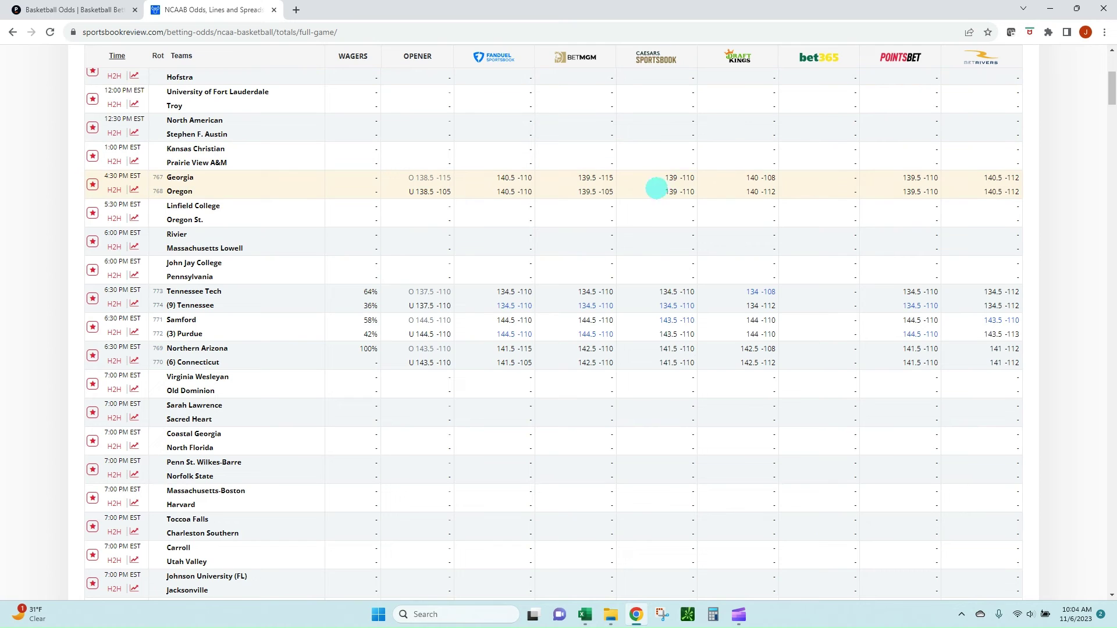
pyautogui.hotkey('alt', 'Tab')
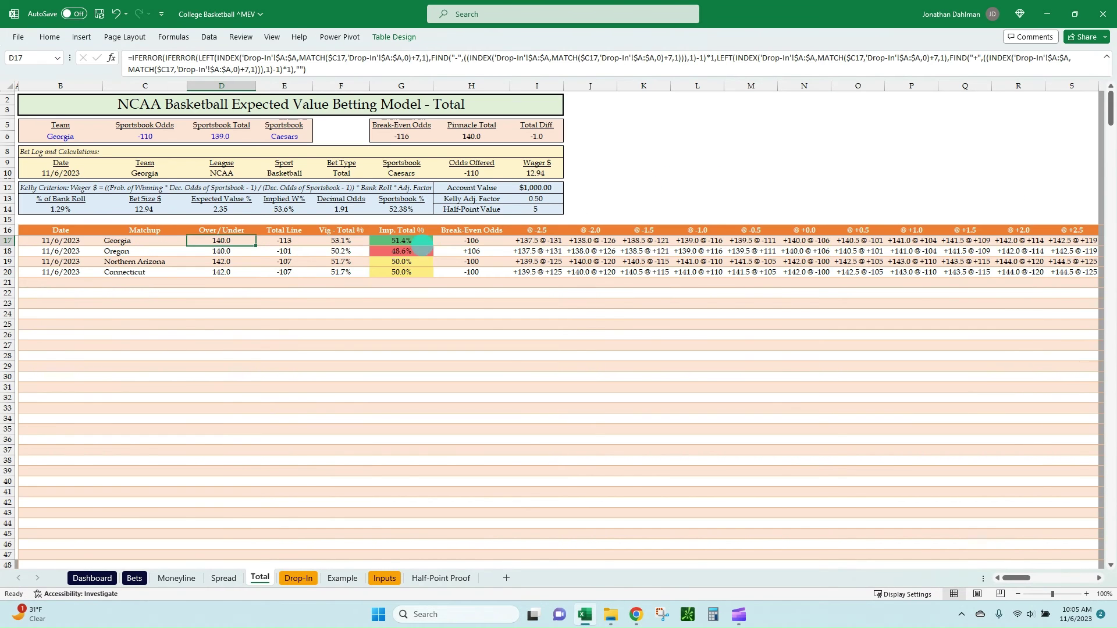
pyautogui.click(224, 136)
pyautogui.click(177, 136)
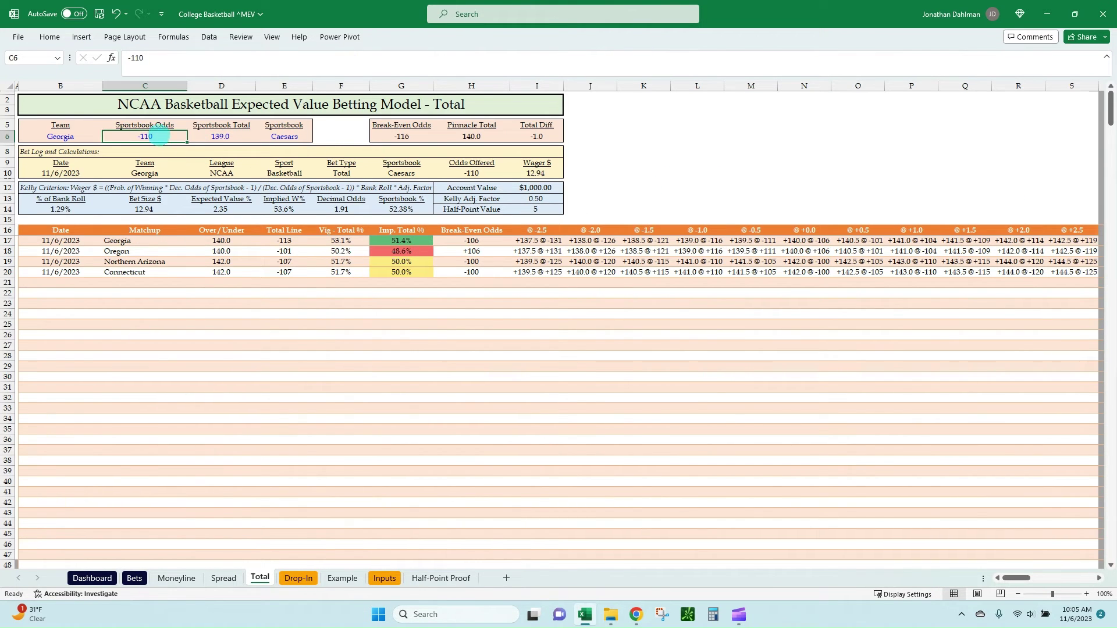
pyautogui.click(535, 172)
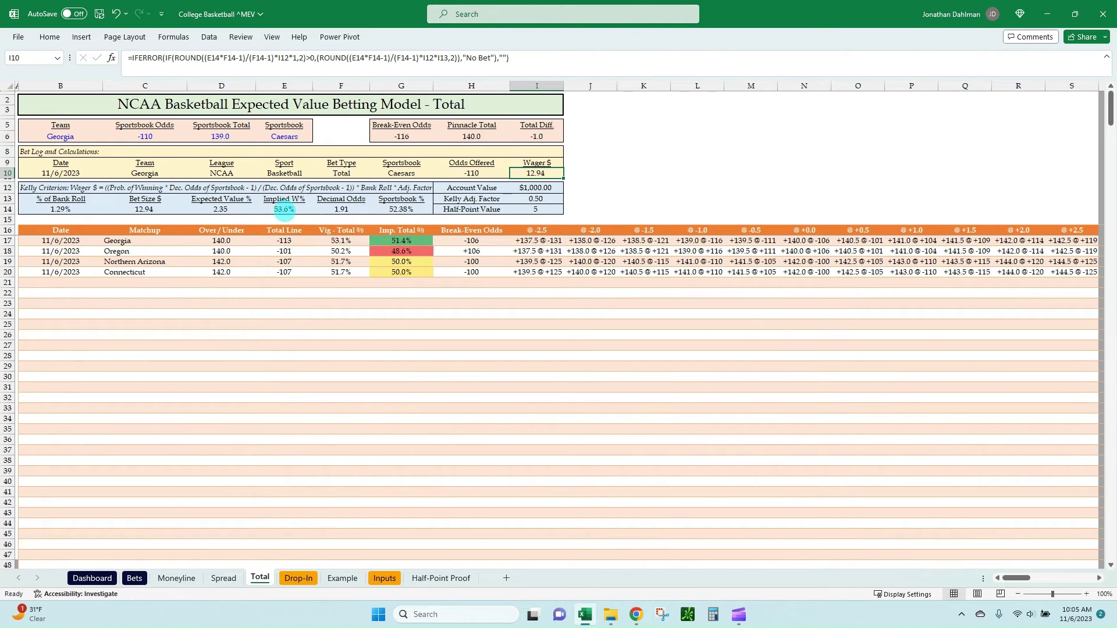
pyautogui.click(288, 209)
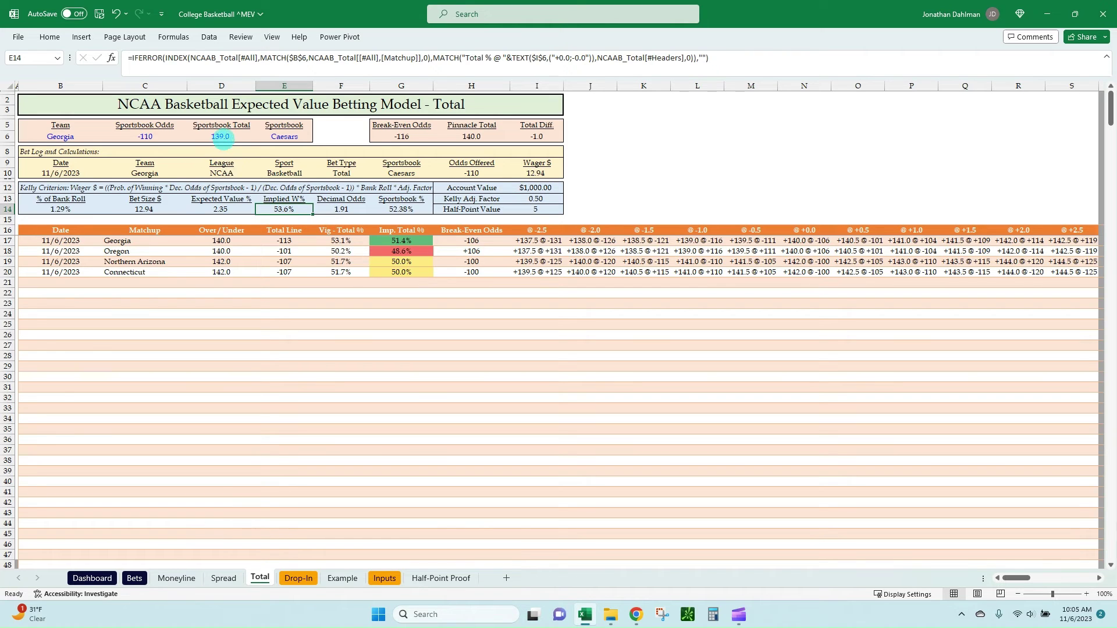
pyautogui.click(388, 209)
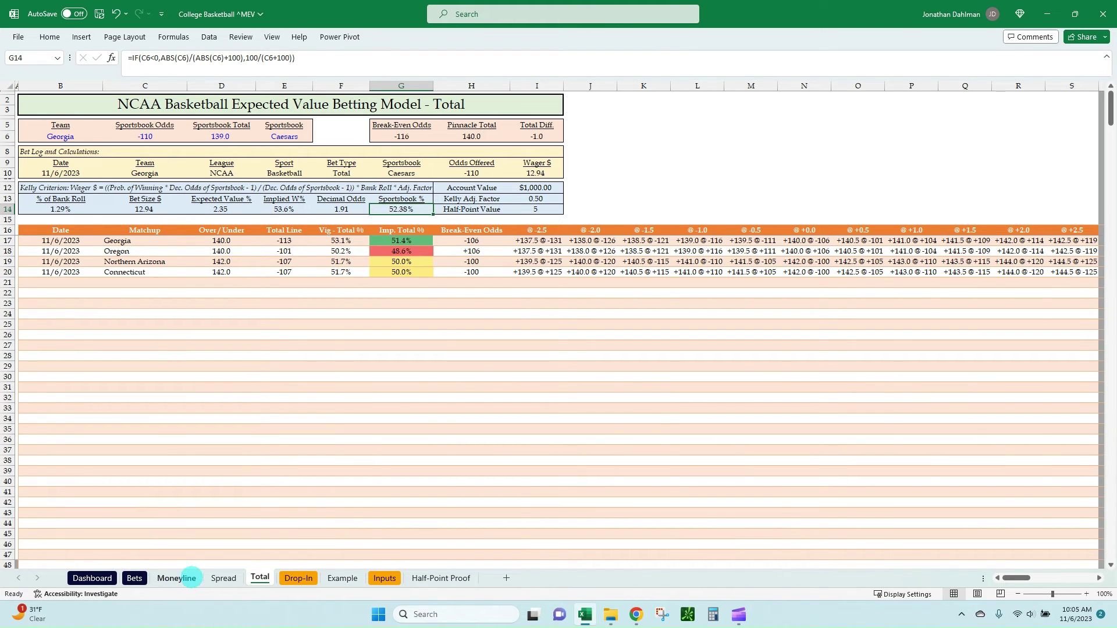
pyautogui.click(189, 578)
pyautogui.click(222, 578)
pyautogui.click(260, 578)
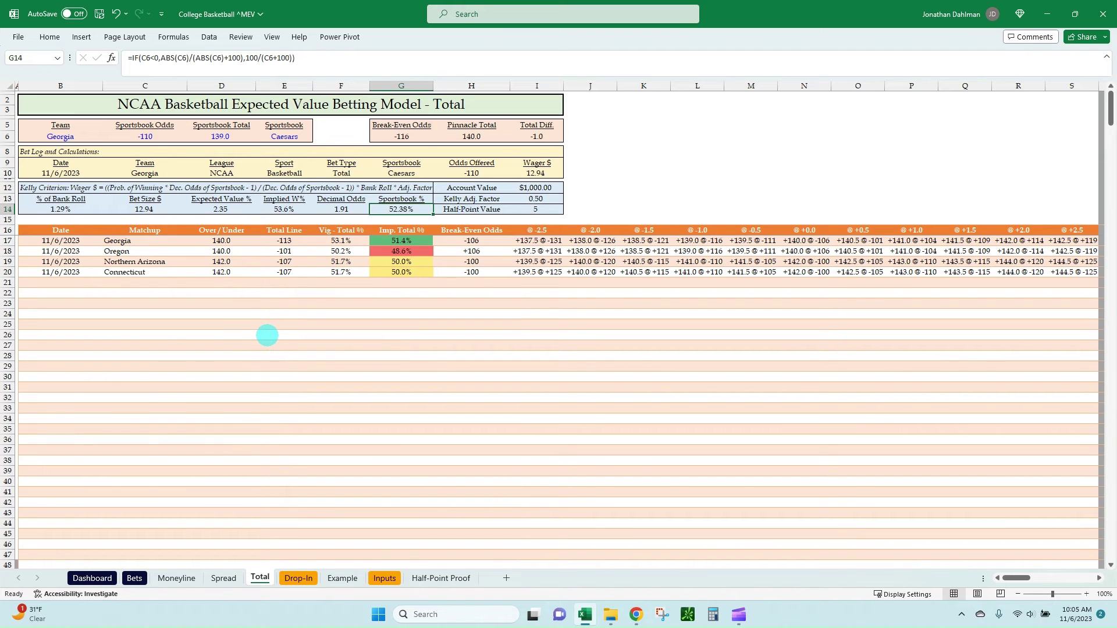
pyautogui.click(177, 578)
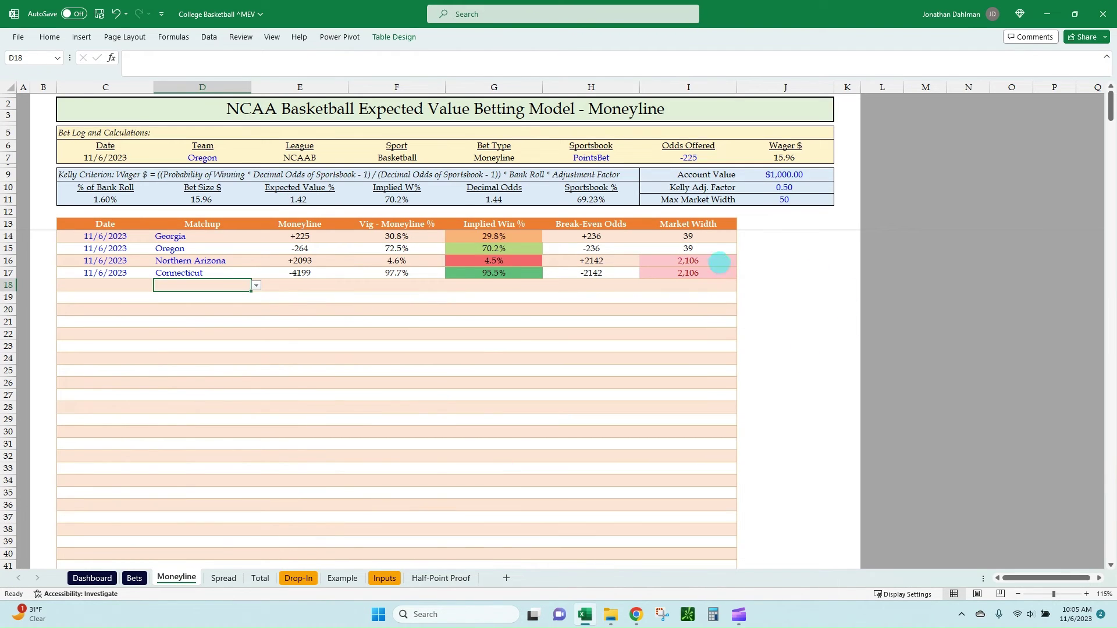
pyautogui.click(719, 263)
pyautogui.click(510, 261)
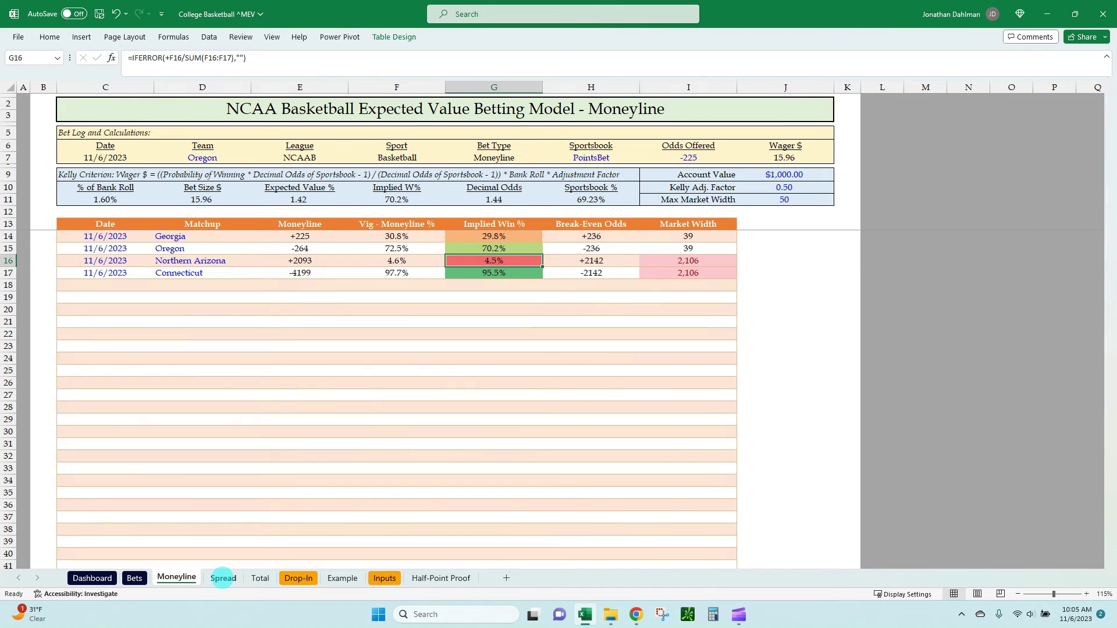
pyautogui.click(223, 578)
pyautogui.click(260, 578)
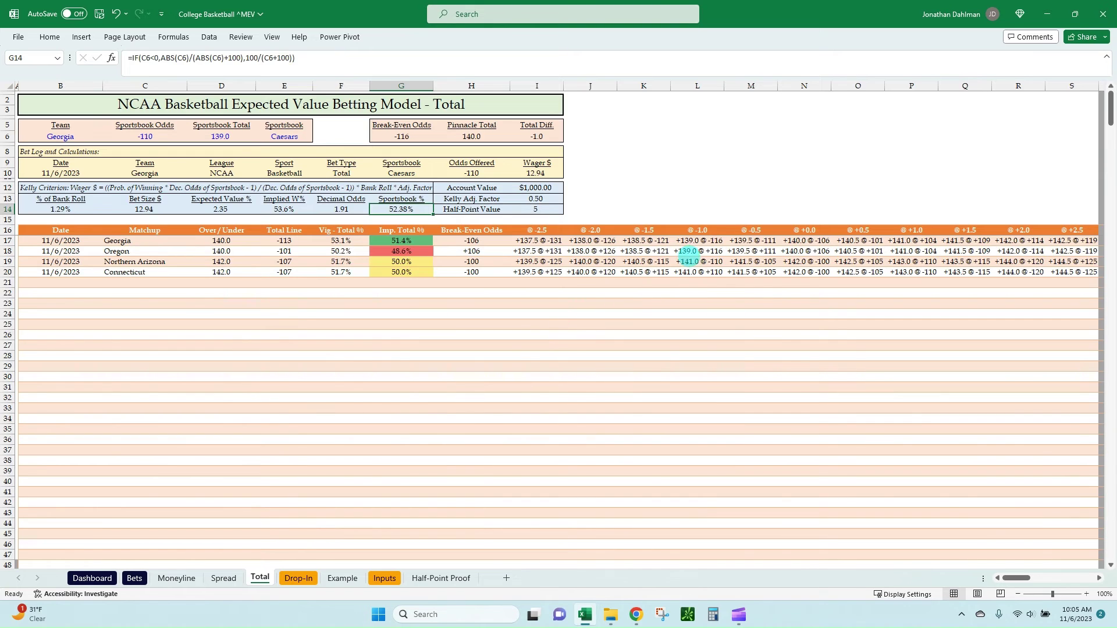
# - Point out the half-point values: 5 on the Total sheet, 9 on the Spread sheet
pyautogui.click(696, 251)
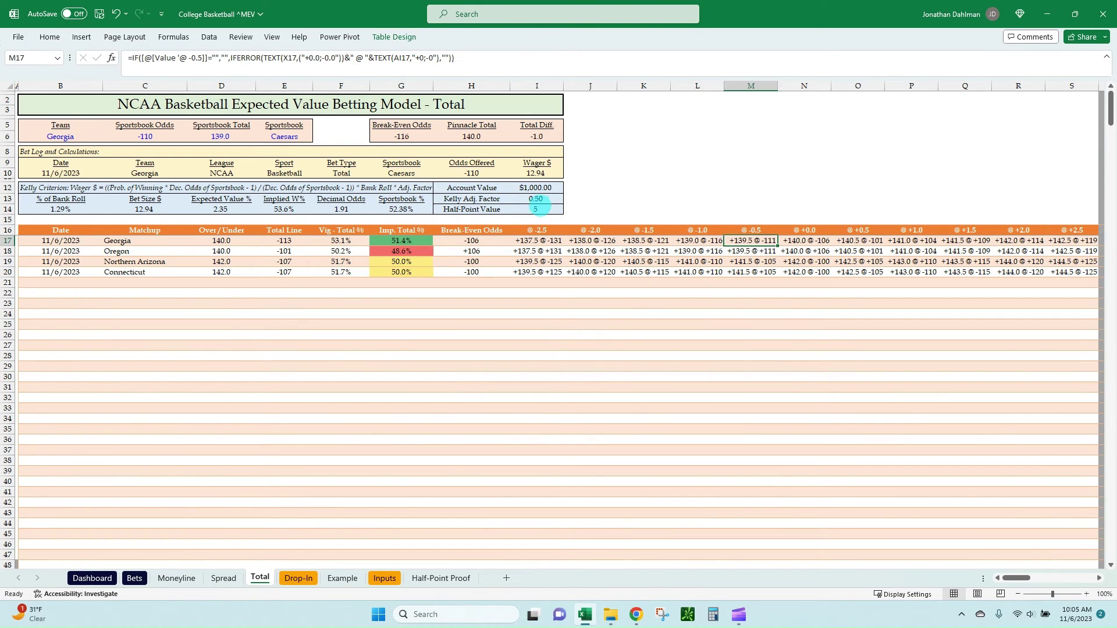
pyautogui.click(547, 208)
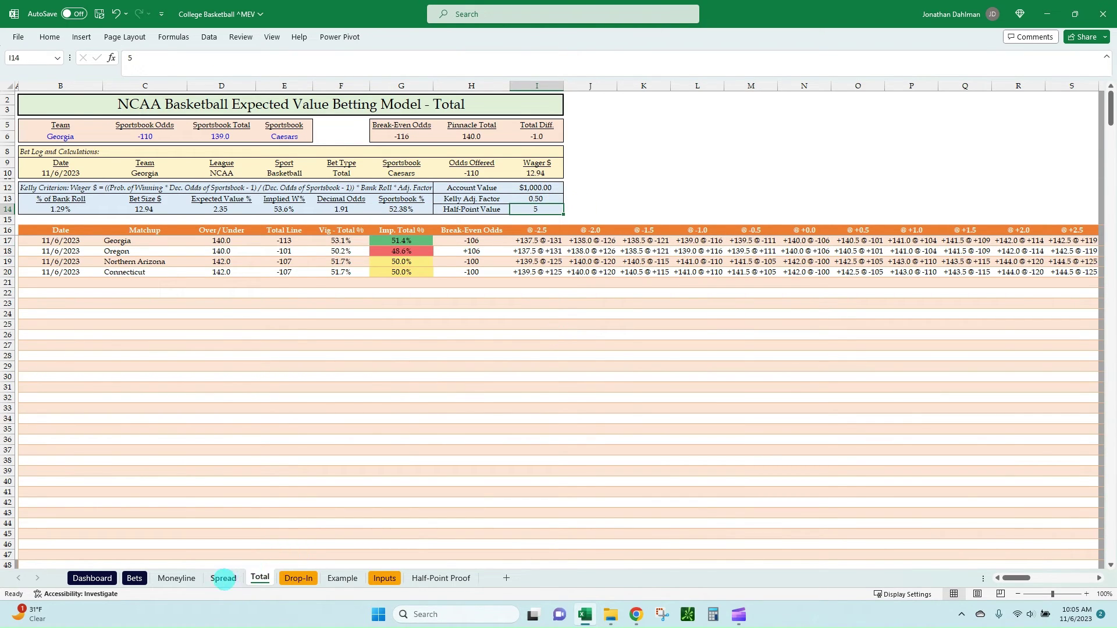
pyautogui.click(223, 577)
pyautogui.click(599, 210)
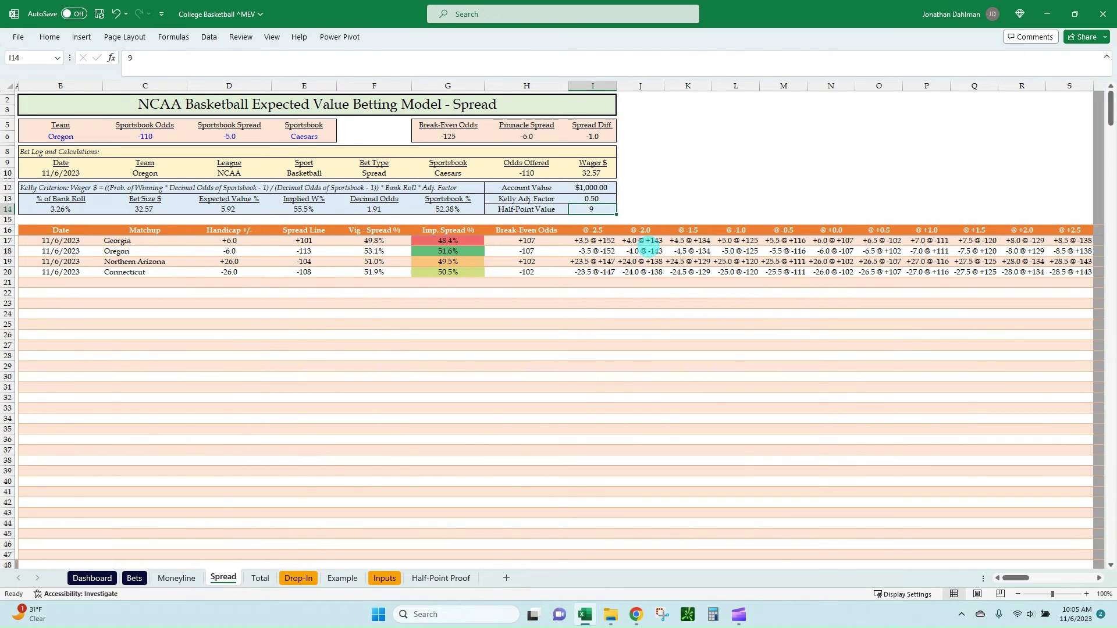
pyautogui.click(642, 241)
pyautogui.click(690, 240)
pyautogui.click(739, 240)
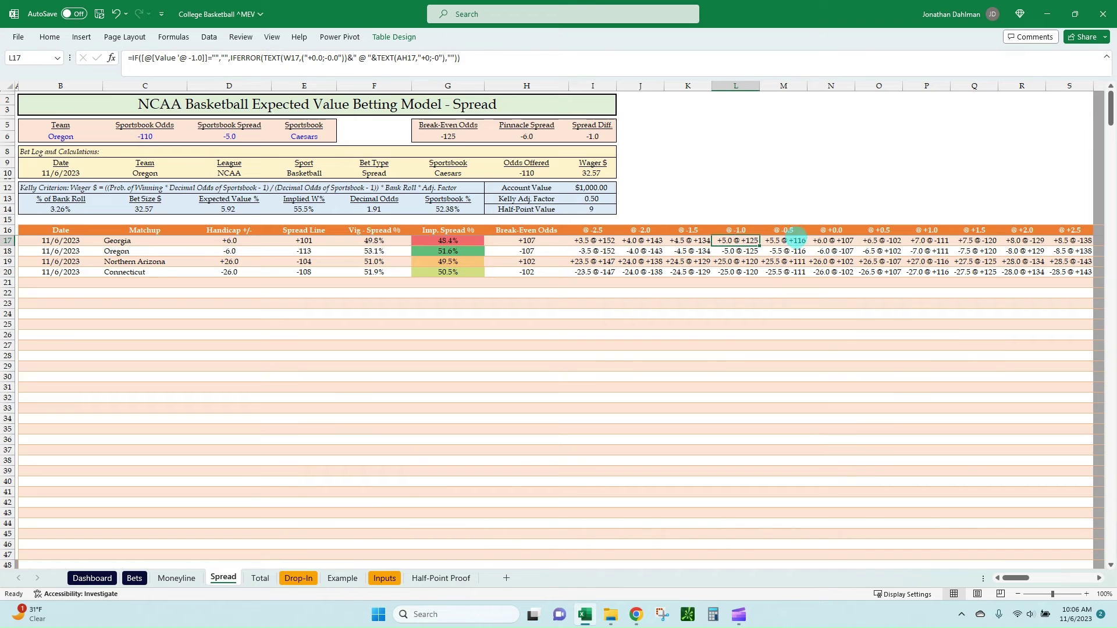
# - Show the Half-Point Proof AVERAGE formulas in H2 and H3 (8.89 spread, 5.05 total)
pyautogui.click(440, 578)
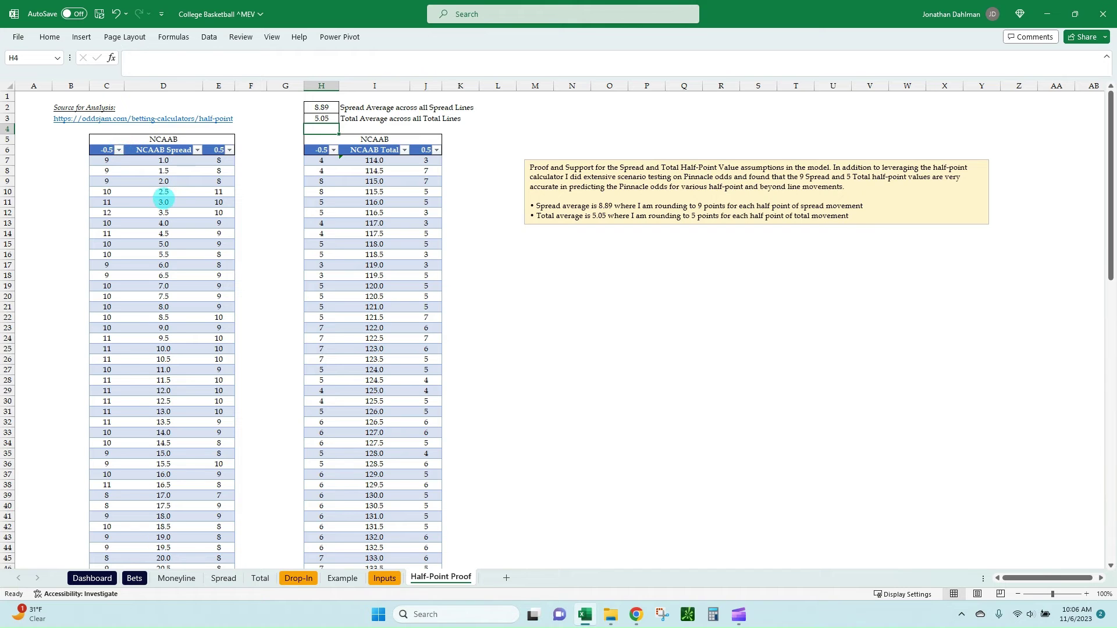
pyautogui.scroll(-11, 175, 198)
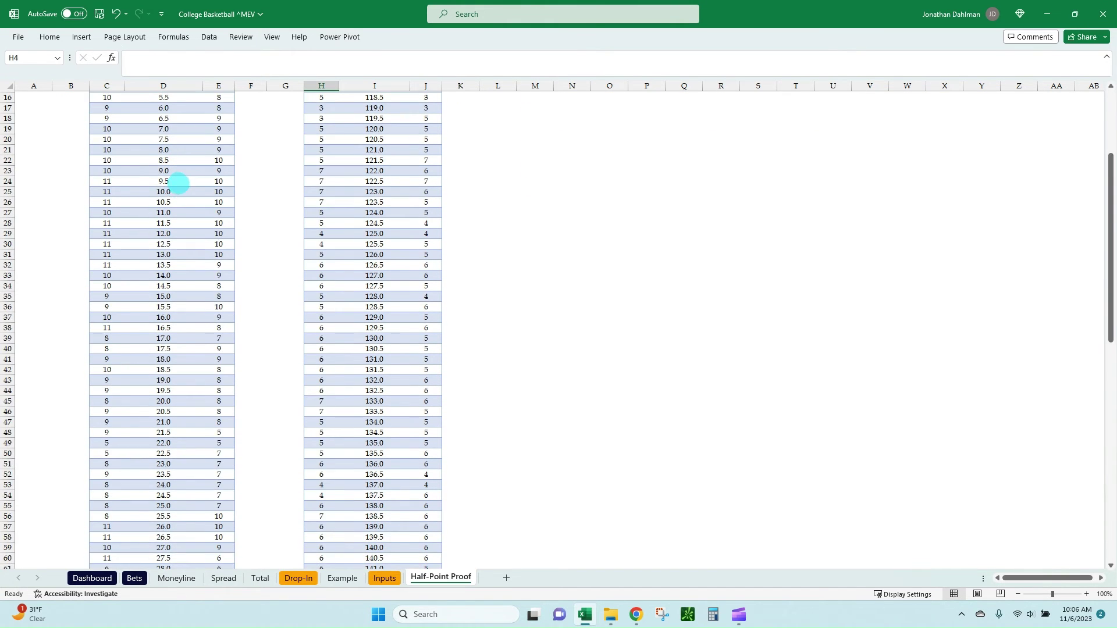
pyautogui.scroll(11, 180, 186)
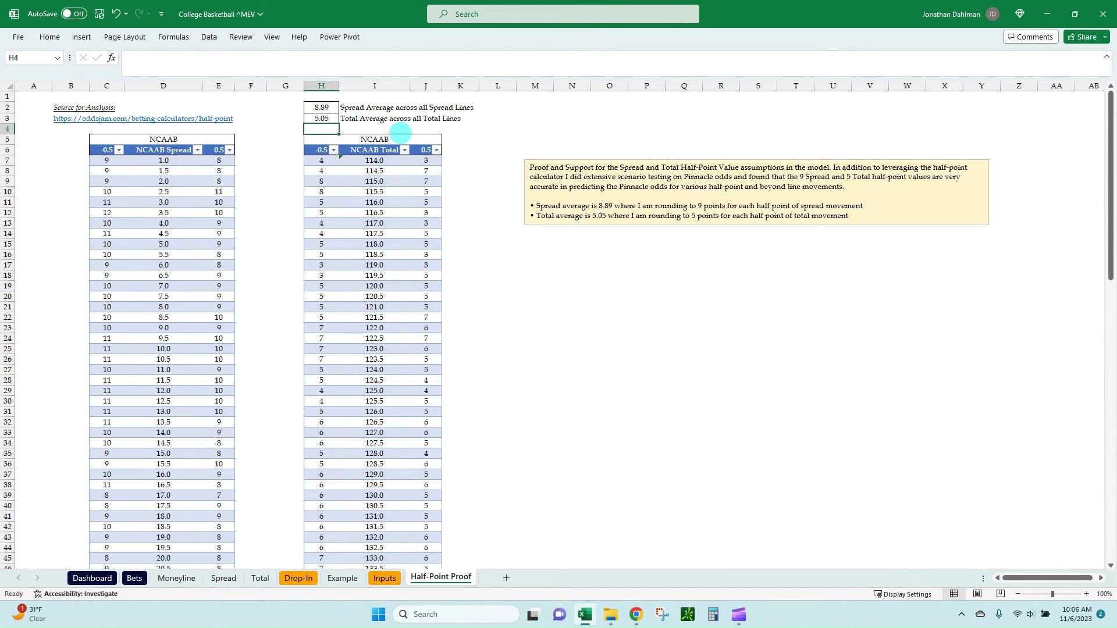
pyautogui.click(321, 108)
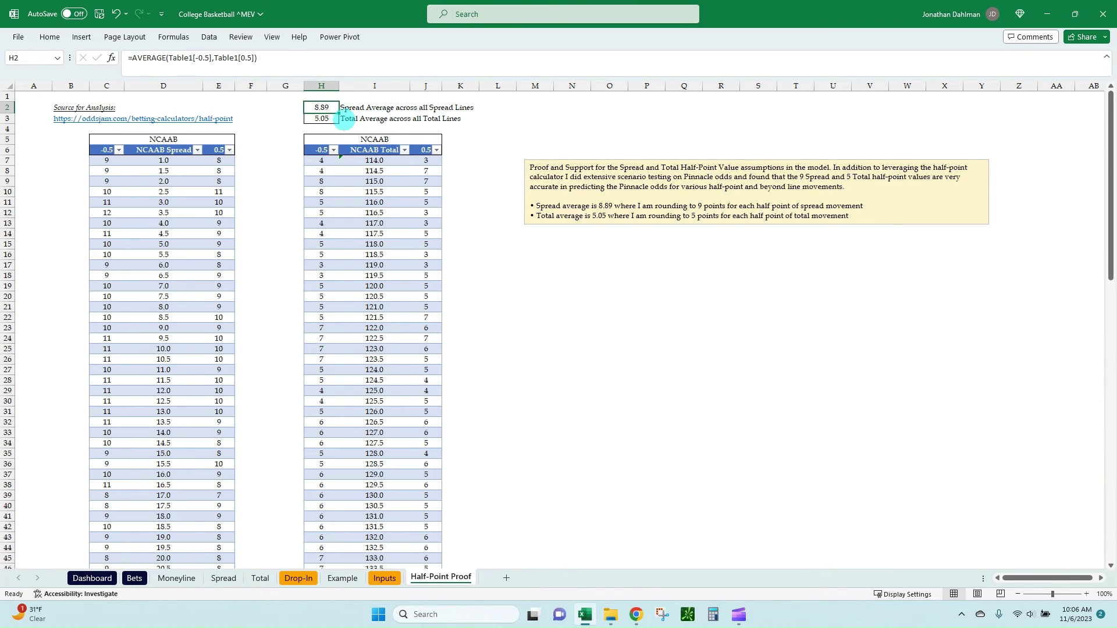
pyautogui.click(337, 119)
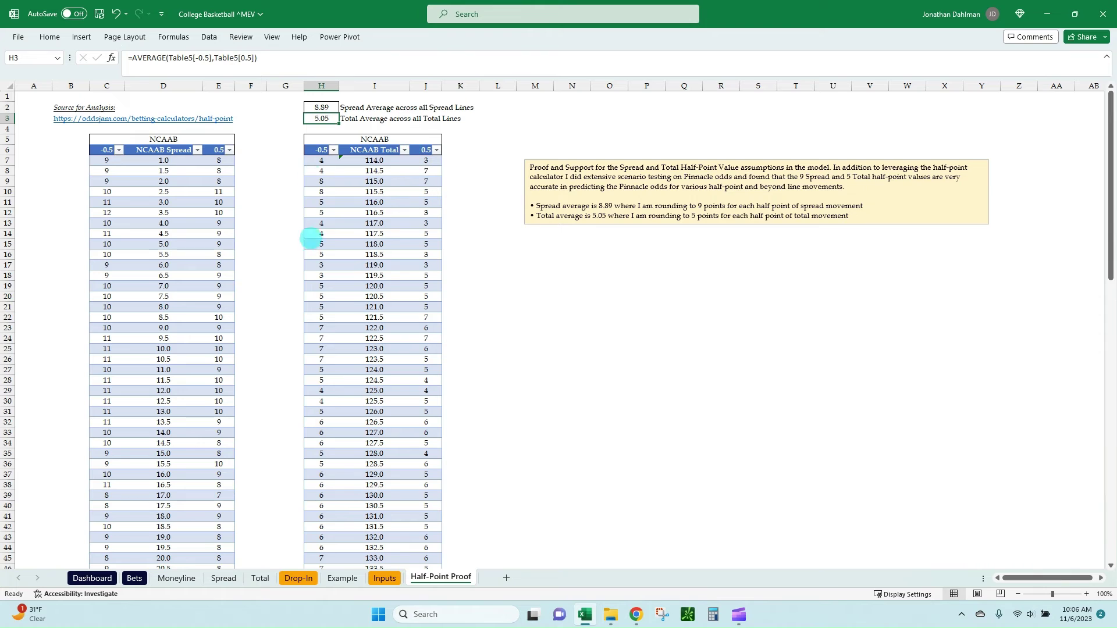
pyautogui.click(314, 107)
pyautogui.click(307, 120)
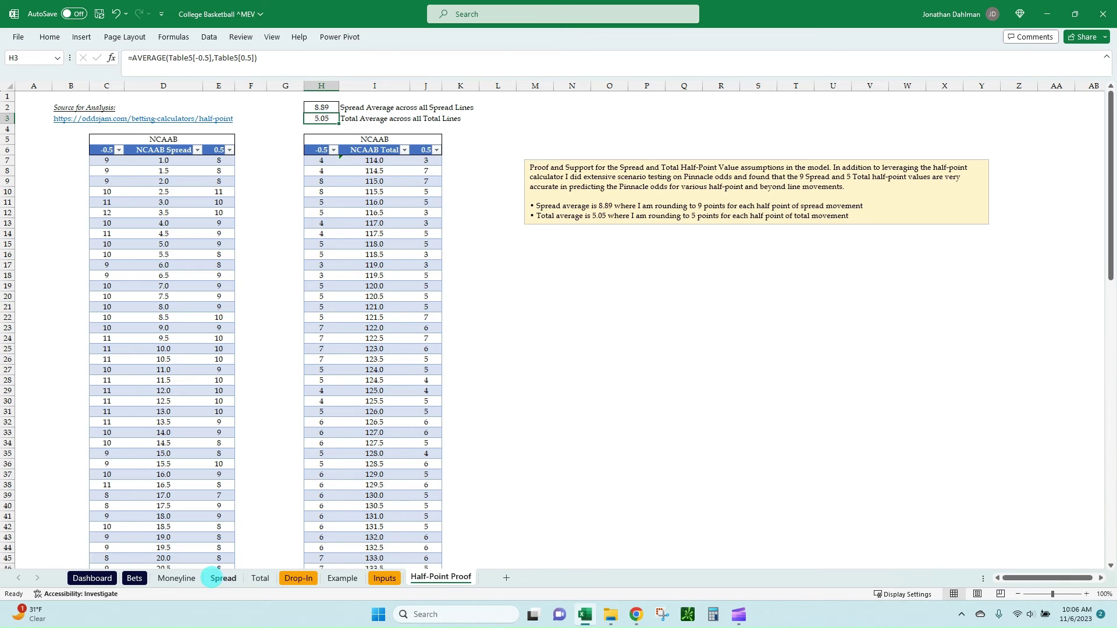
# - Glance at the Spread and Moneyline sheets and the Pinnacle odds page, then return to the workbook
pyautogui.click(223, 579)
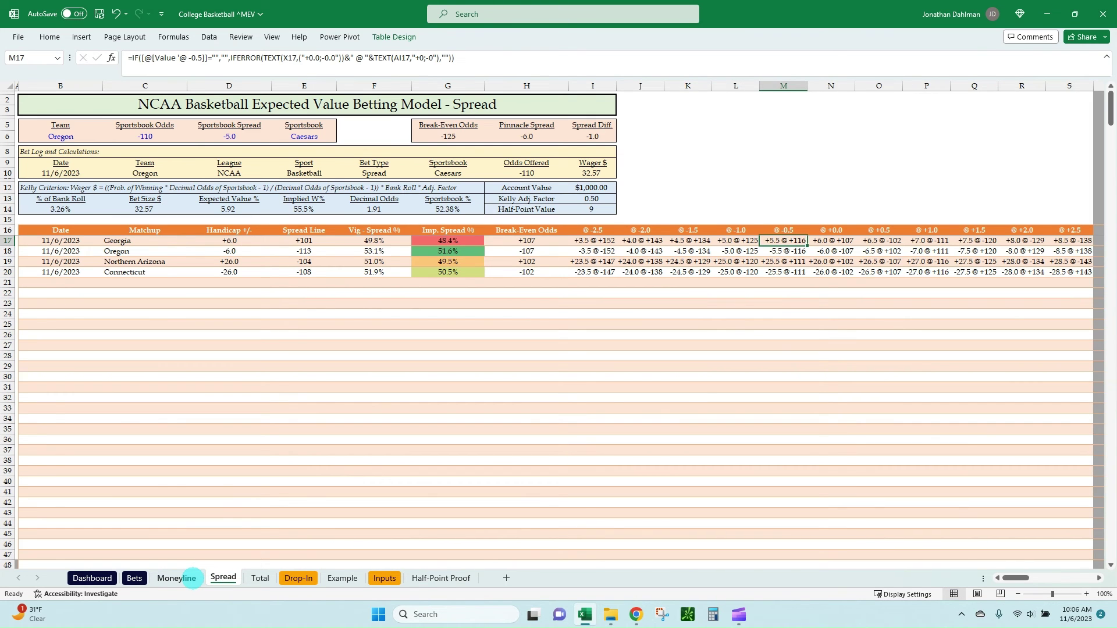
pyautogui.click(193, 578)
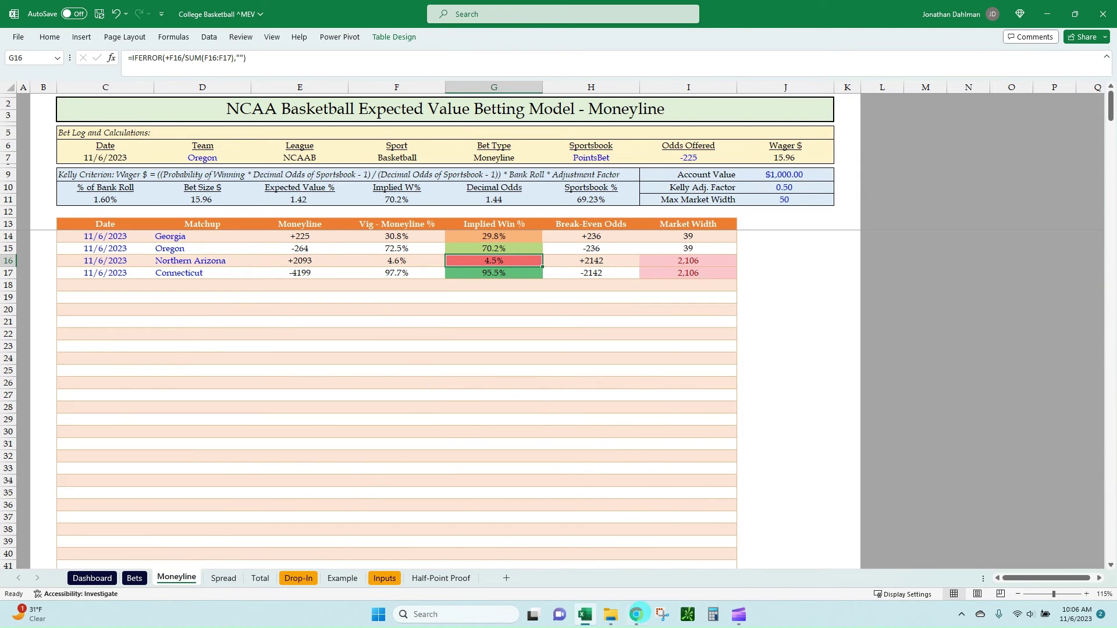
pyautogui.moveTo(636, 615)
pyautogui.click(637, 558)
pyautogui.click(51, 9)
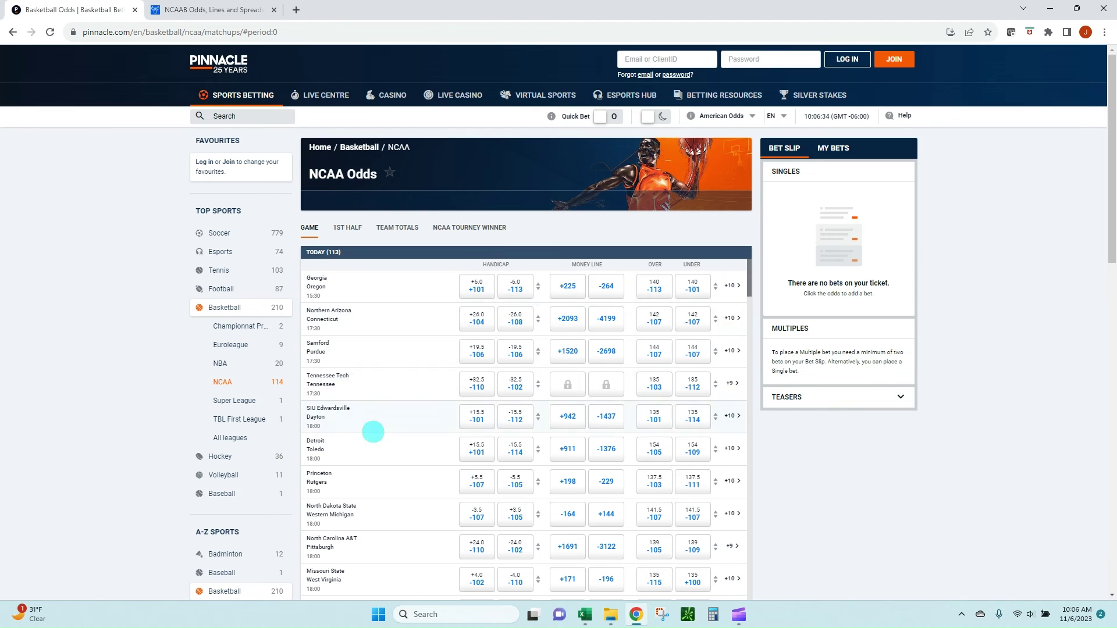
pyautogui.click(1050, 9)
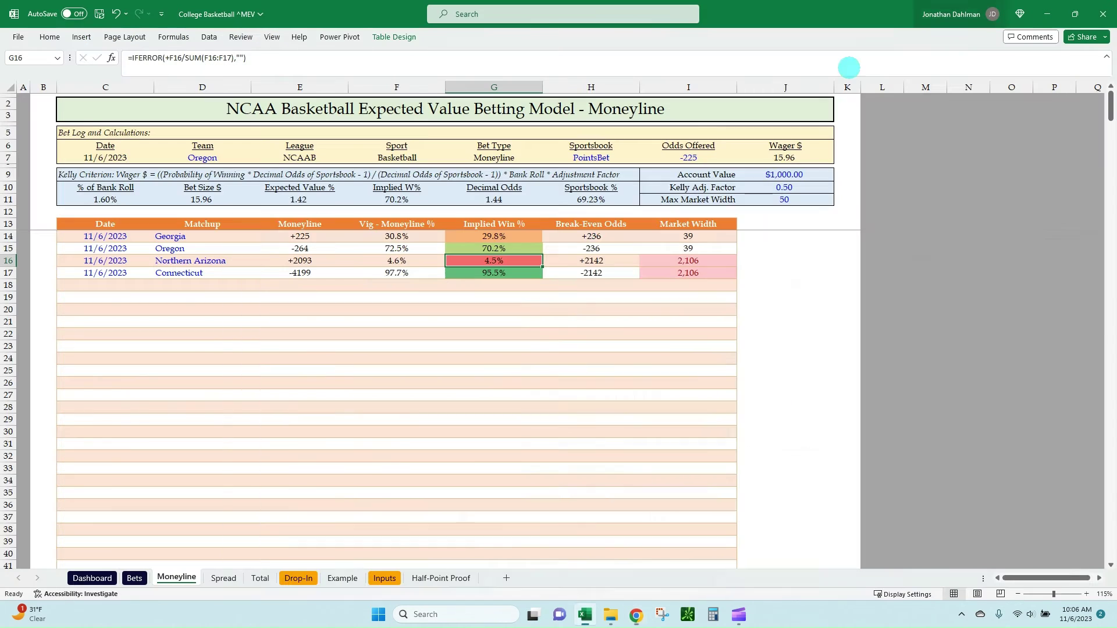
# - Review Spread and Moneyline, selecting Northern Arizona's Market Width, ending on the Total sheet
pyautogui.click(224, 578)
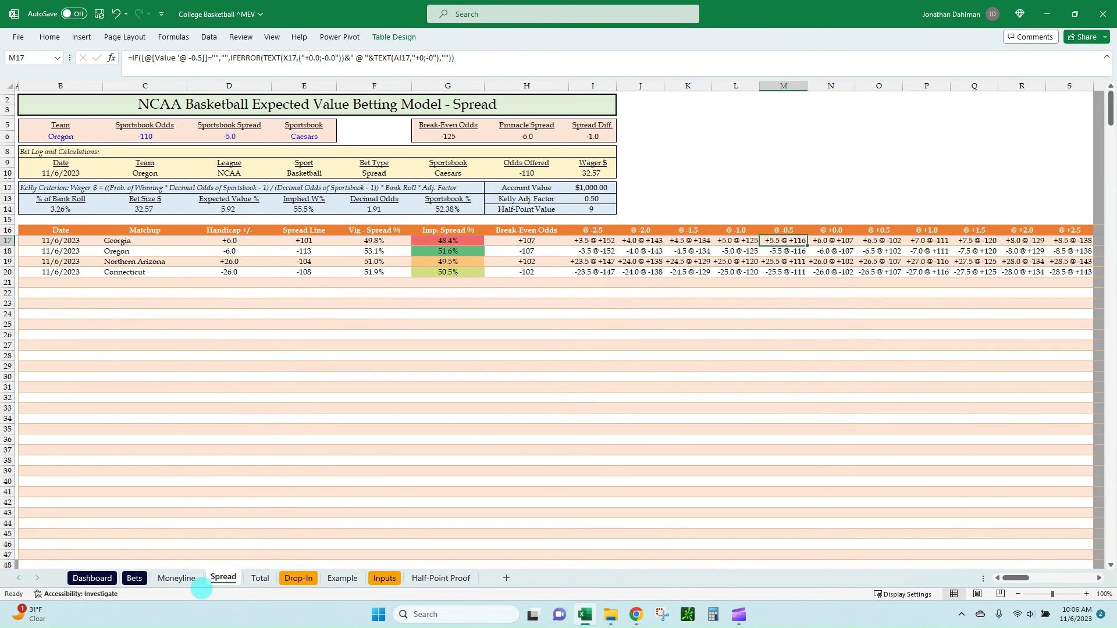
pyautogui.click(177, 578)
pyautogui.click(666, 262)
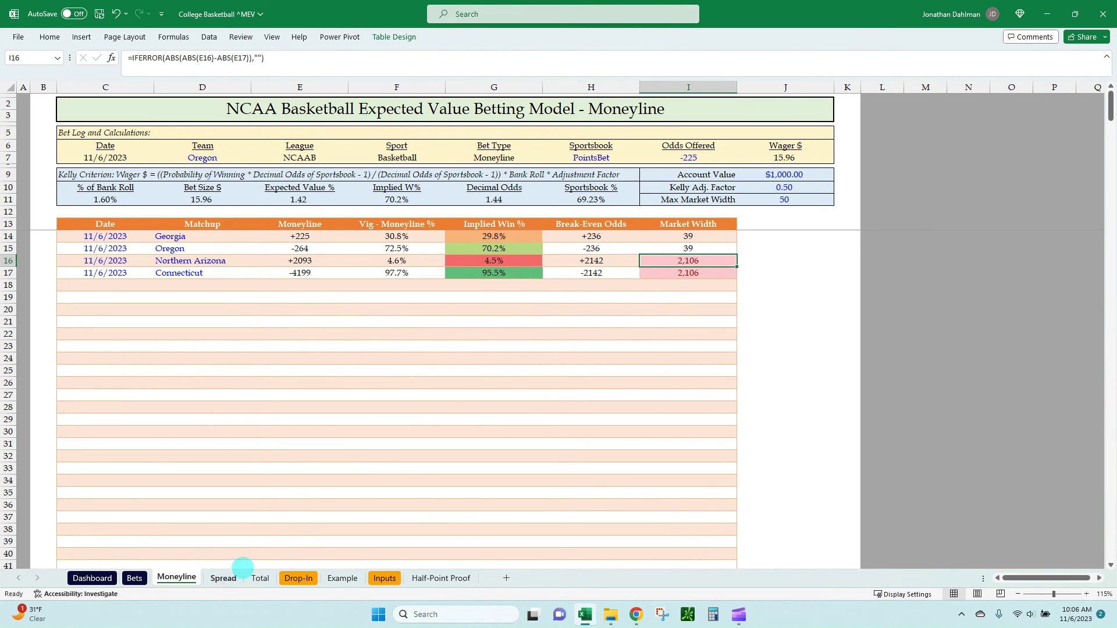
pyautogui.click(223, 579)
pyautogui.click(260, 578)
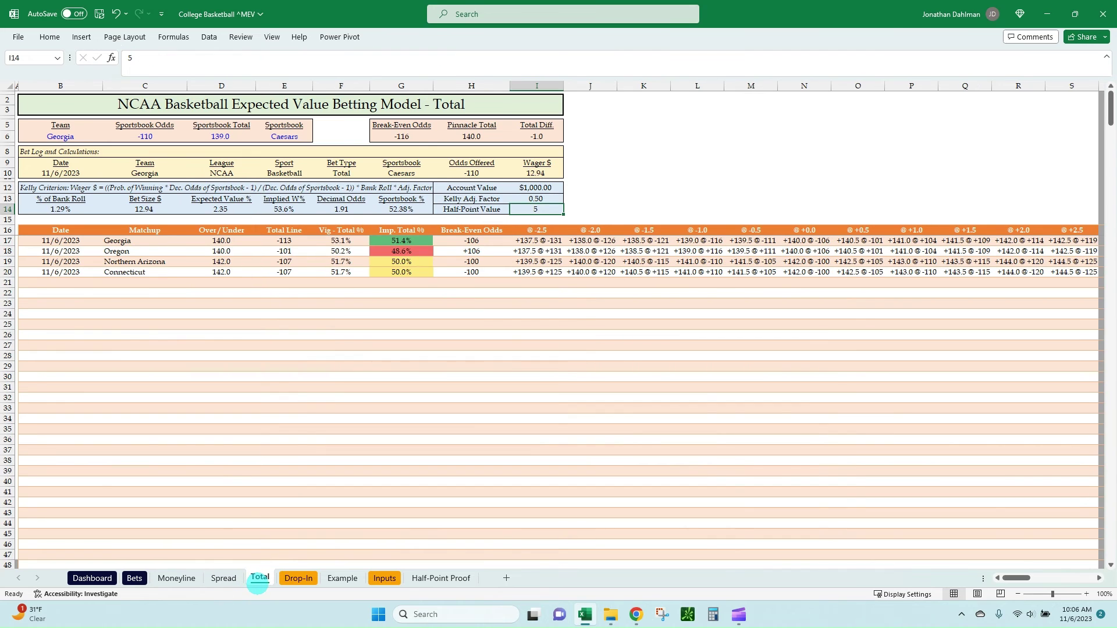
pyautogui.hotkey('alt', 'Tab')
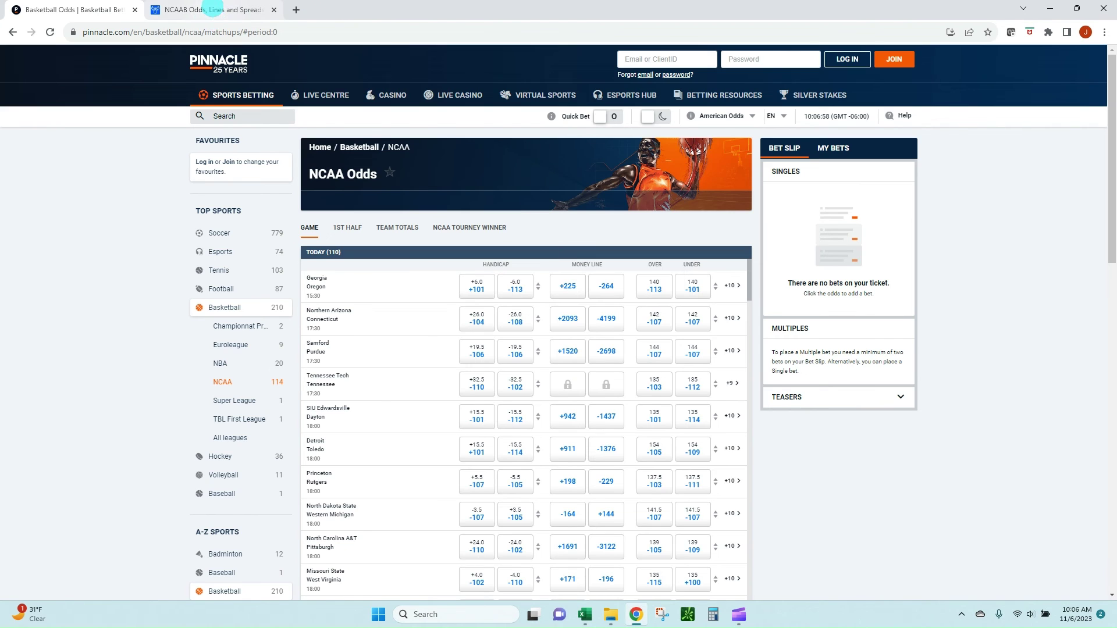
# - Scroll through Sportsbook Review's NCAAB full-game totals, then go back to the Pinnacle NCAA tab
pyautogui.click(212, 10)
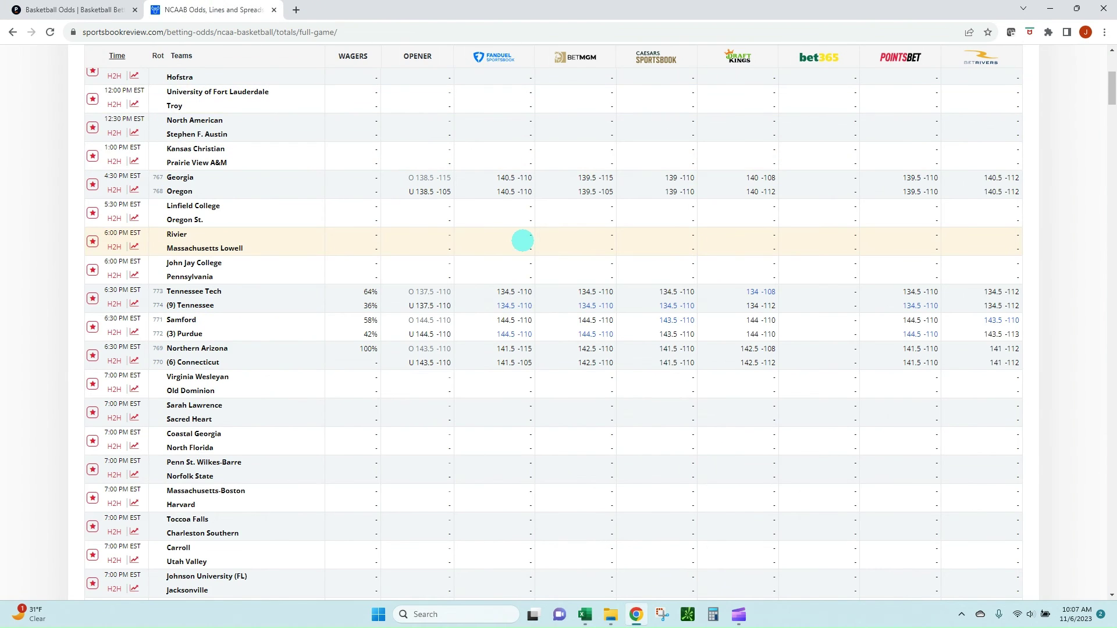
pyautogui.scroll(2, 522, 240)
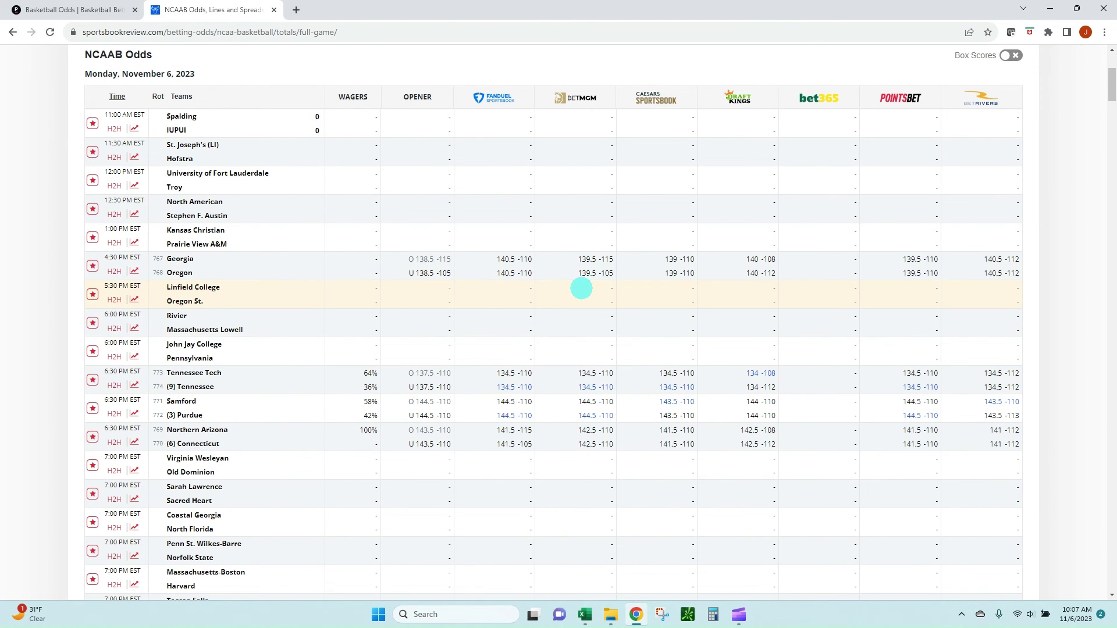
pyautogui.scroll(-18, 462, 172)
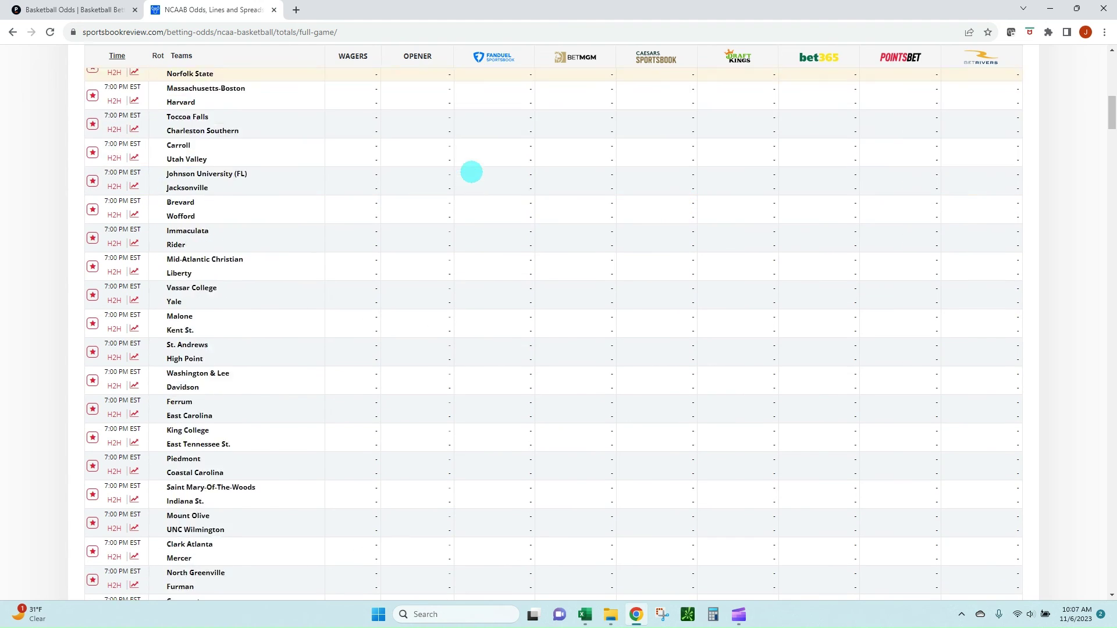
pyautogui.scroll(-5, 475, 170)
pyautogui.scroll(2, 477, 169)
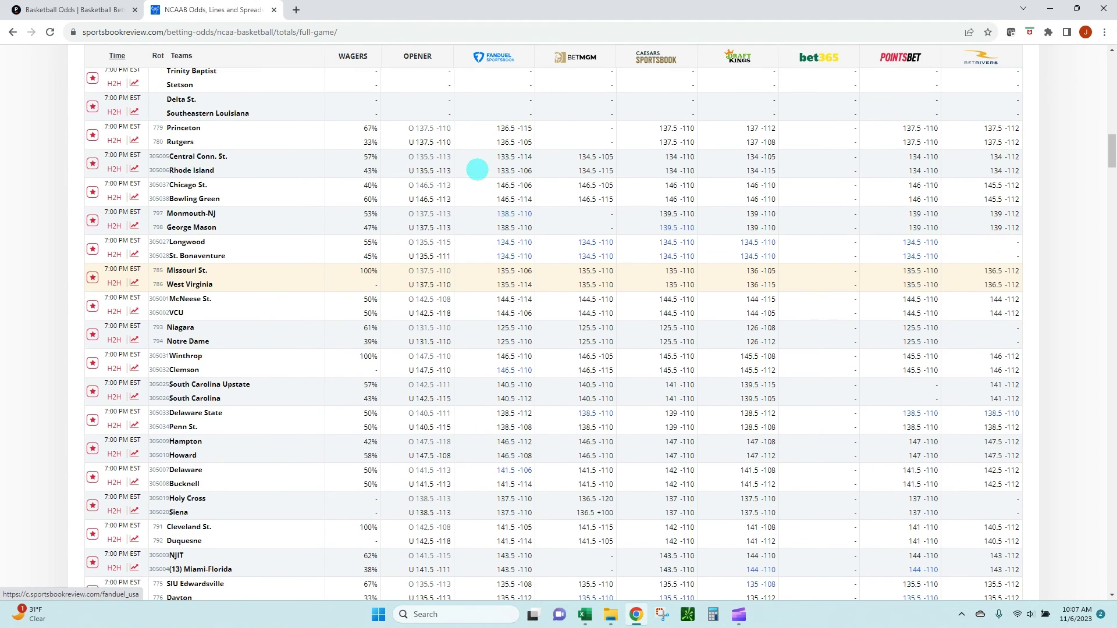
pyautogui.hotkey('ctrl', 'shift', 'Tab')
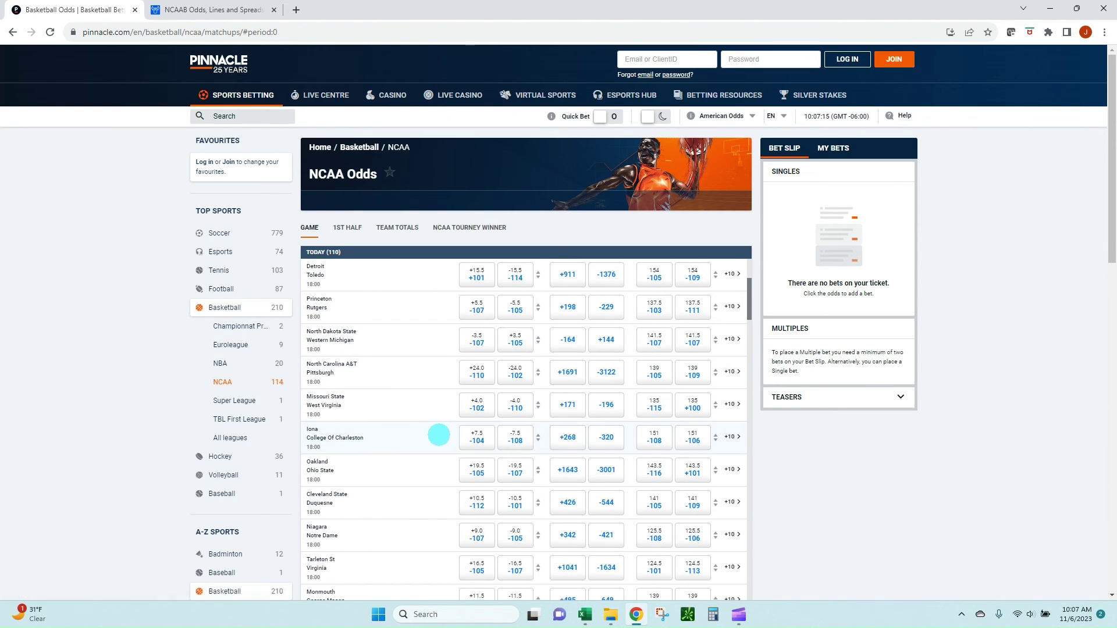
# - Scroll Pinnacle's NCAA list, highlight the games from Georgia to Princeton, then clear the selection
pyautogui.scroll(-1, 439, 435)
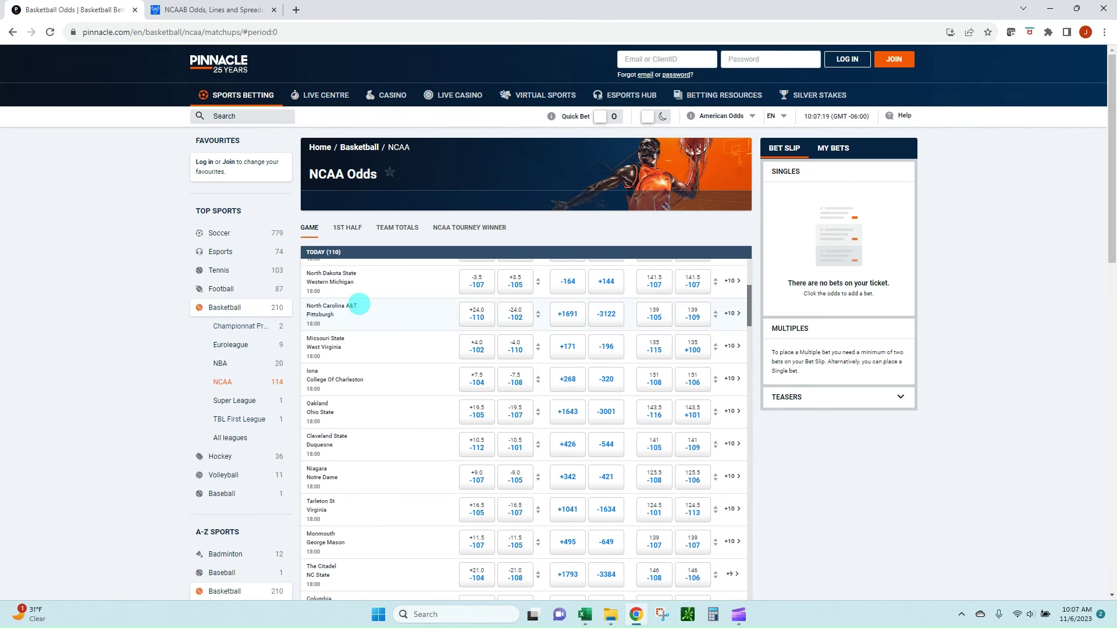
pyautogui.scroll(-5, 393, 335)
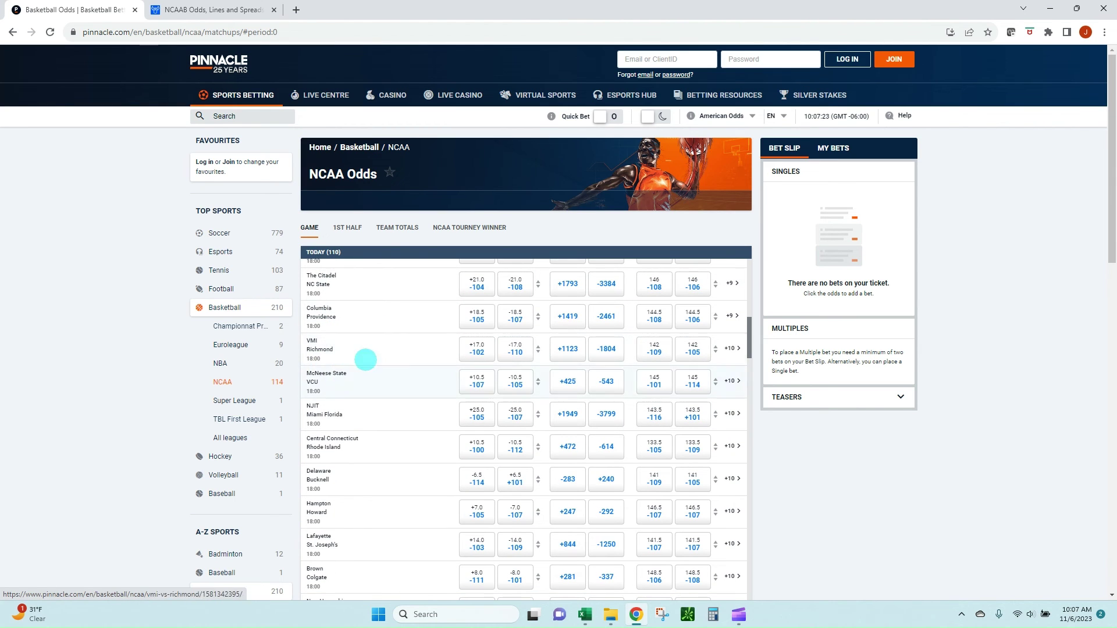
pyautogui.scroll(1, 378, 314)
pyautogui.scroll(7, 378, 314)
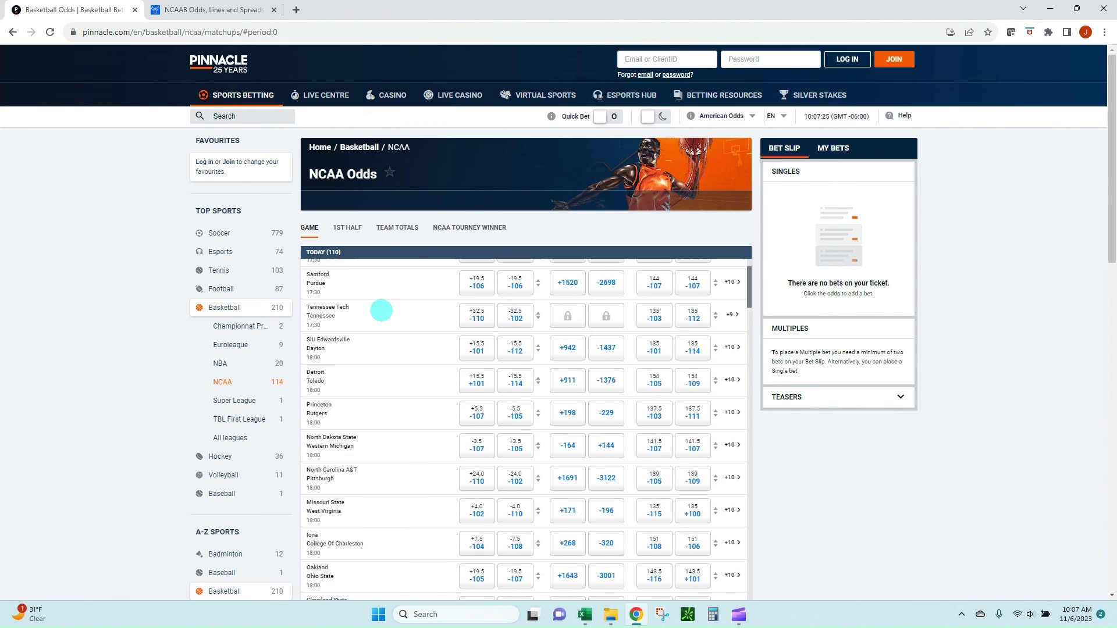
pyautogui.moveTo(305, 279); pyautogui.dragTo(733, 491)
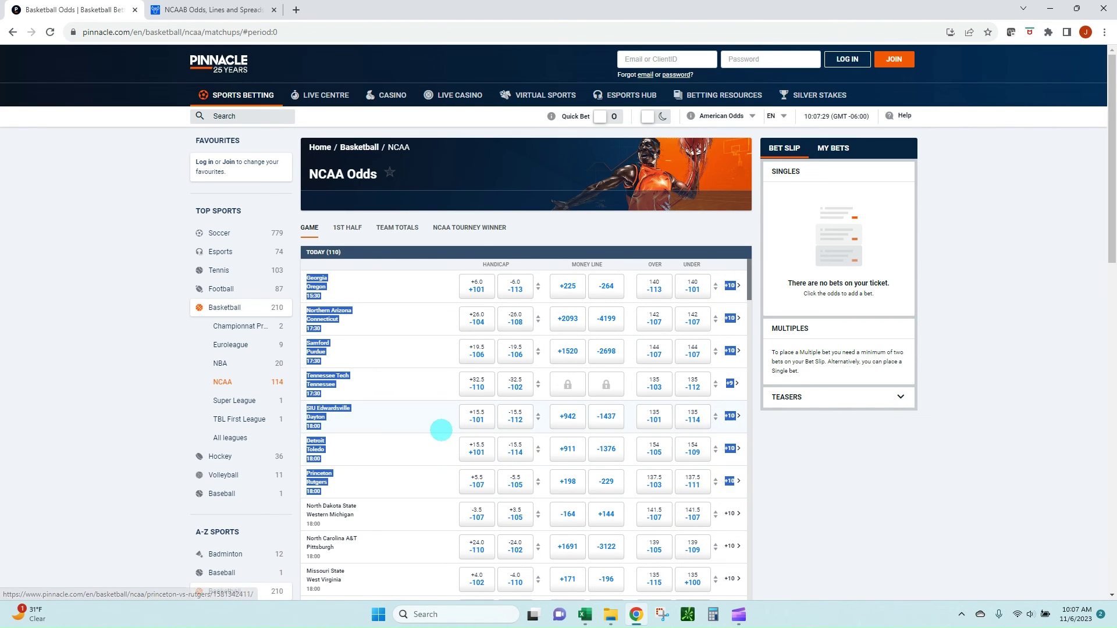
pyautogui.scroll(-5, 389, 523)
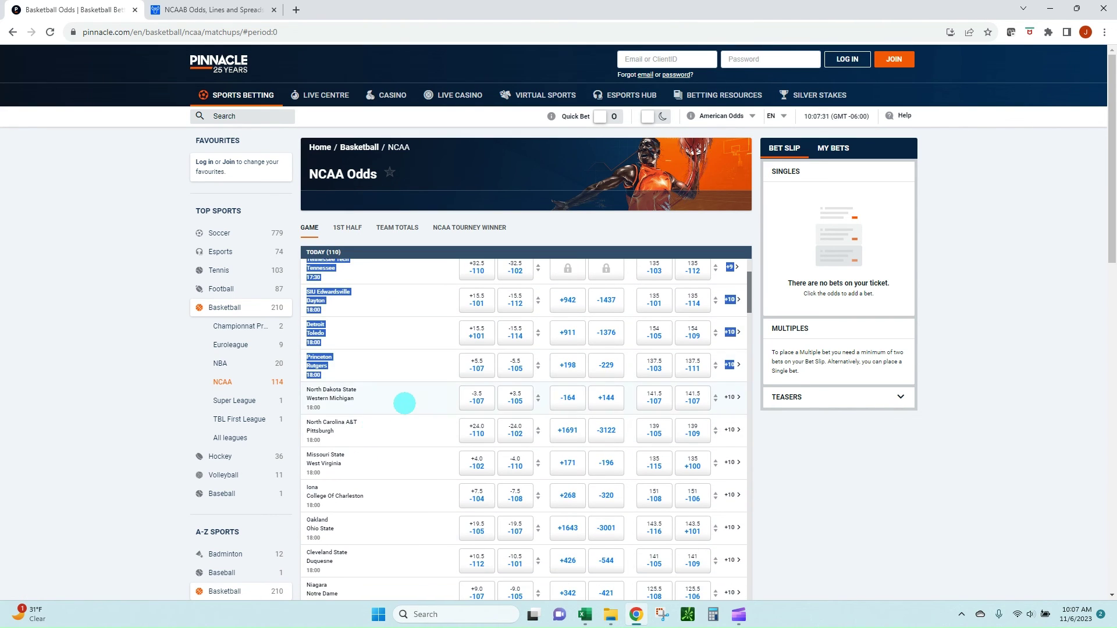
pyautogui.click(810, 490)
# - Scroll further through the 110 games listed today, then return to Excel's Total sheet
pyautogui.scroll(-4, 384, 392)
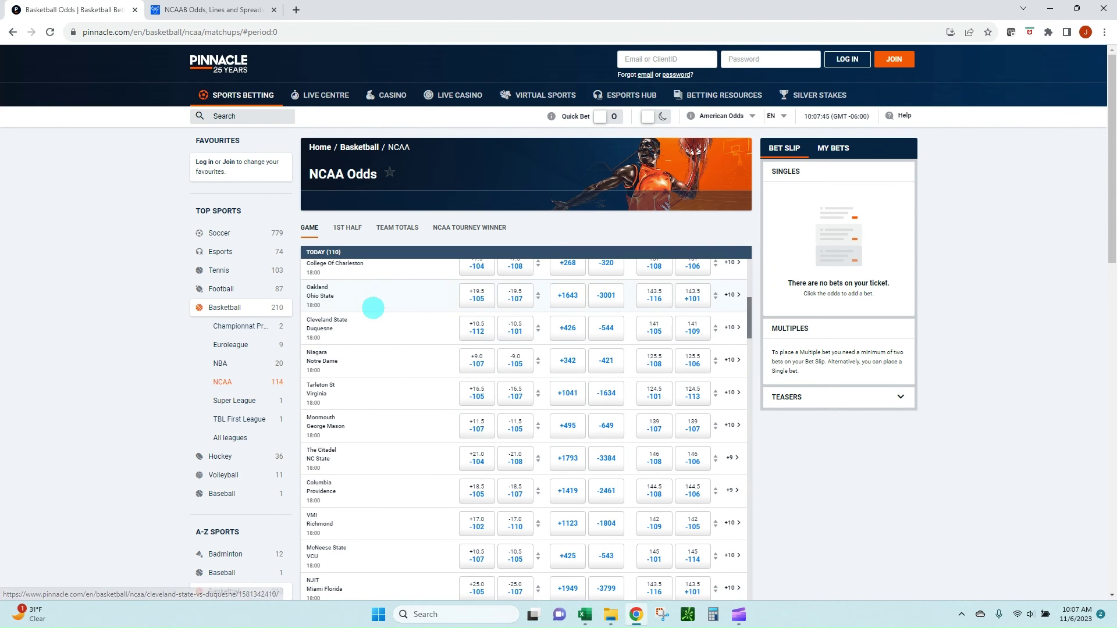
pyautogui.scroll(-4, 372, 303)
pyautogui.scroll(-15, 376, 300)
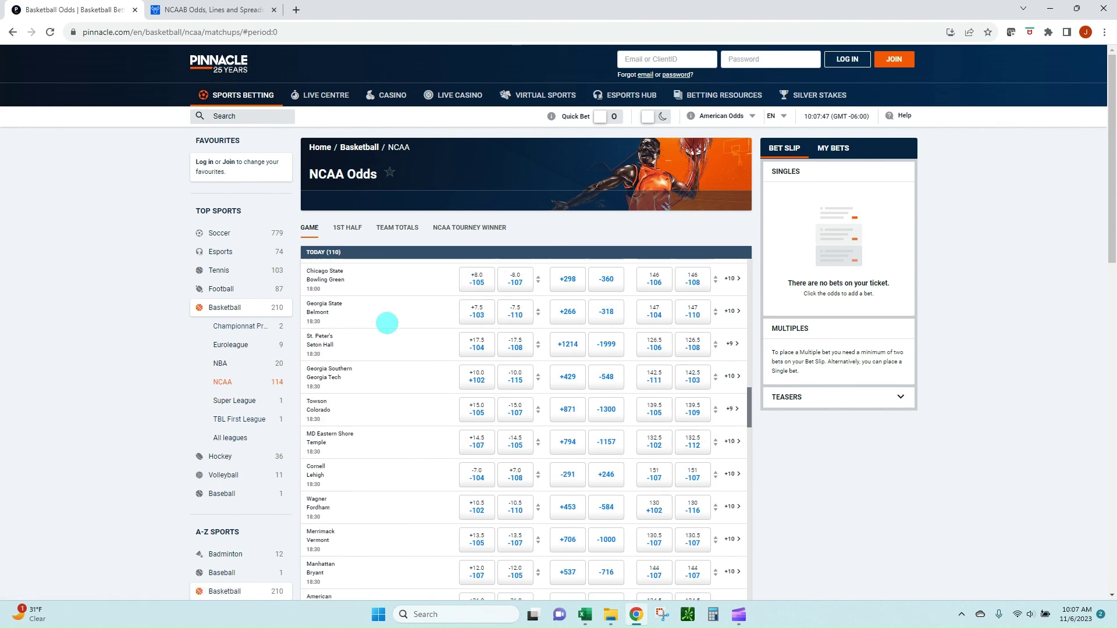
pyautogui.scroll(-10, 402, 349)
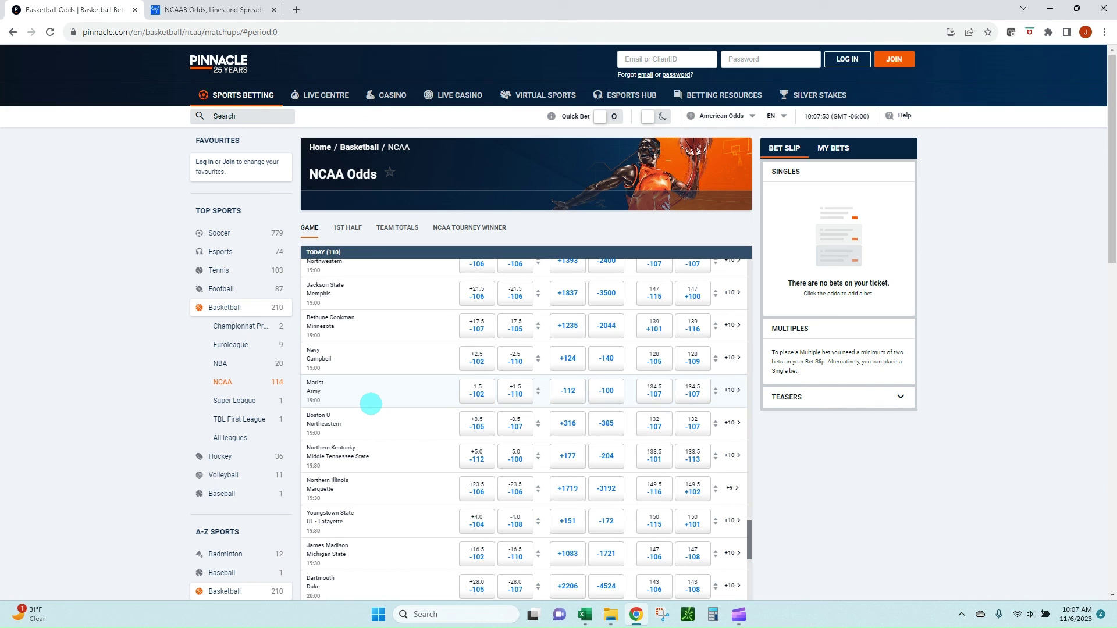
pyautogui.scroll(-3, 370, 403)
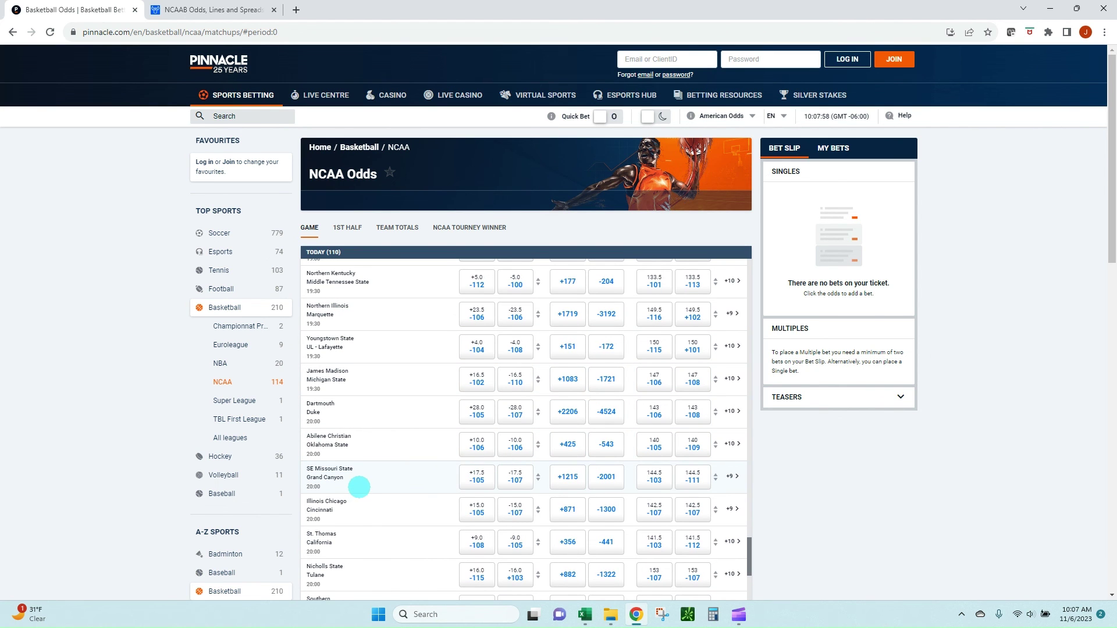
pyautogui.hotkey('alt', 'Tab')
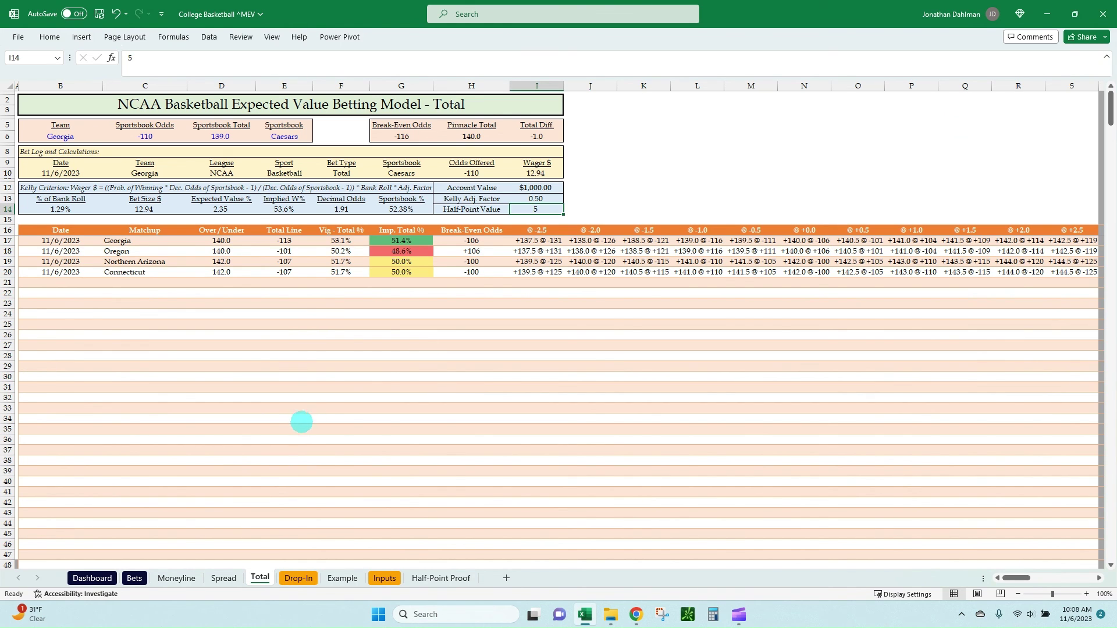
# - Pass through the Spread sheet to the Moneyline sheet with its 2,106 market-width flags
pyautogui.click(224, 577)
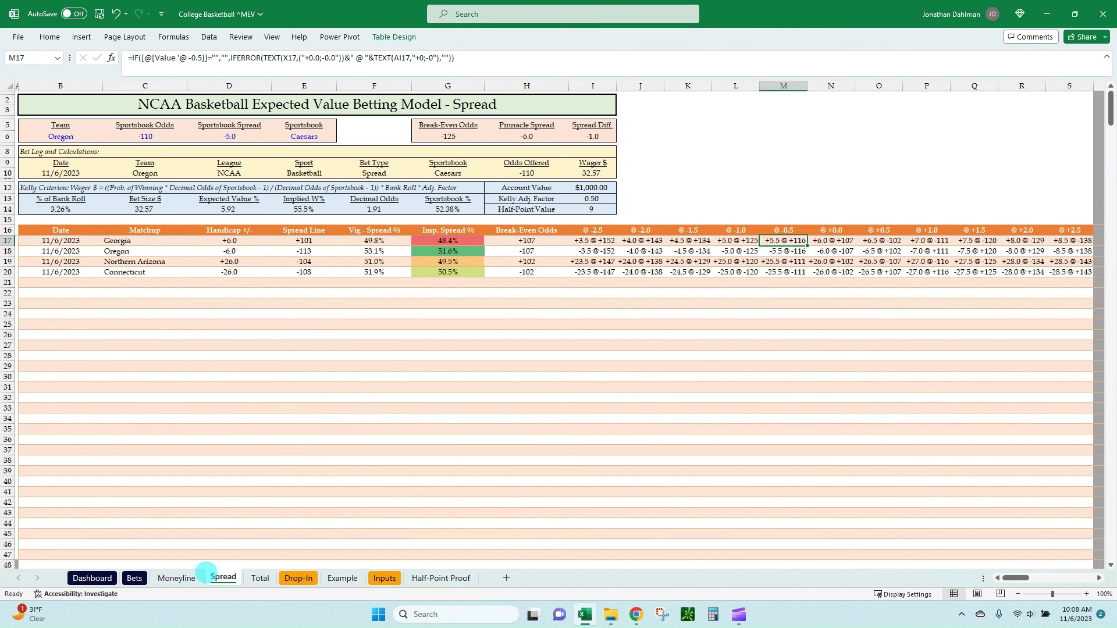
pyautogui.click(175, 578)
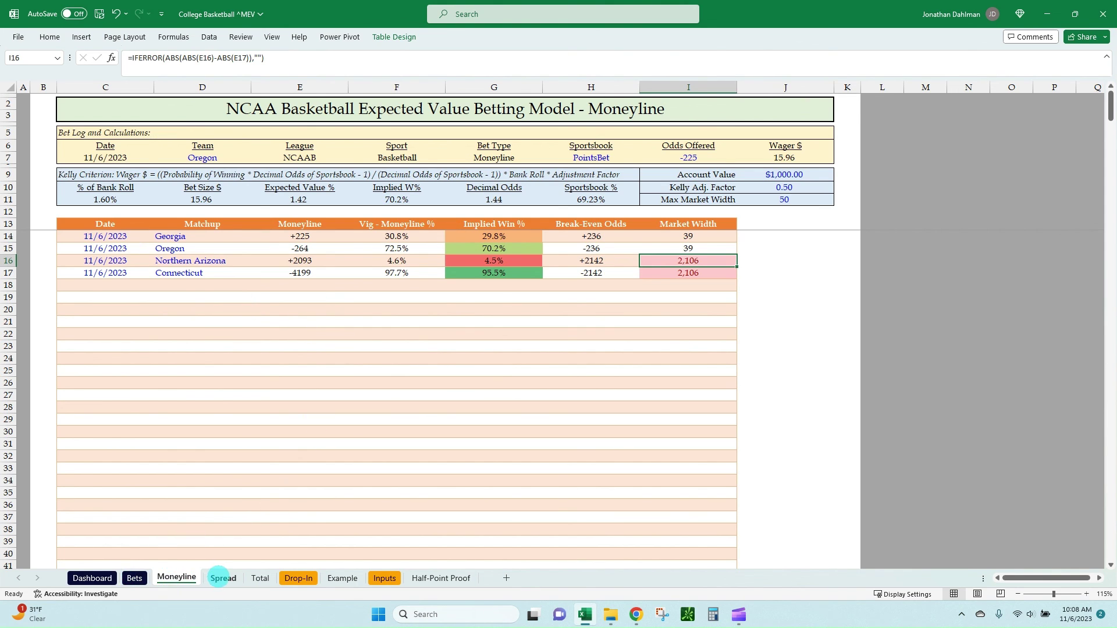
pyautogui.click(223, 578)
pyautogui.click(260, 578)
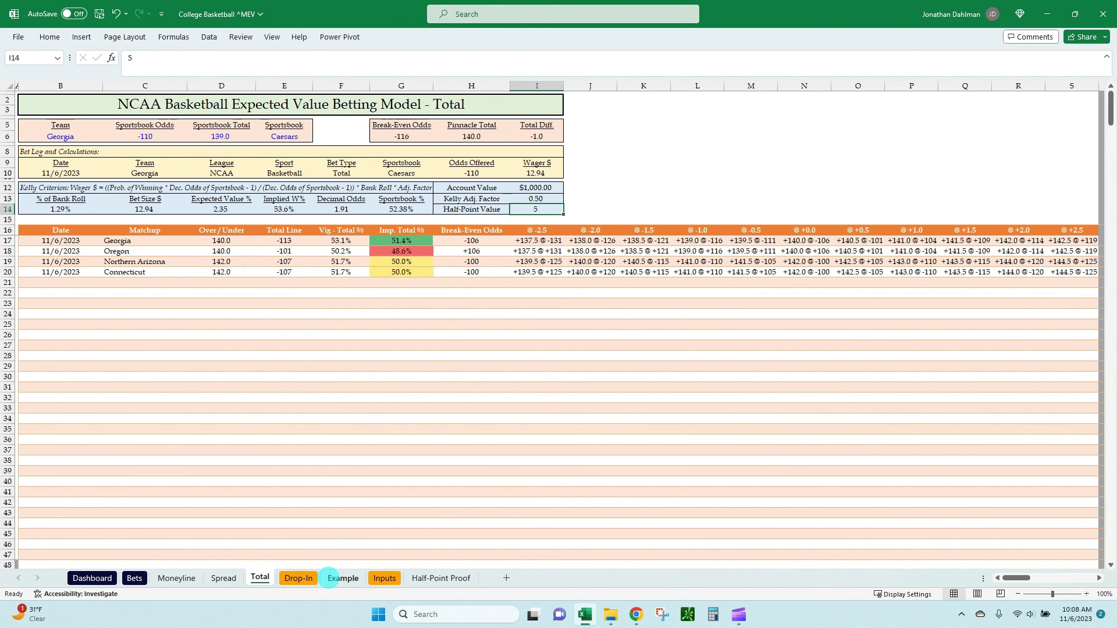
pyautogui.click(298, 577)
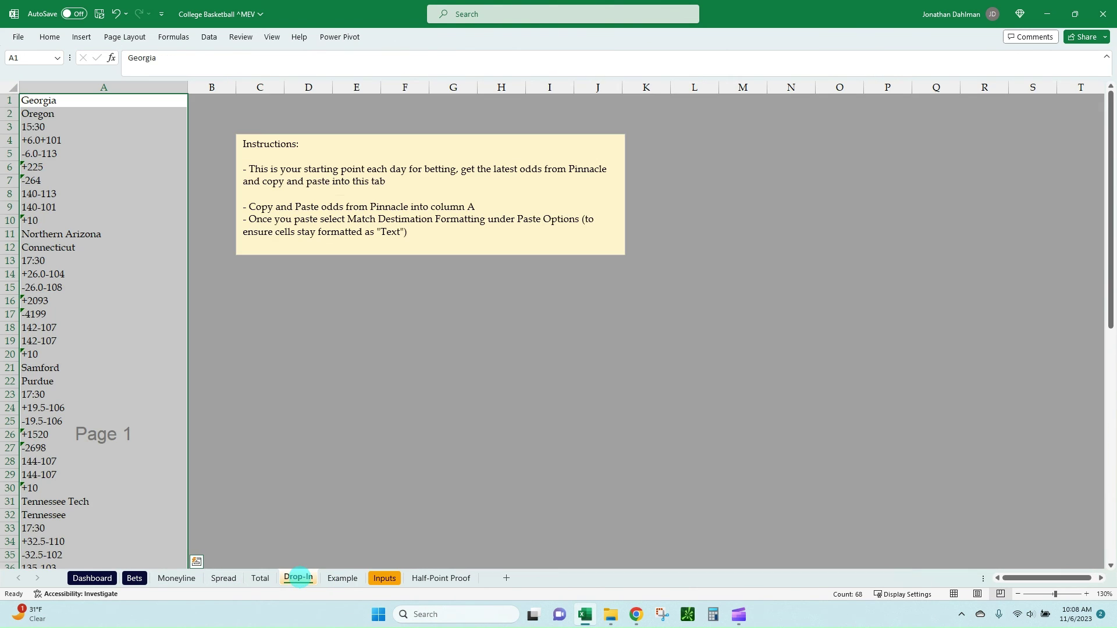
pyautogui.click(92, 577)
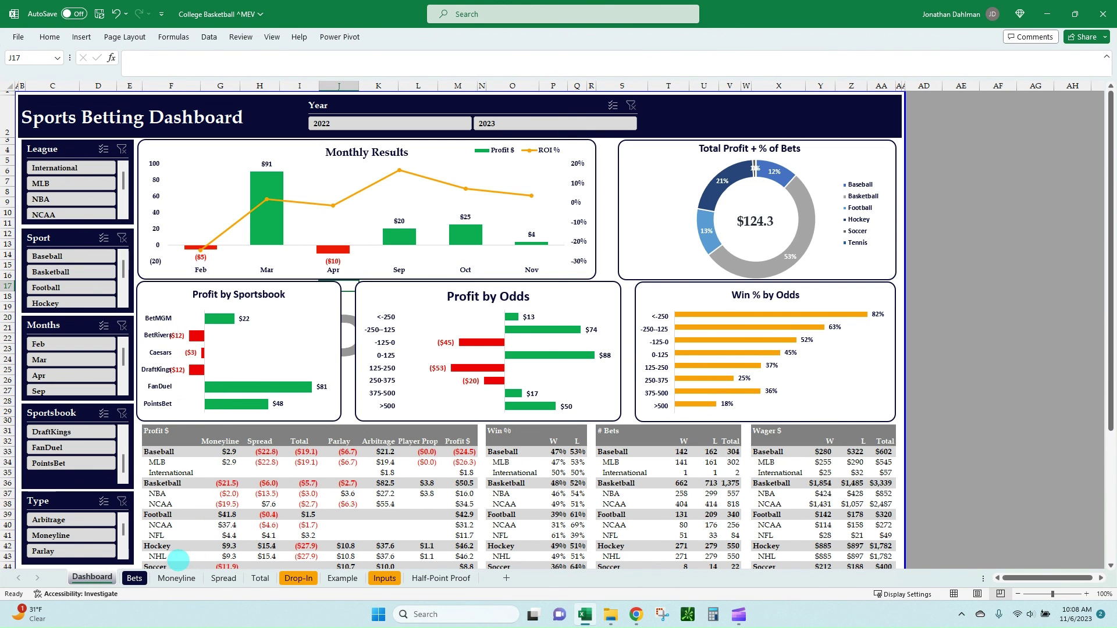
pyautogui.click(138, 578)
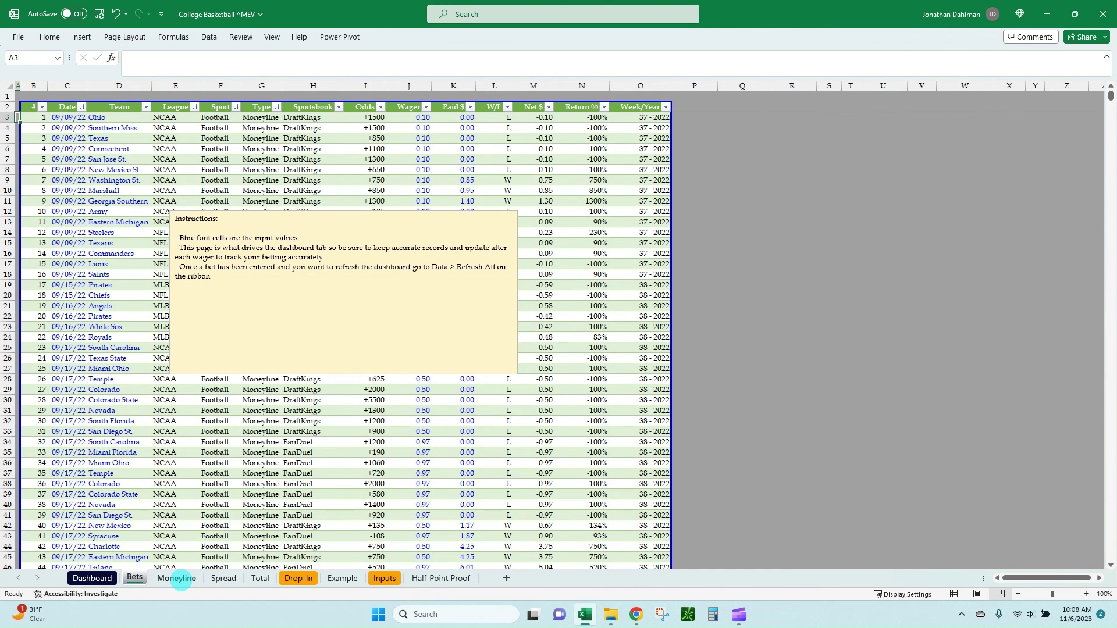
pyautogui.click(177, 577)
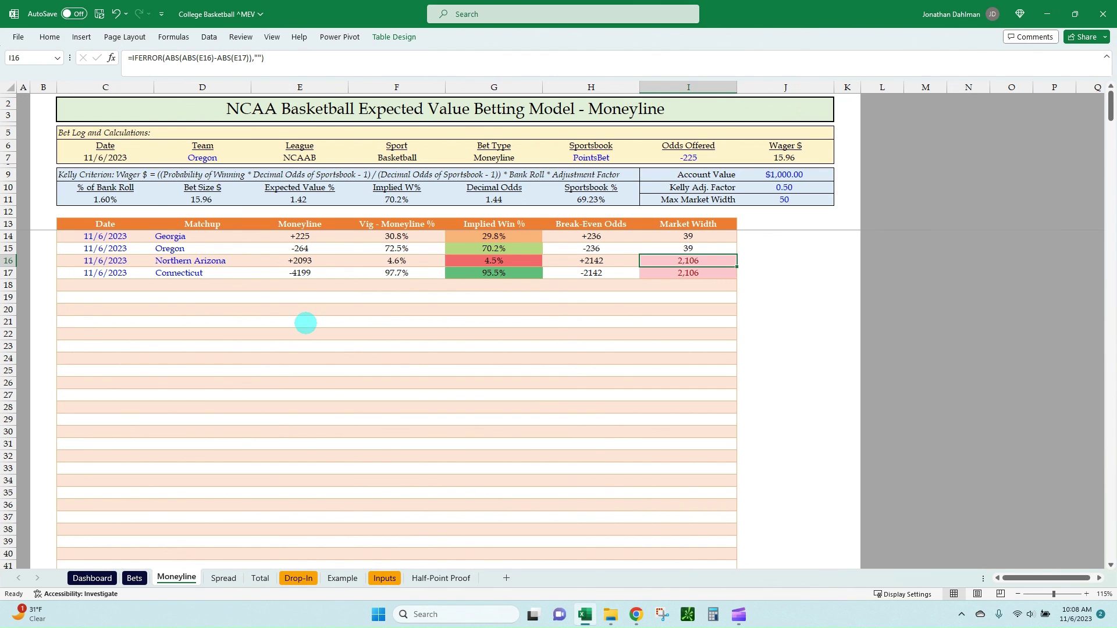